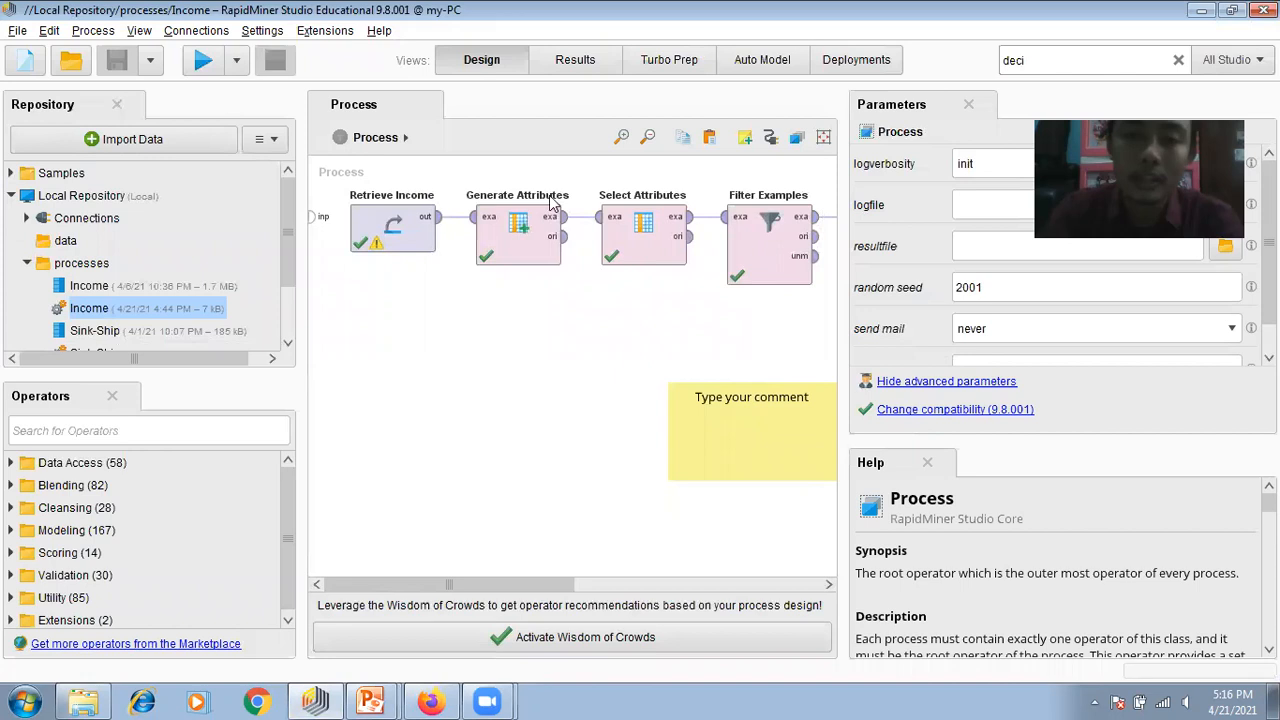
Step: Examine the decision tree graph in the results, following its branches from Capital Total through TingkatPendidikan, Pekerjaan and Jamerja/Minggu
left_click(575, 68)
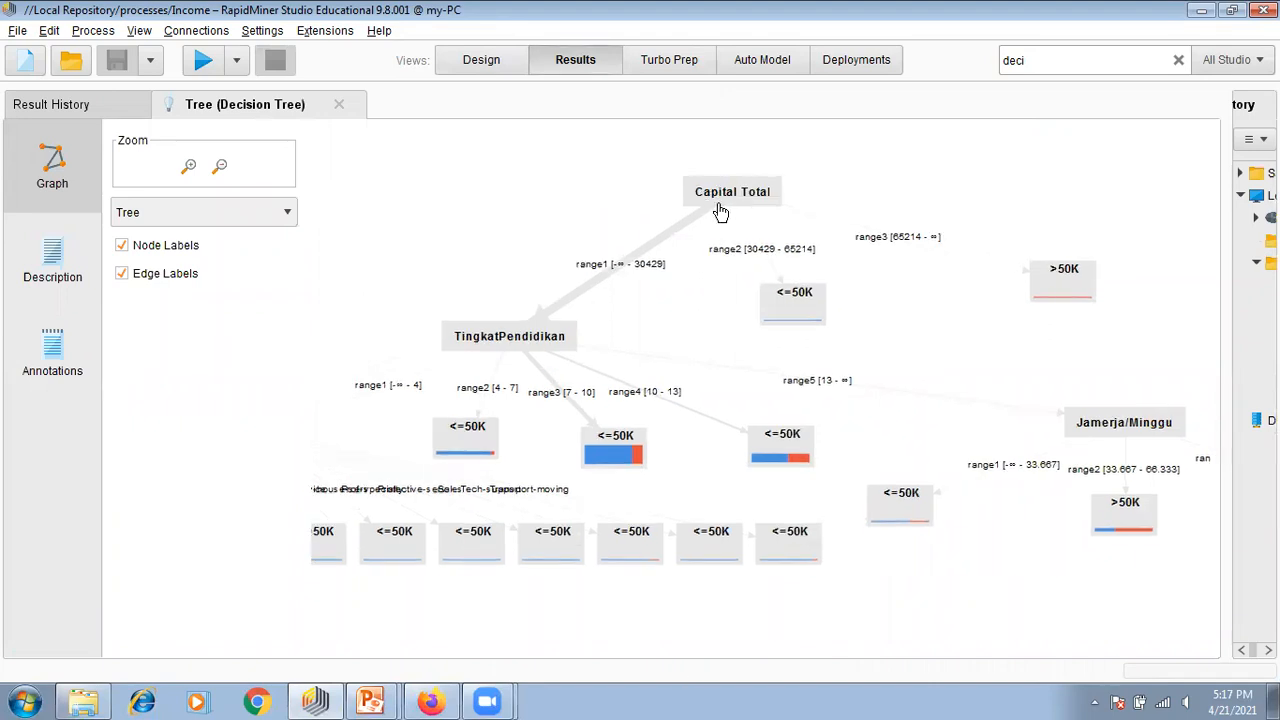
mouse_move(720, 211)
mouse_move(1055, 283)
left_click_drag(519, 293, 443, 261)
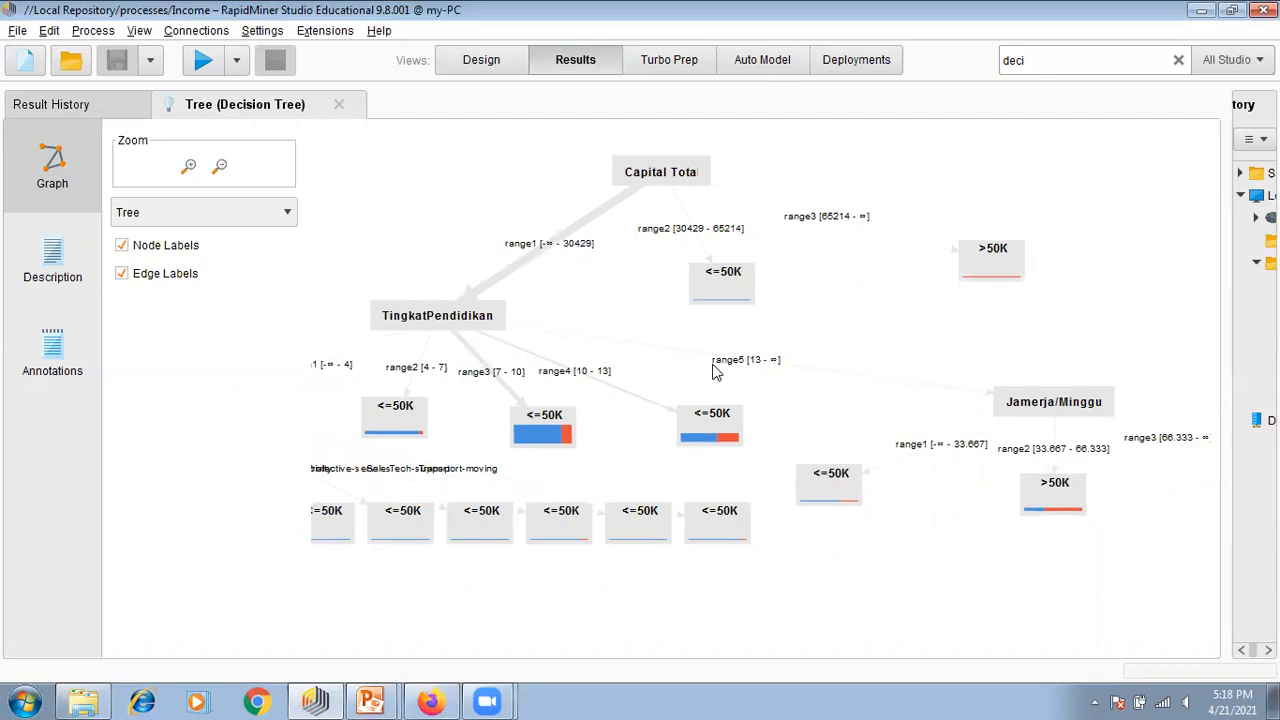
left_click_drag(1060, 578, 961, 580)
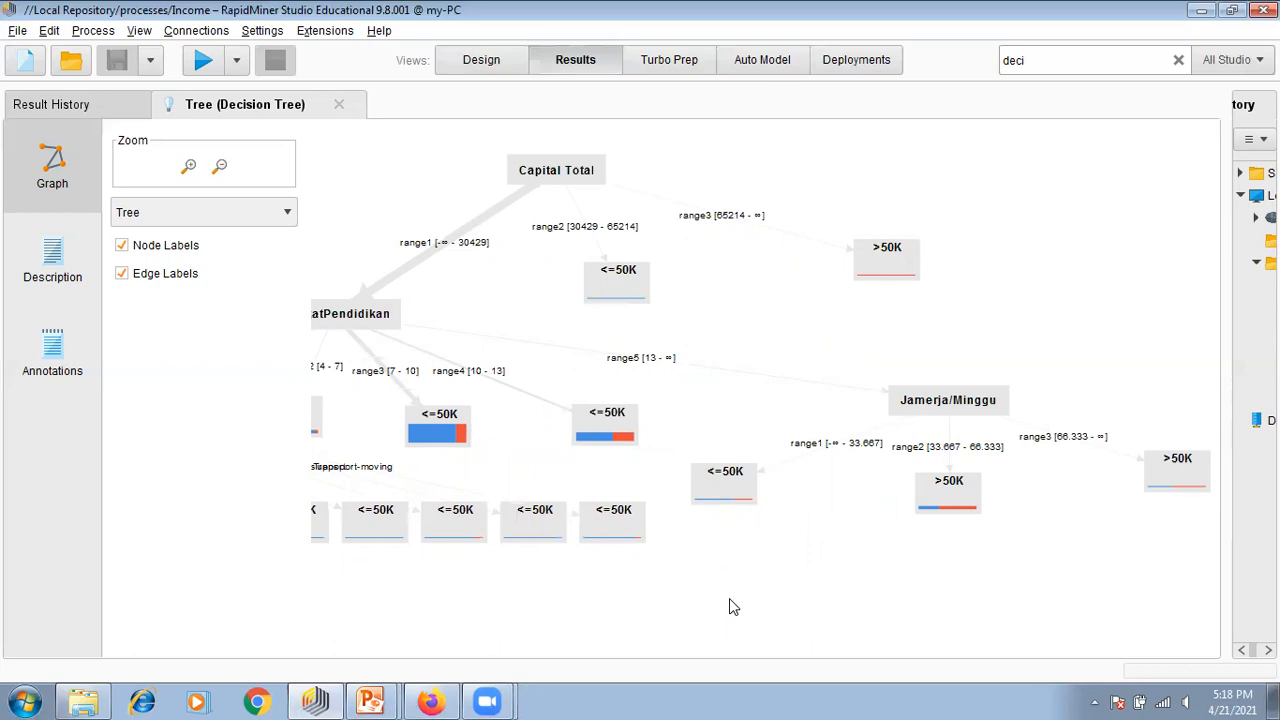
left_click_drag(735, 594, 1011, 594)
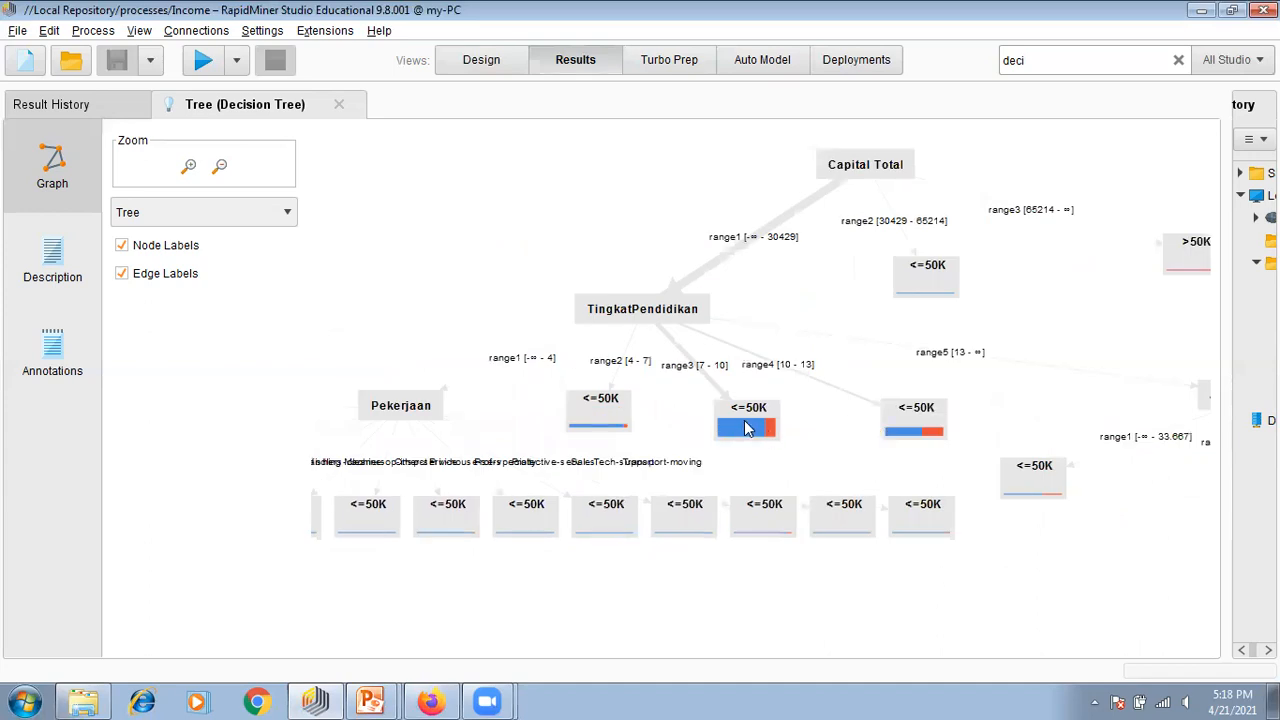
left_click_drag(713, 580, 1133, 570)
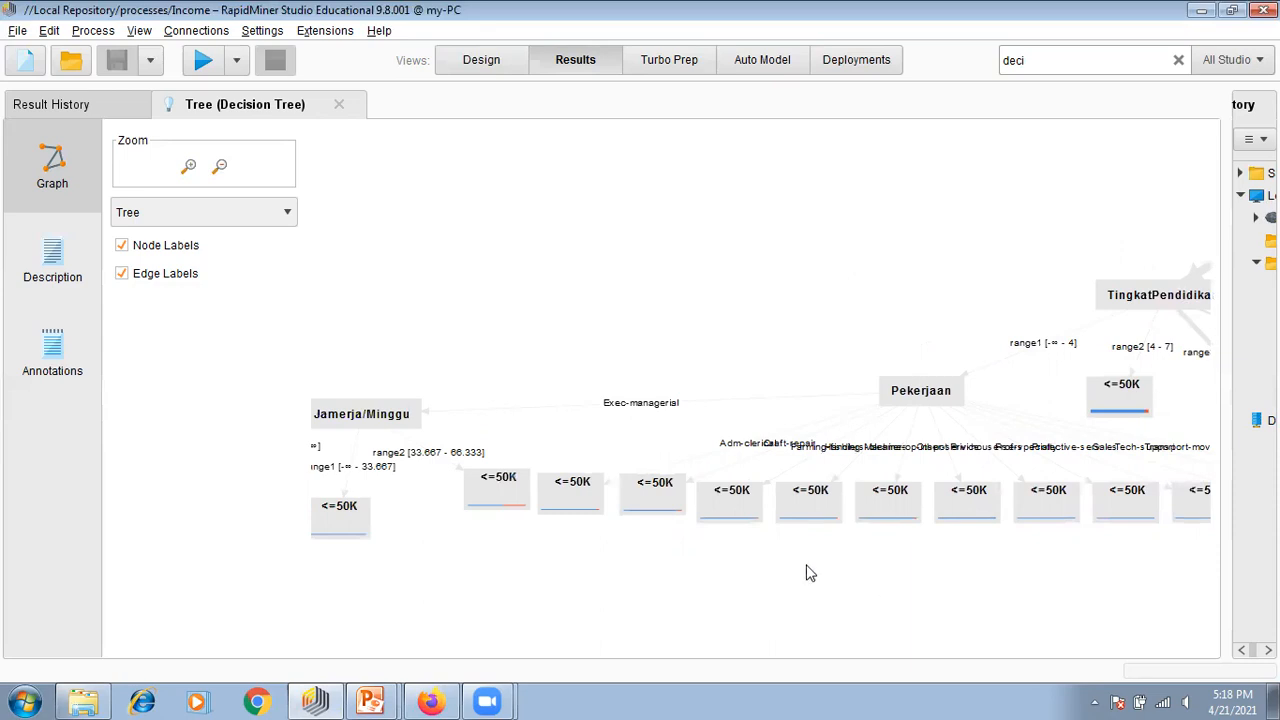
left_click_drag(896, 571, 1040, 560)
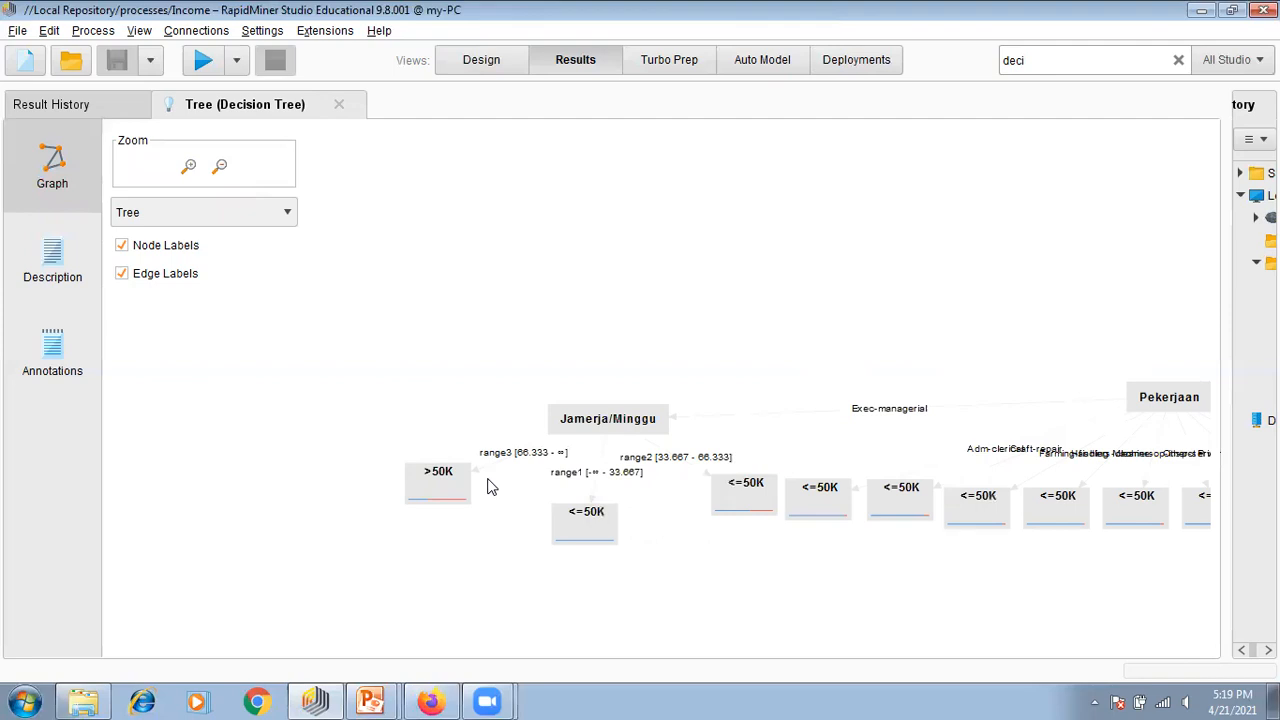
Step: Return to the process design and expand the attribute Generation operators within the Blending group
left_click(490, 58)
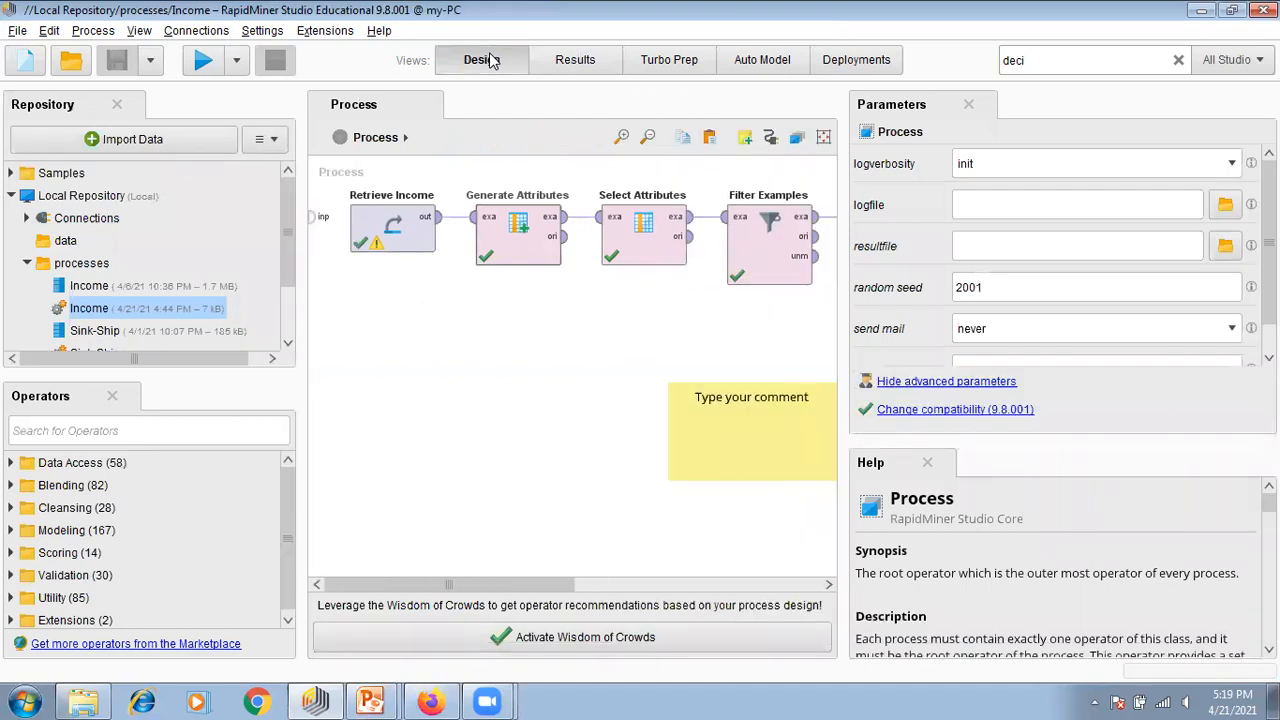
left_click(11, 486)
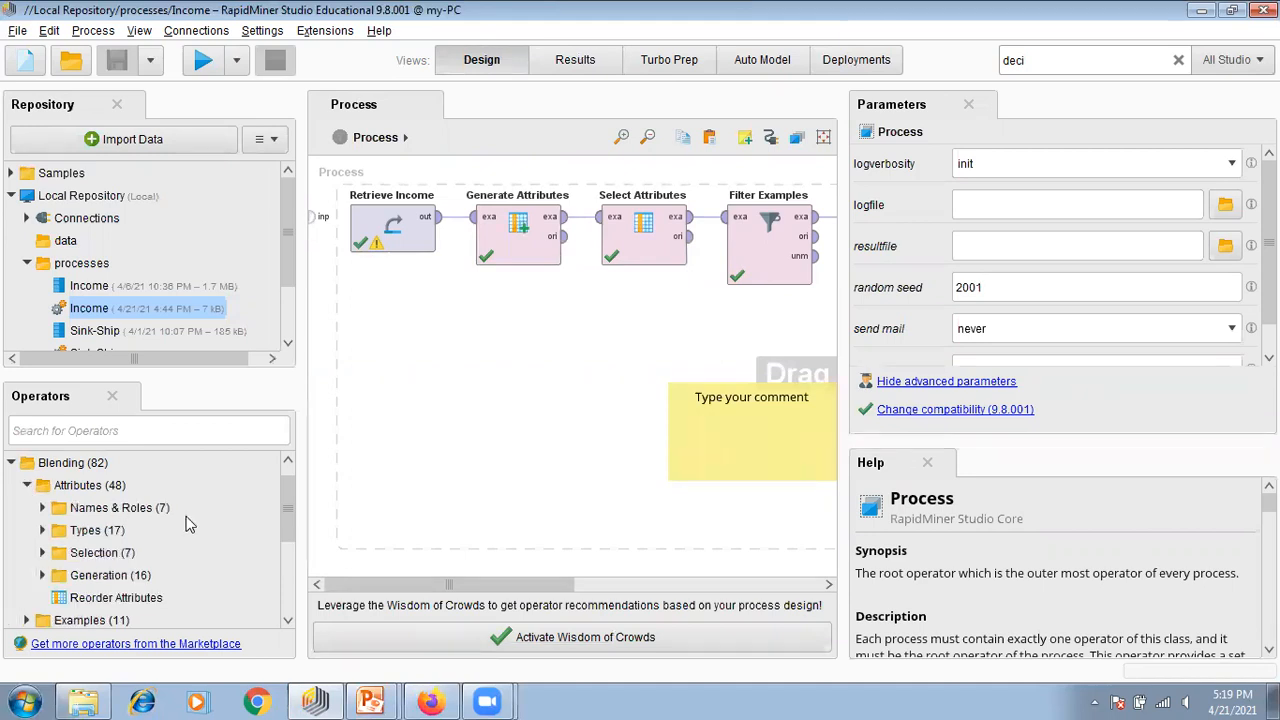
left_click(42, 576)
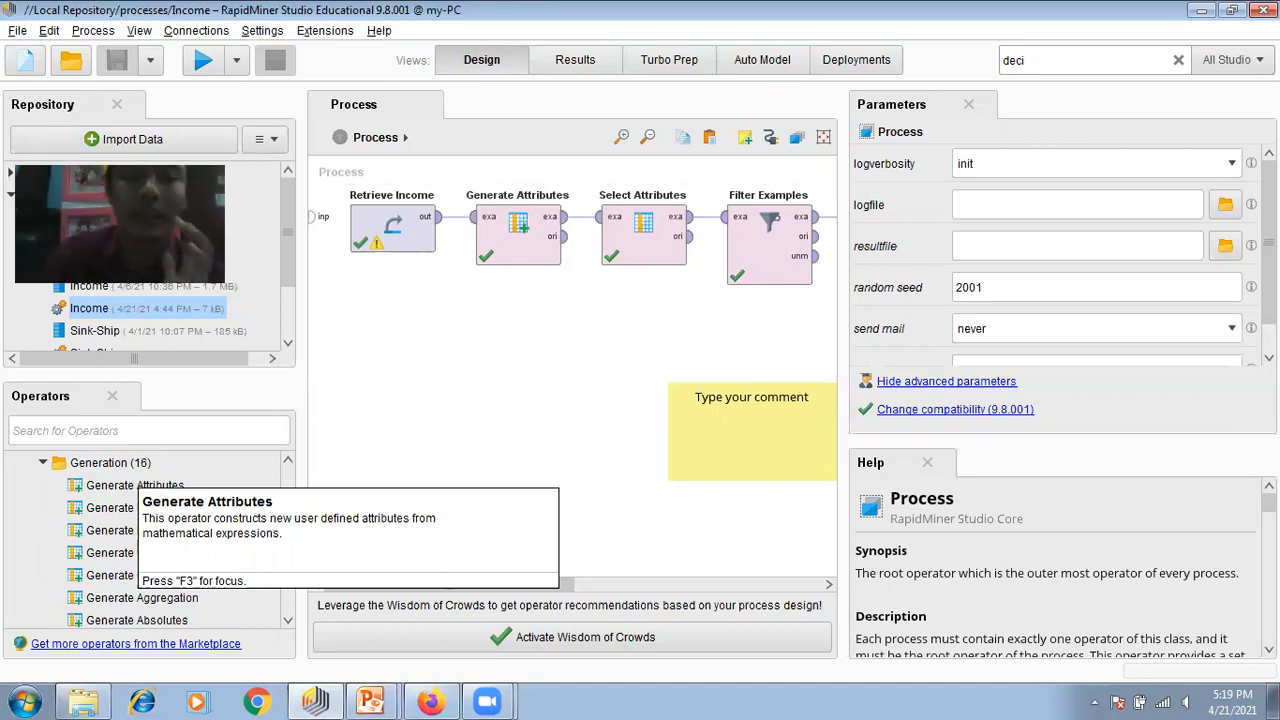
Step: Add an entry named Capital Semua to the function descriptions of the Generate Attributes operator
double_click(518, 258)
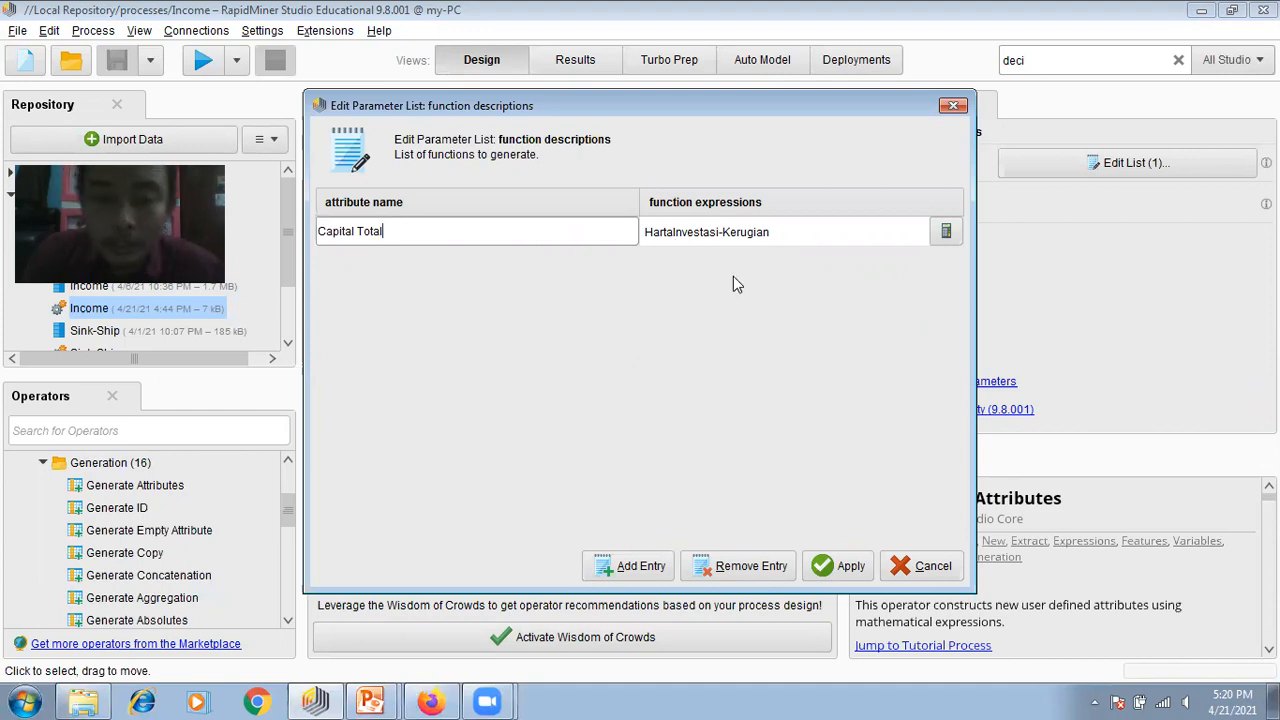
left_click(619, 566)
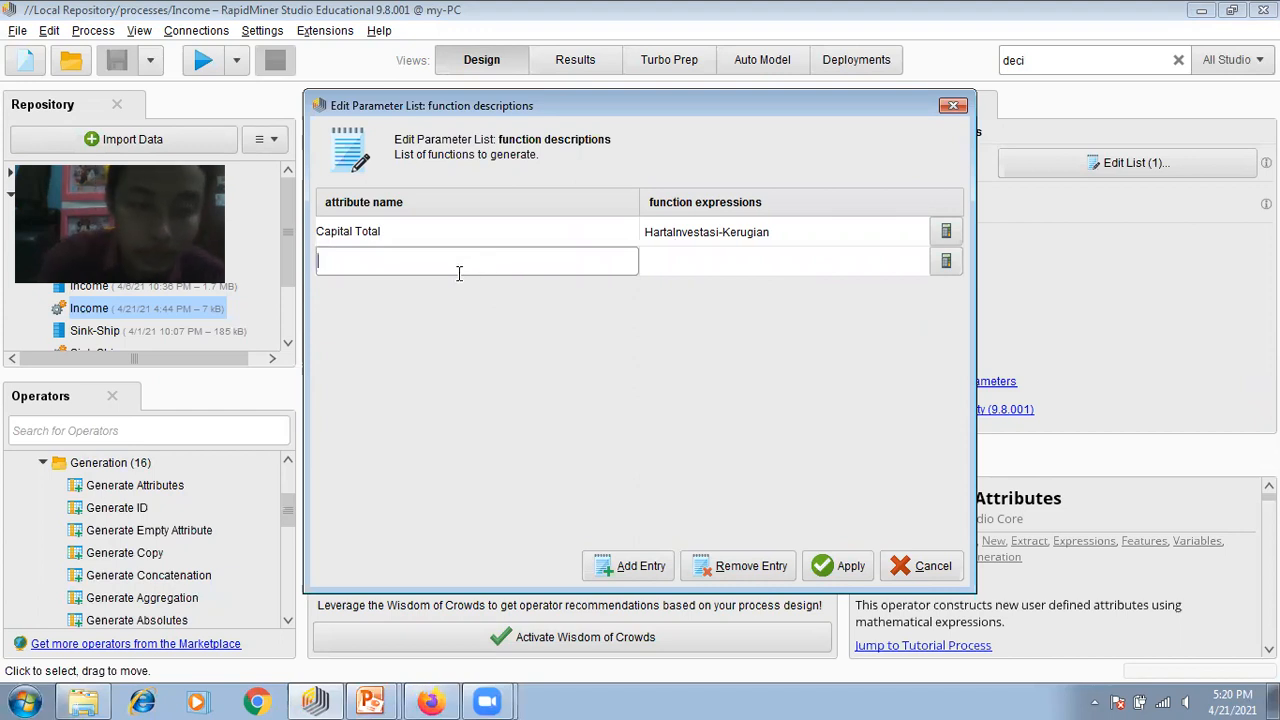
type("Capital Semua")
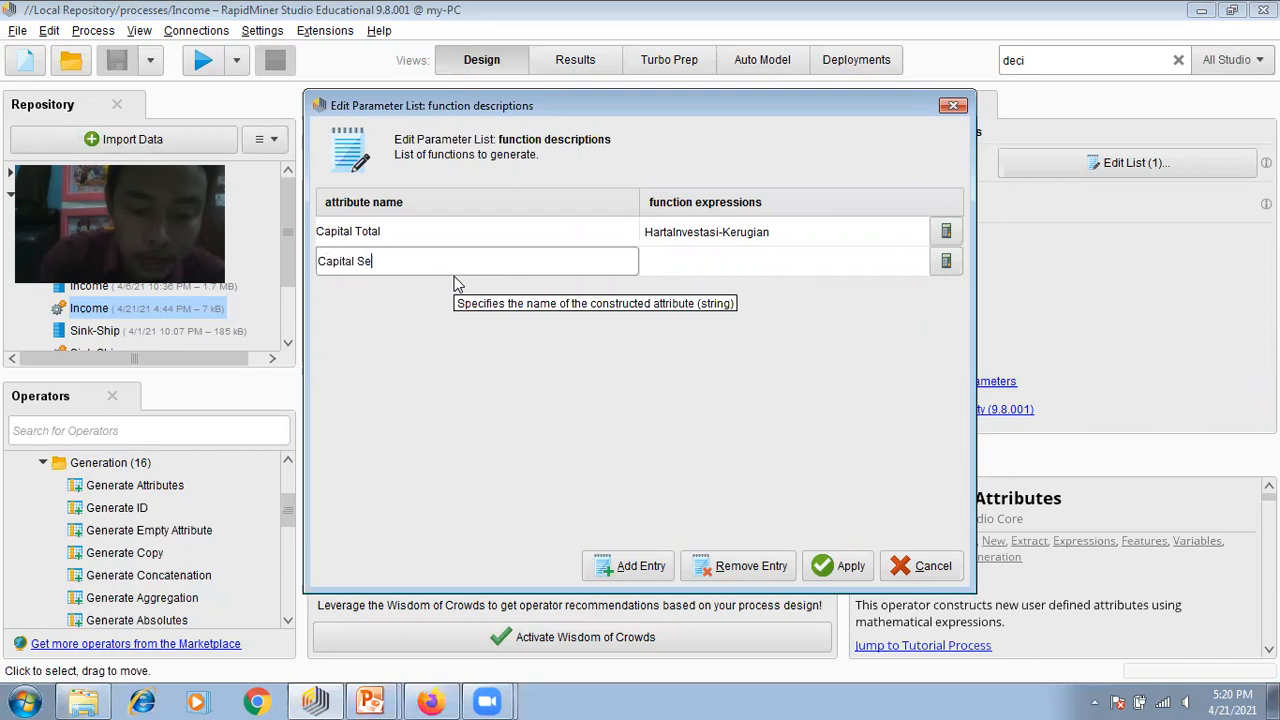
Step: Build the expression HartaInvestasi-Kerugian for Capital Semua from the available attributes and the basic subtraction operation
left_click(946, 266)
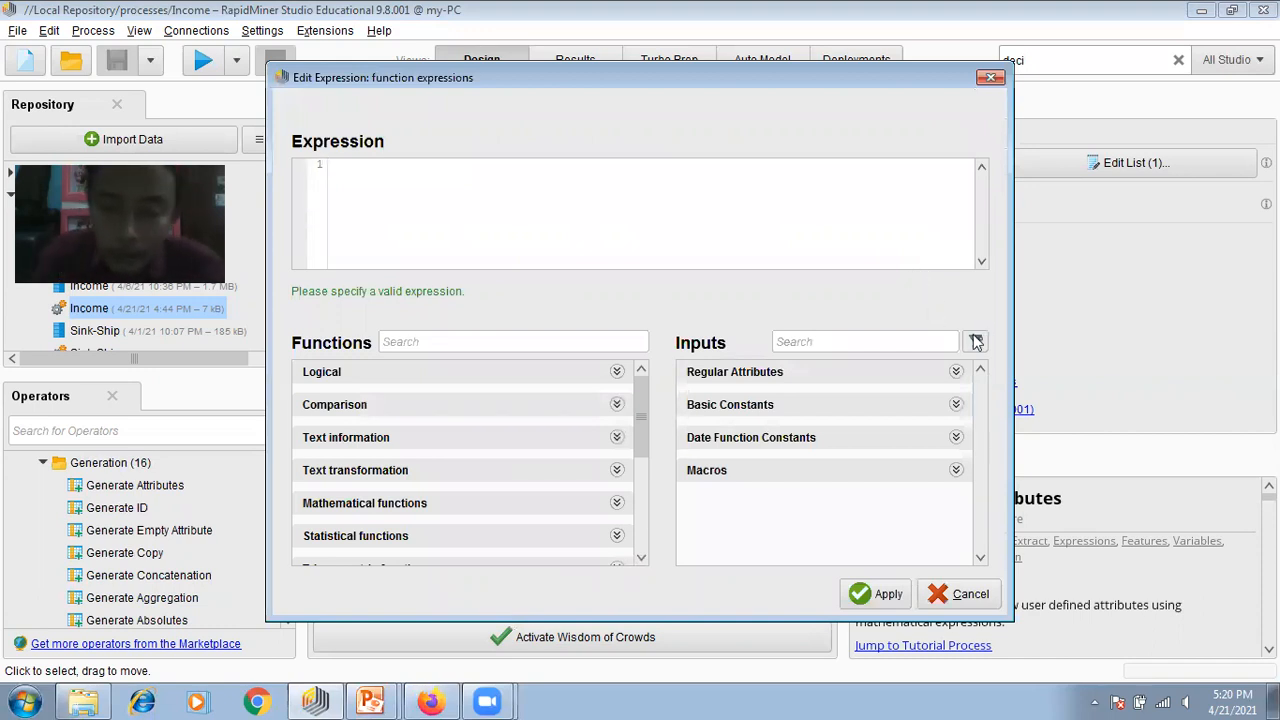
left_click(956, 373)
double_click(846, 444)
left_click_drag(637, 401, 631, 508)
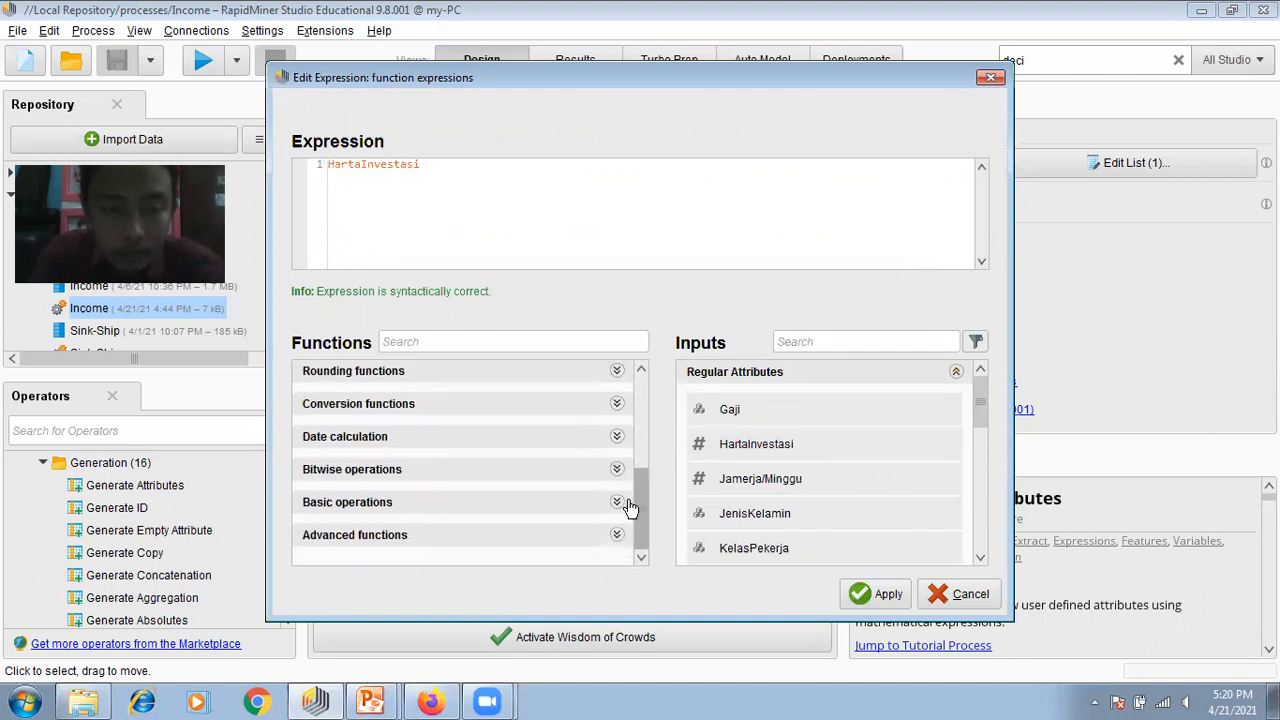
left_click(375, 511)
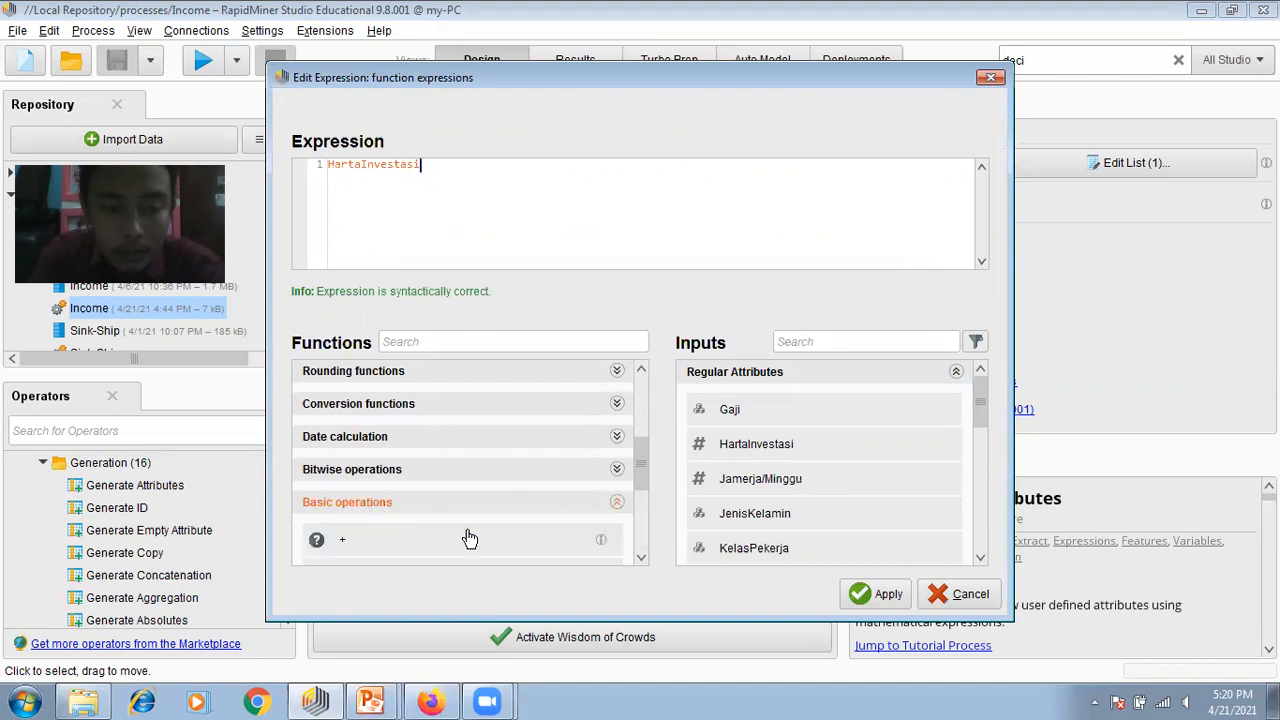
left_click_drag(637, 486, 471, 502)
left_click(446, 498)
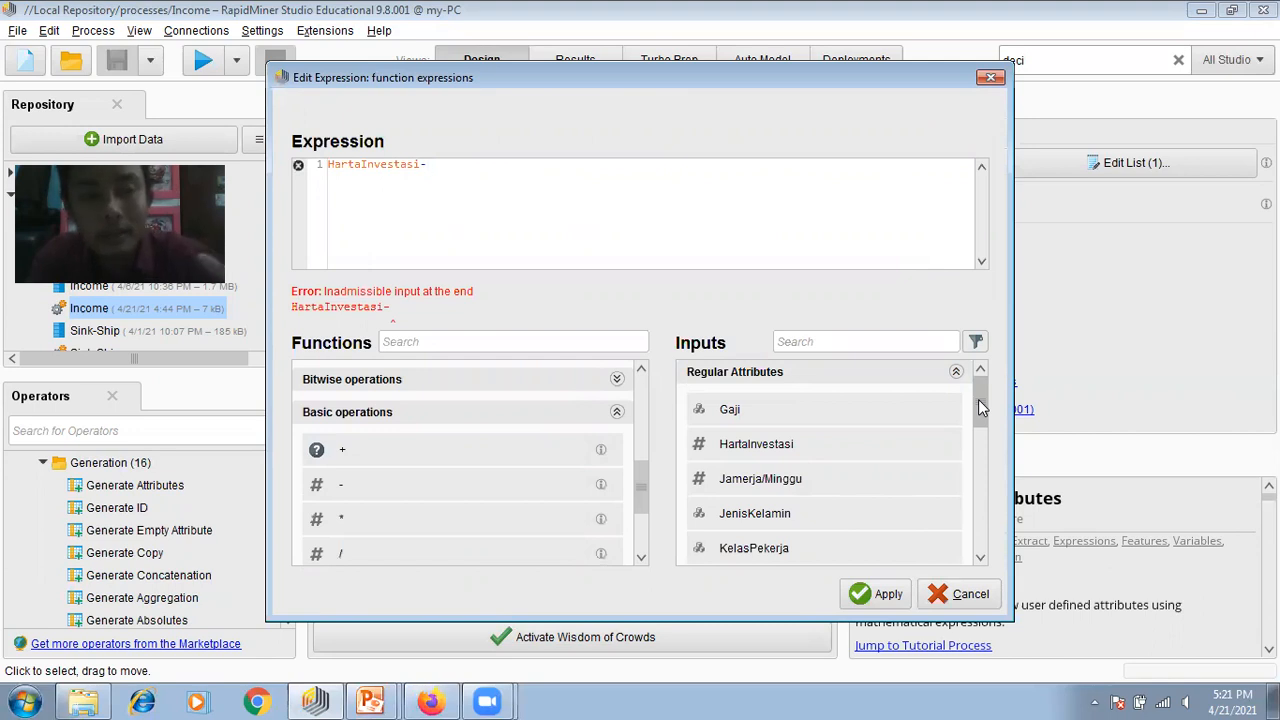
left_click_drag(978, 399, 982, 441)
left_click(745, 428)
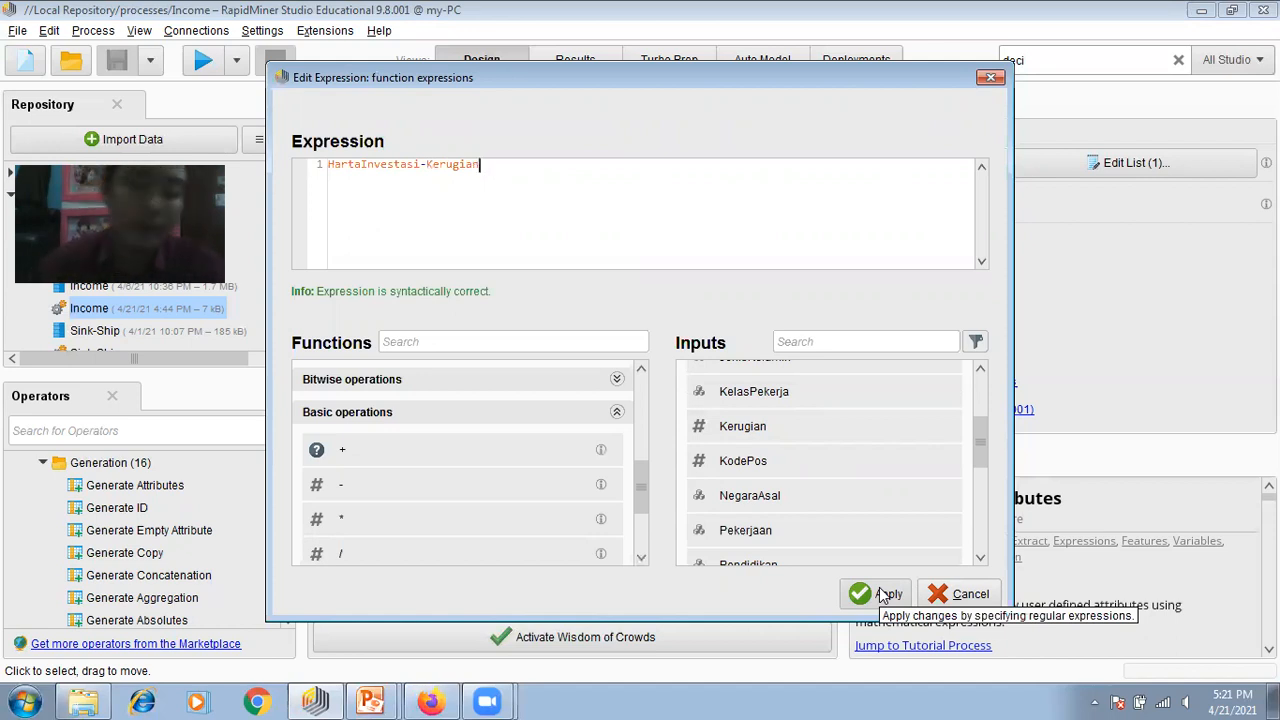
Step: Look through the Date calculation functions and close the expression editor without applying the expression
left_click_drag(637, 480, 655, 460)
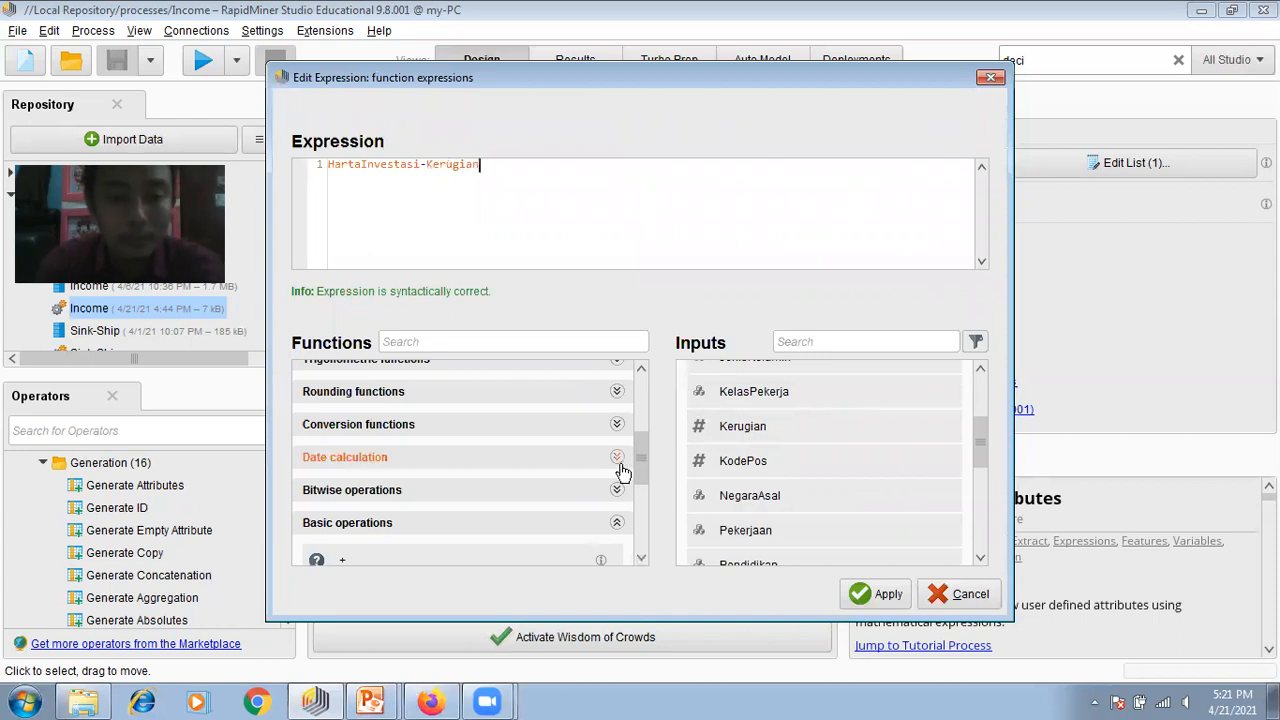
left_click(617, 460)
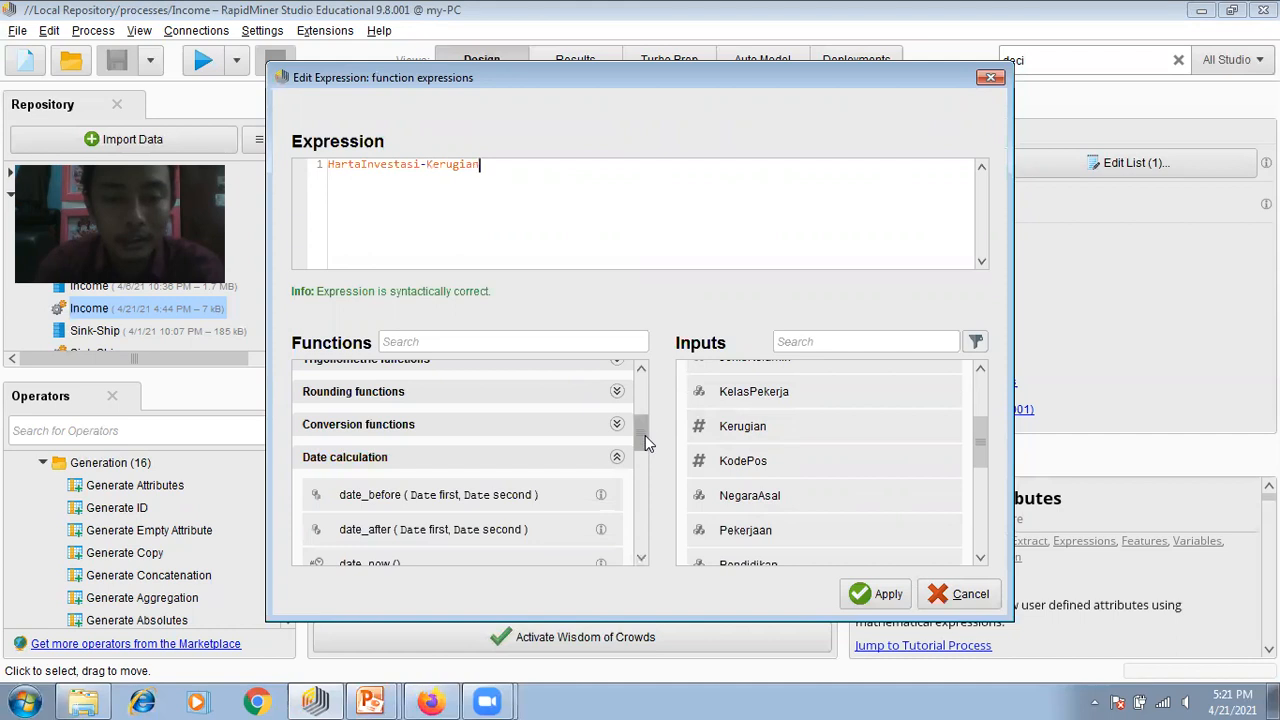
left_click_drag(645, 432, 643, 441)
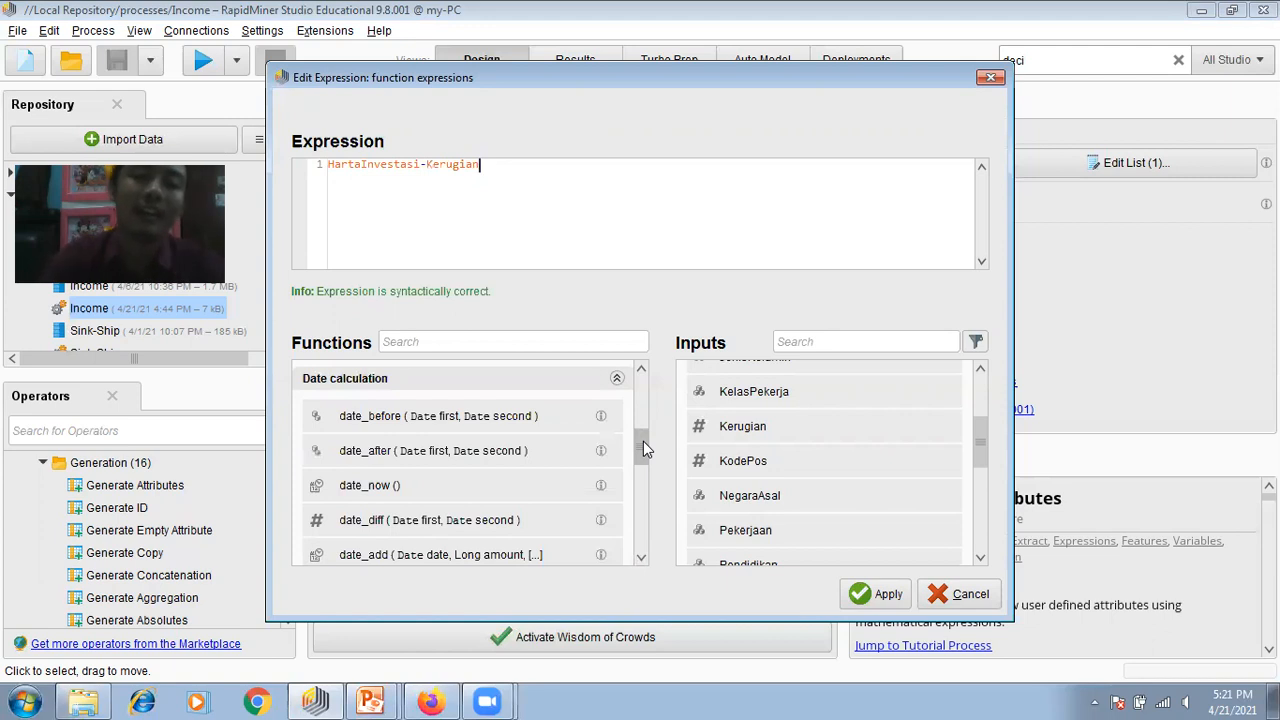
left_click(991, 78)
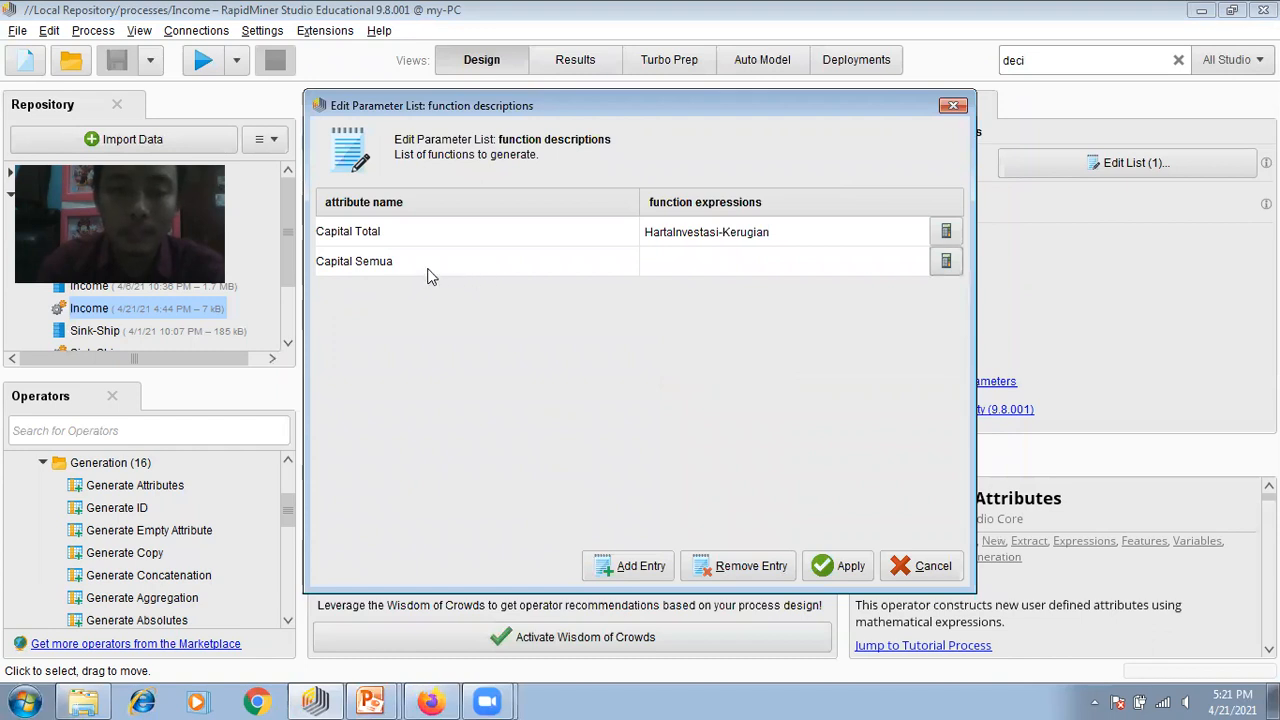
Step: Remove the Capital Semua entry from the function descriptions and apply the list
left_click(613, 261)
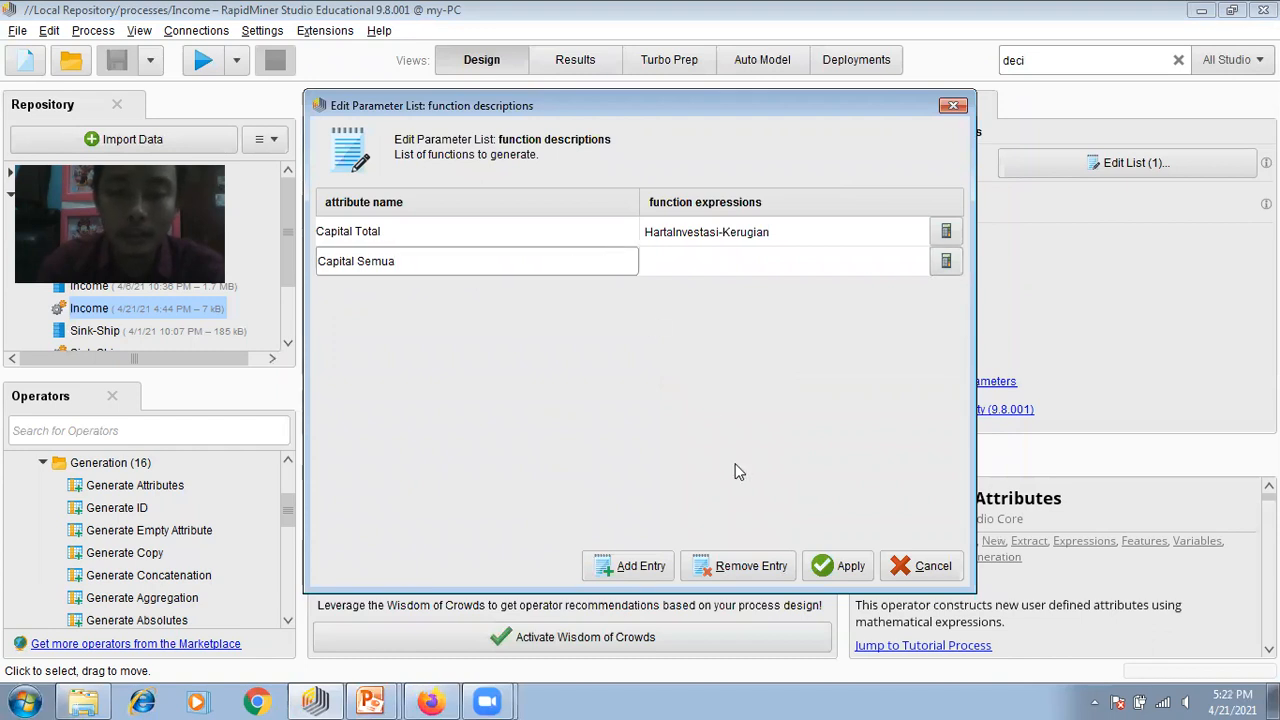
left_click(753, 568)
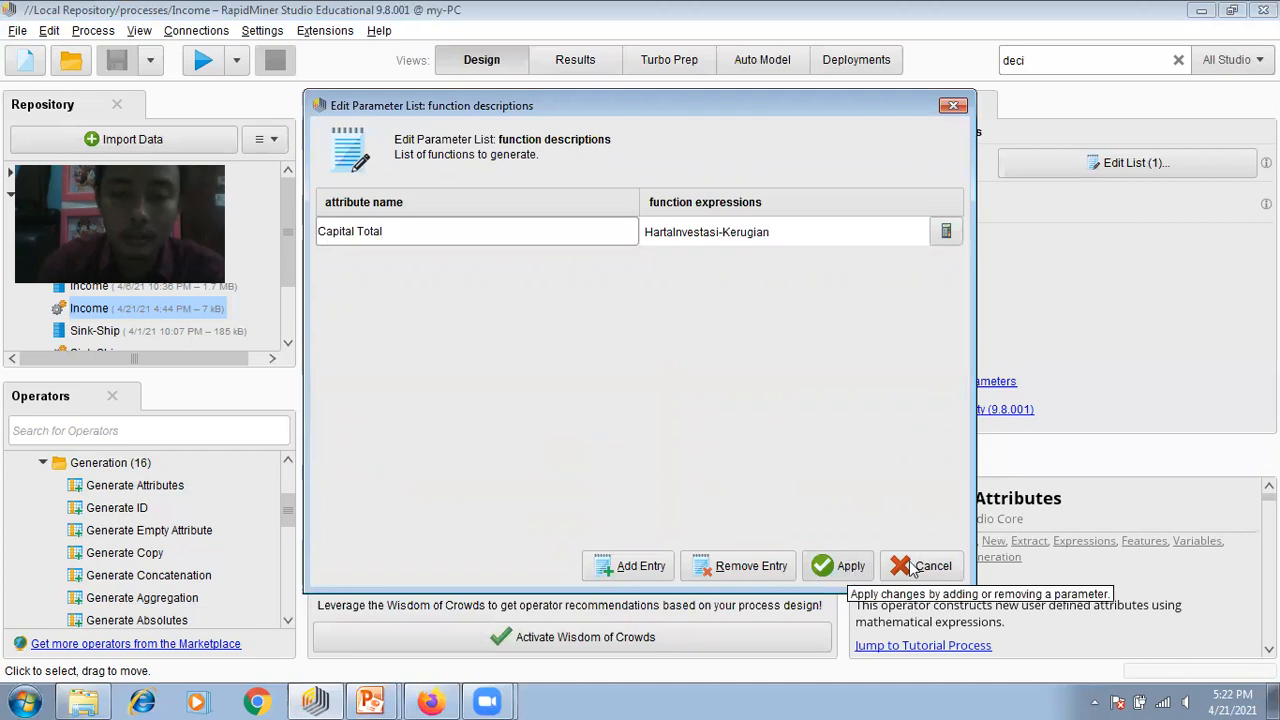
left_click(850, 570)
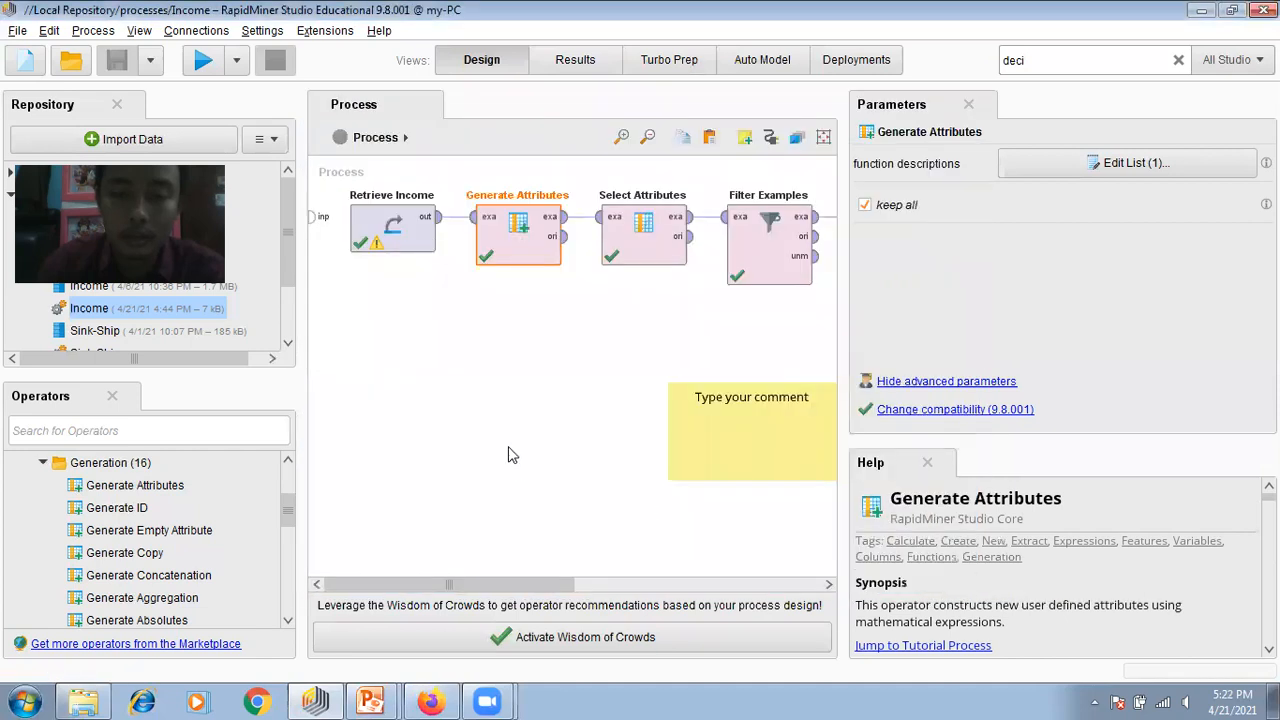
left_click(462, 398)
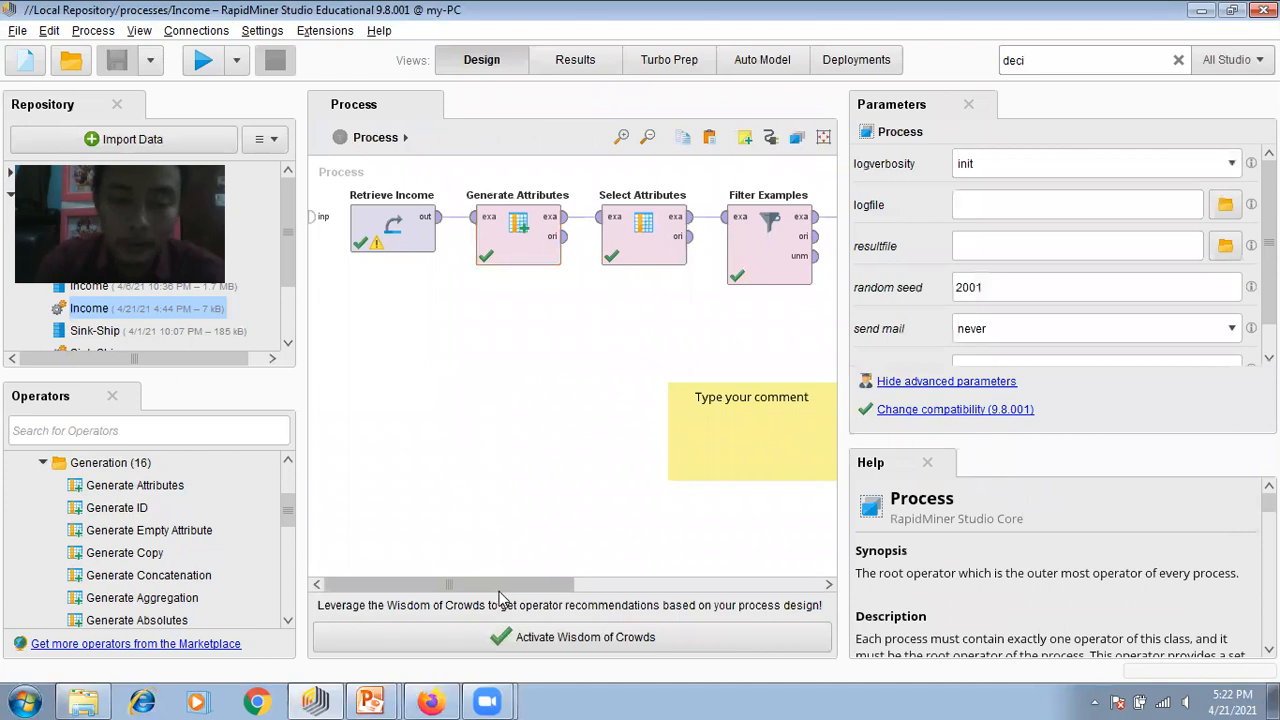
Step: Review which attributes are chosen in the Select Attributes operator, leaving the selection as it is
left_click_drag(510, 586, 552, 586)
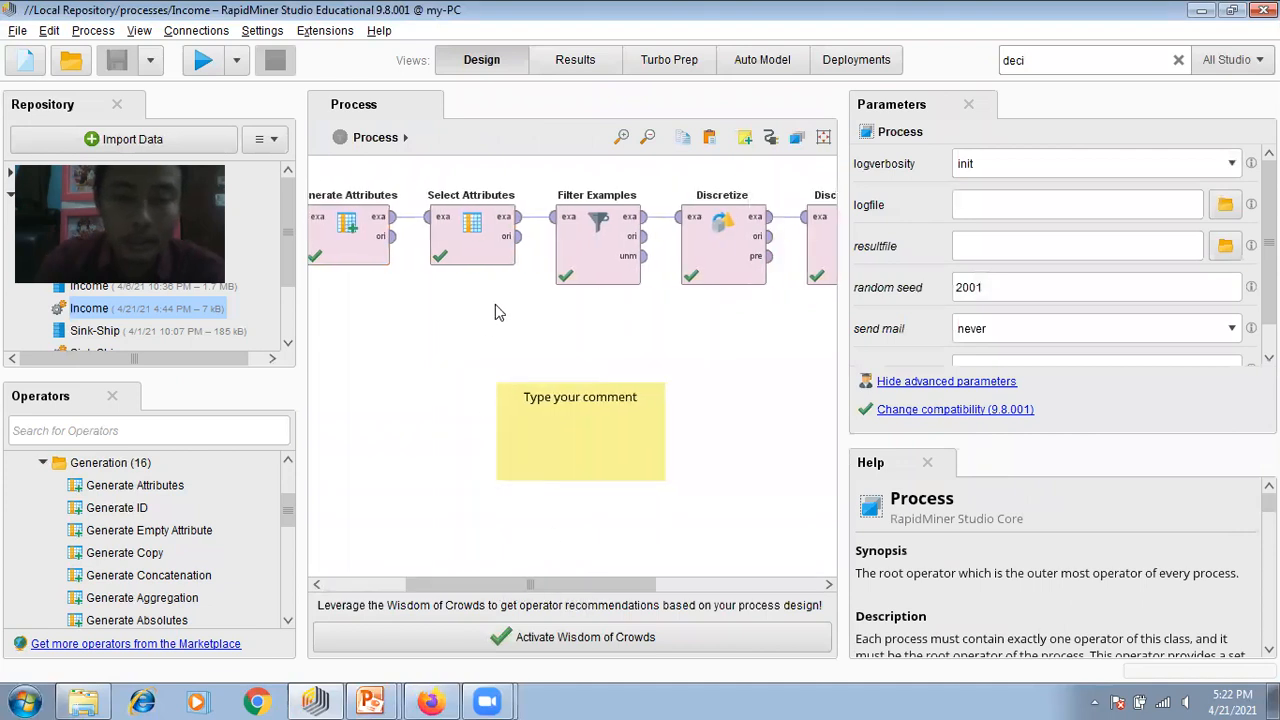
left_click(472, 245)
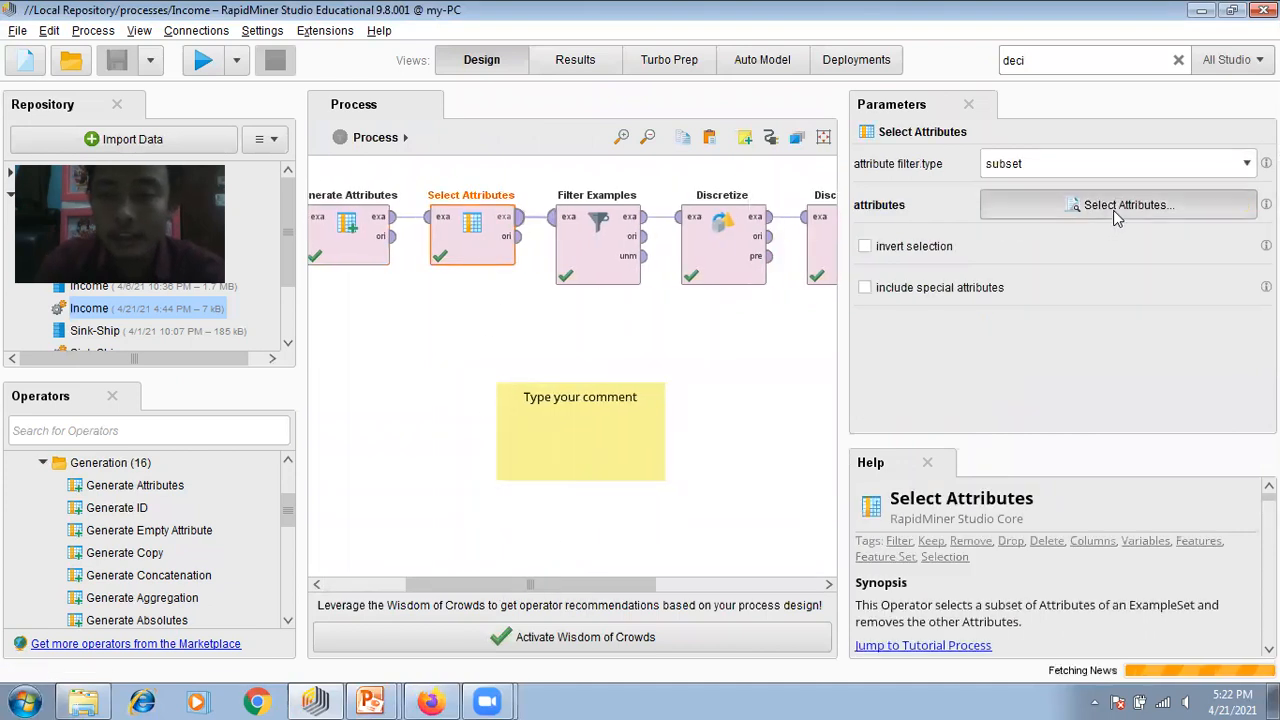
left_click(1117, 212)
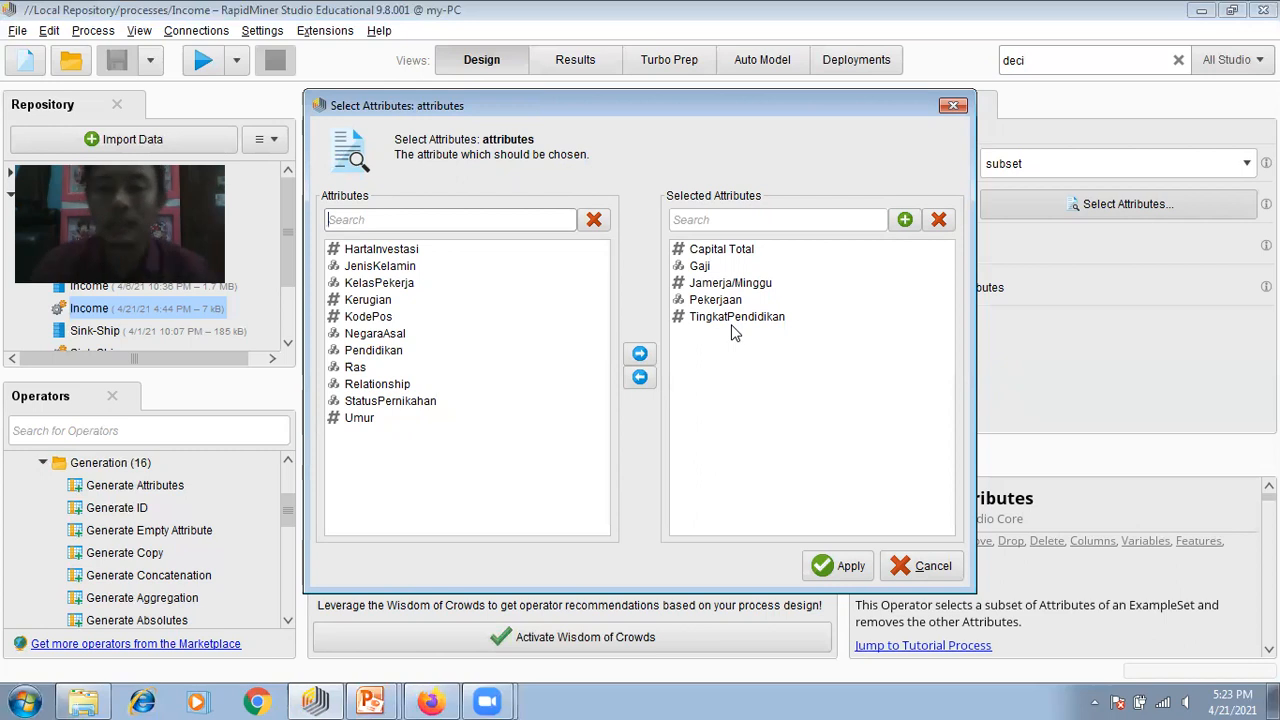
left_click(951, 107)
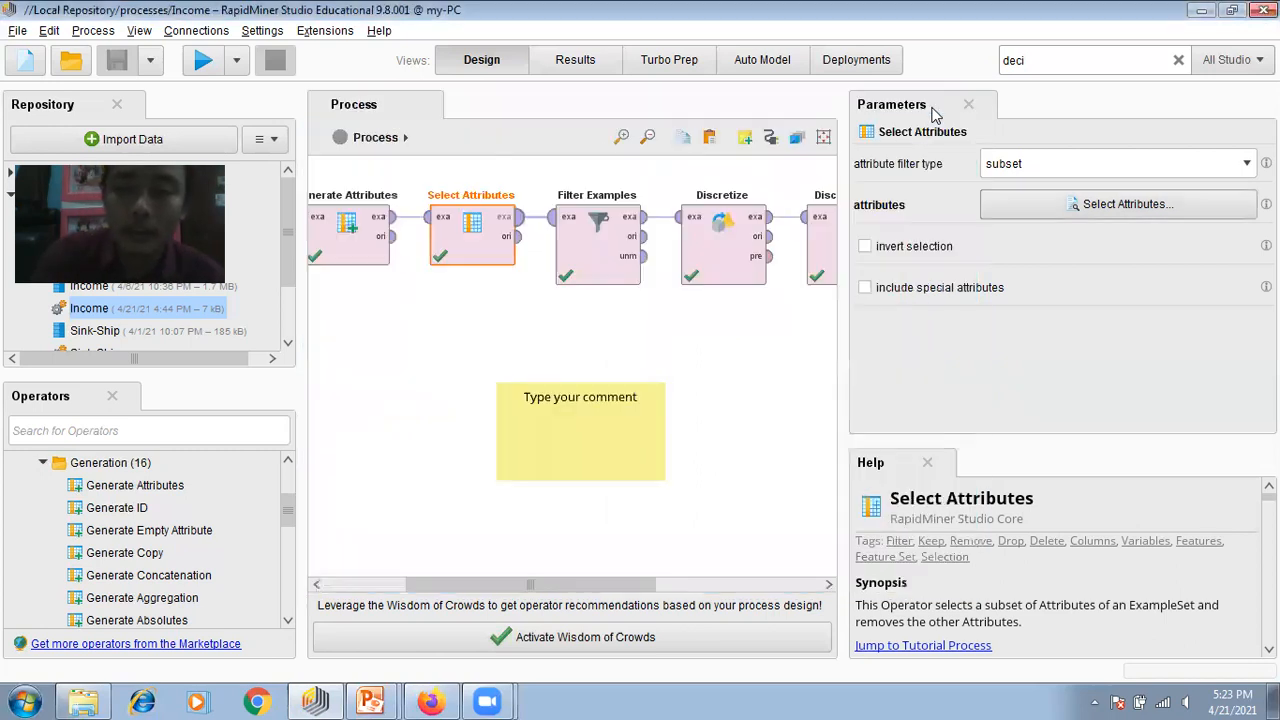
Step: Review the filter condition defined in the Filter Examples operator and close it without changes
double_click(586, 278)
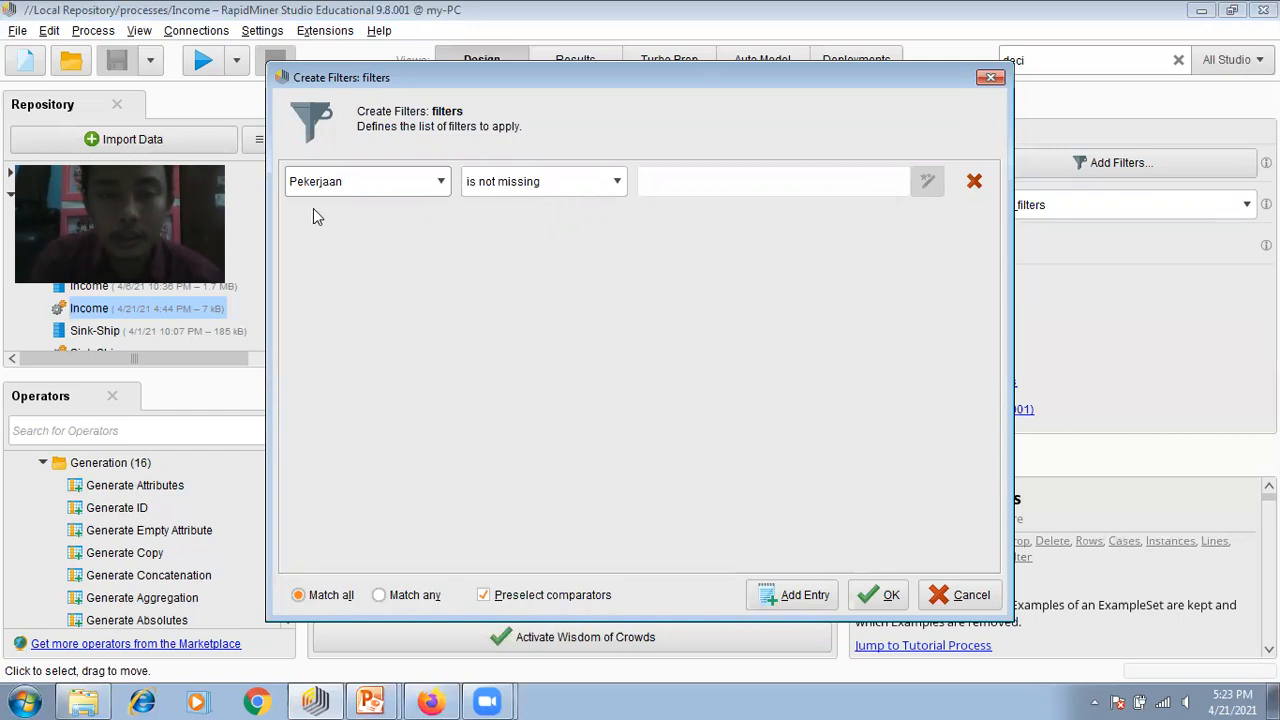
left_click(990, 80)
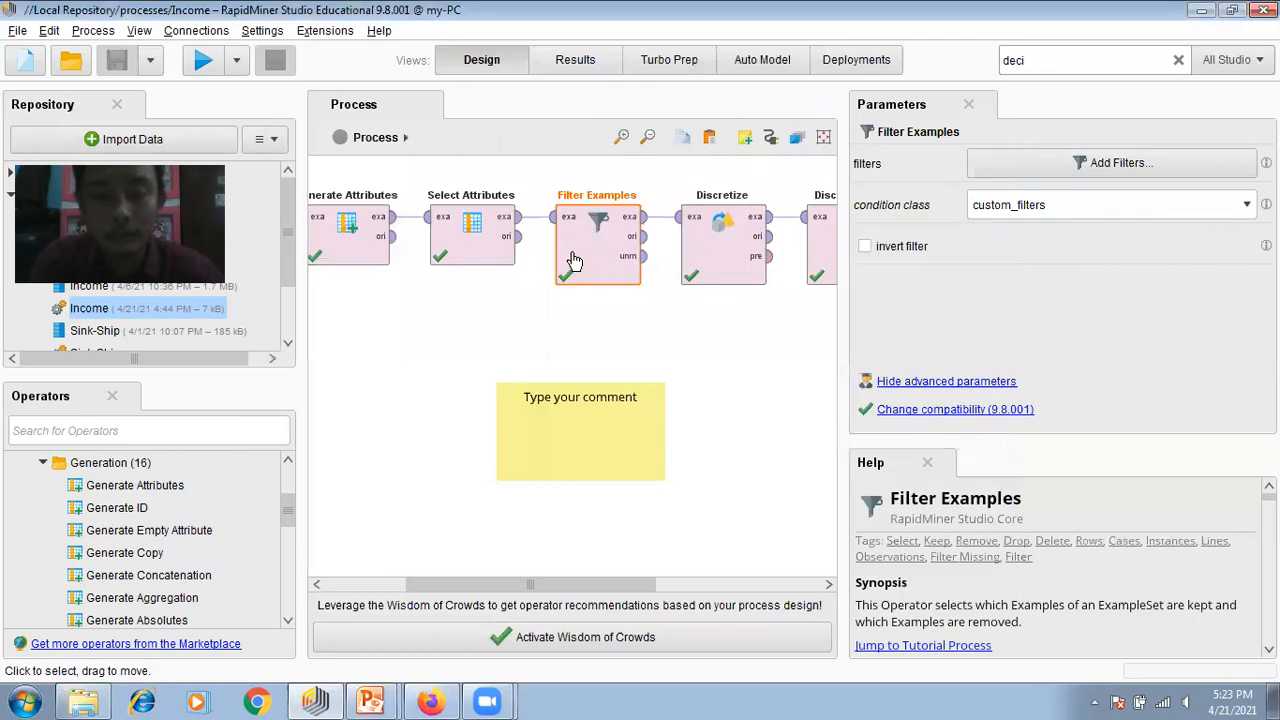
left_click(670, 345)
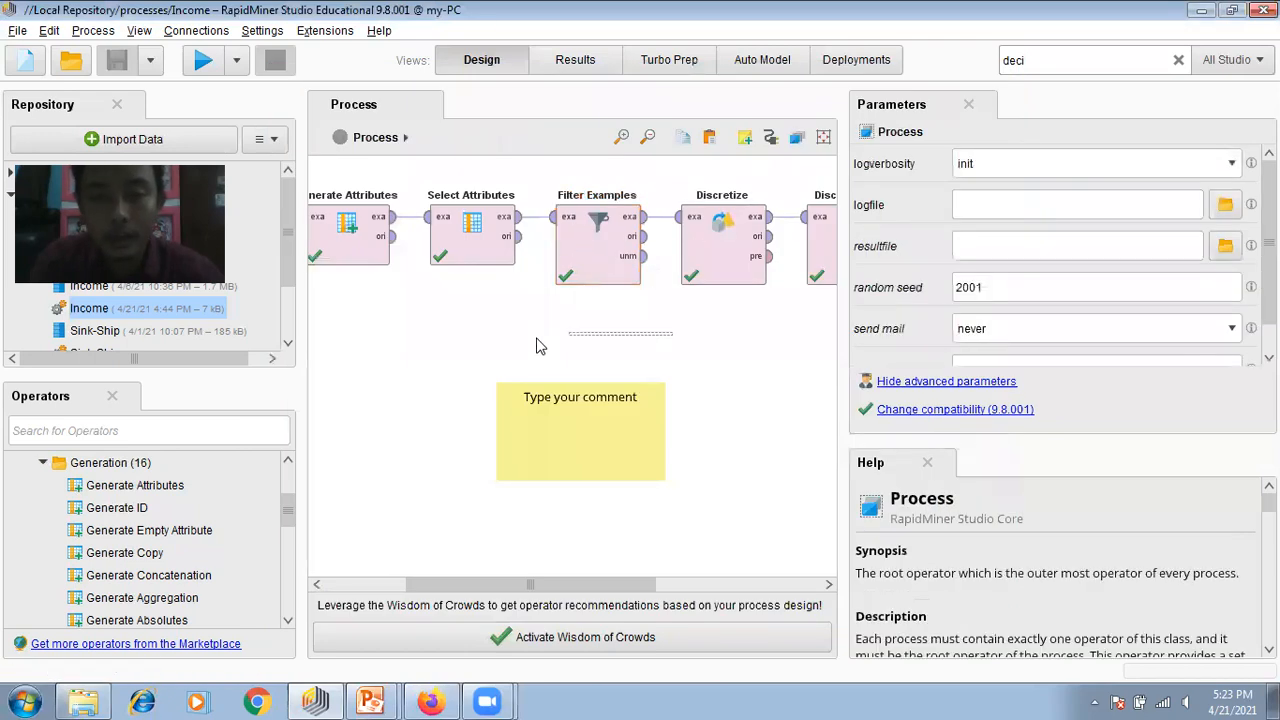
Step: Review the selected attributes and the number of bins of the first Discretize by Binning operator
left_click(741, 272)
left_click(1106, 246)
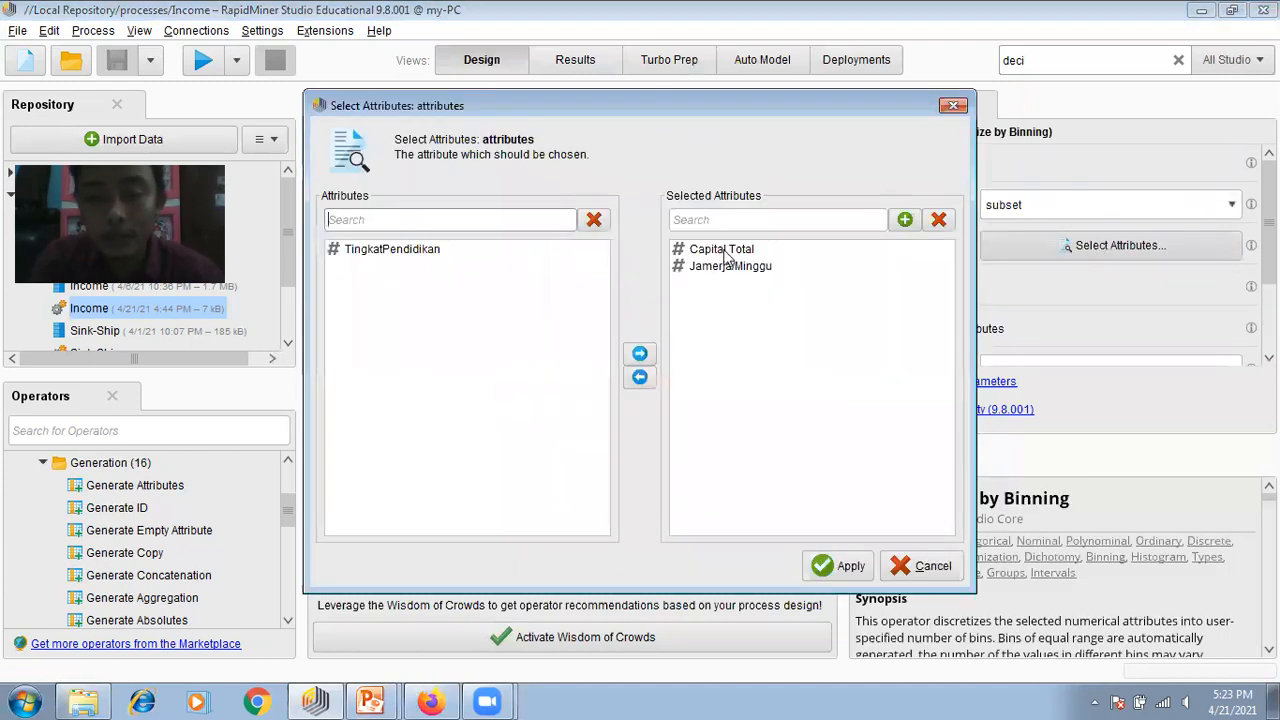
left_click(952, 106)
scroll(1091, 183, "down", 2)
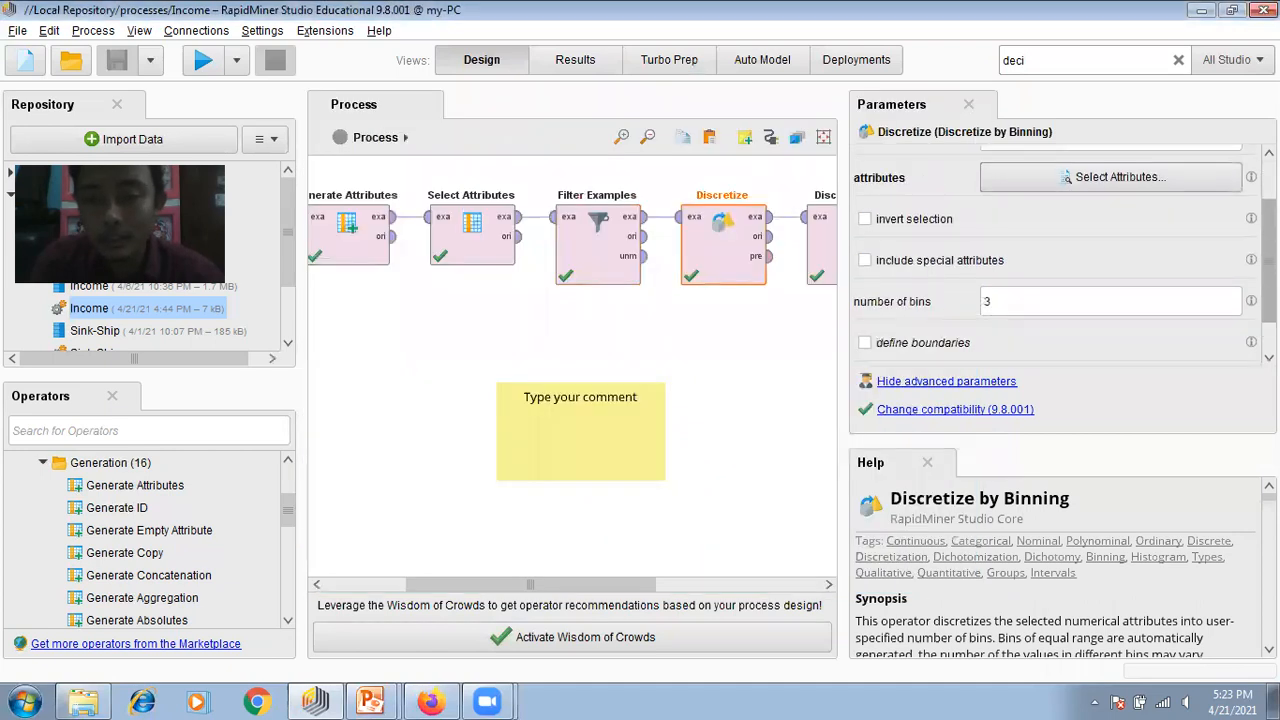
scroll(1034, 286, "down", 1)
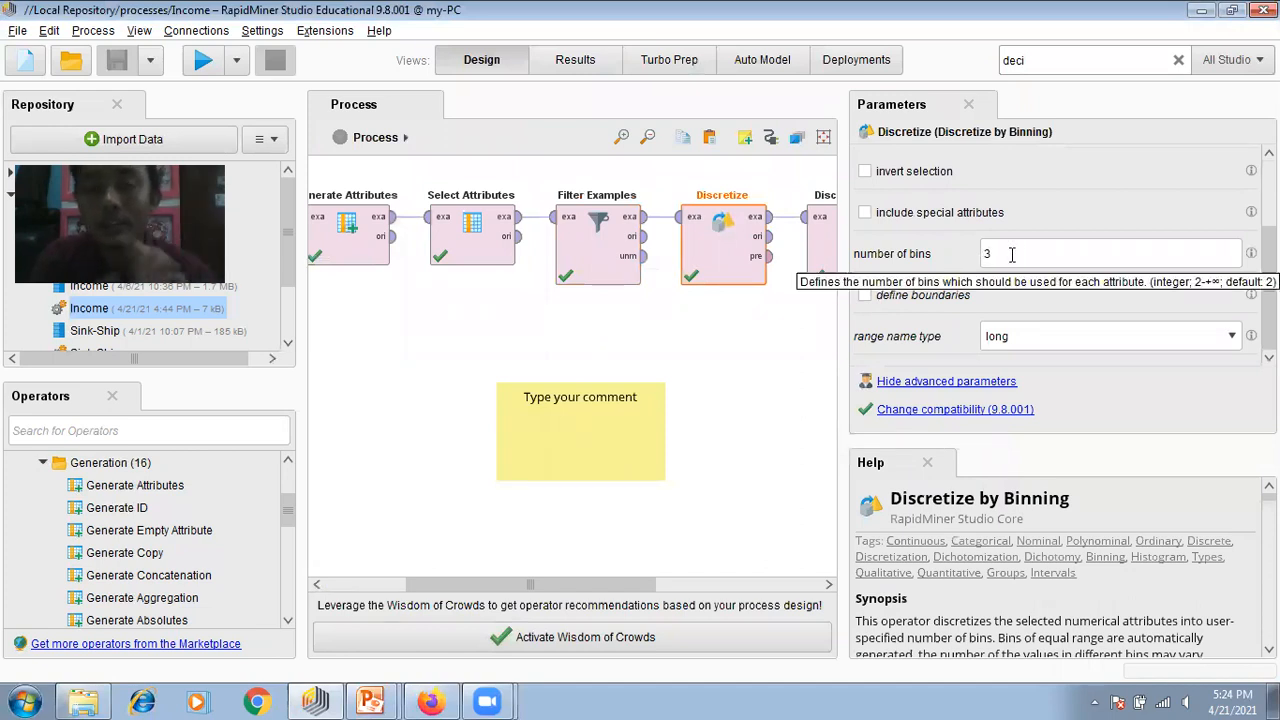
Step: Review the number of bins of the second Discretize by Binning operator and the attribute and target role in Set Role
left_click_drag(609, 579, 742, 593)
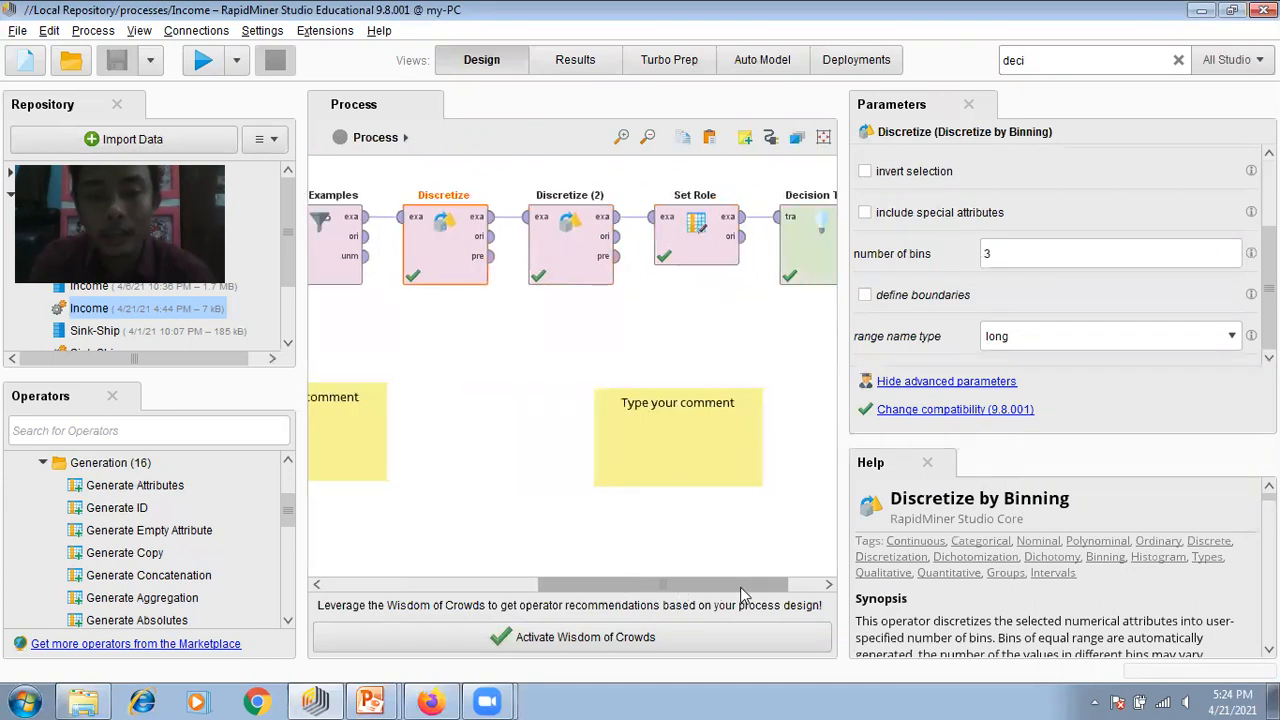
left_click(582, 261)
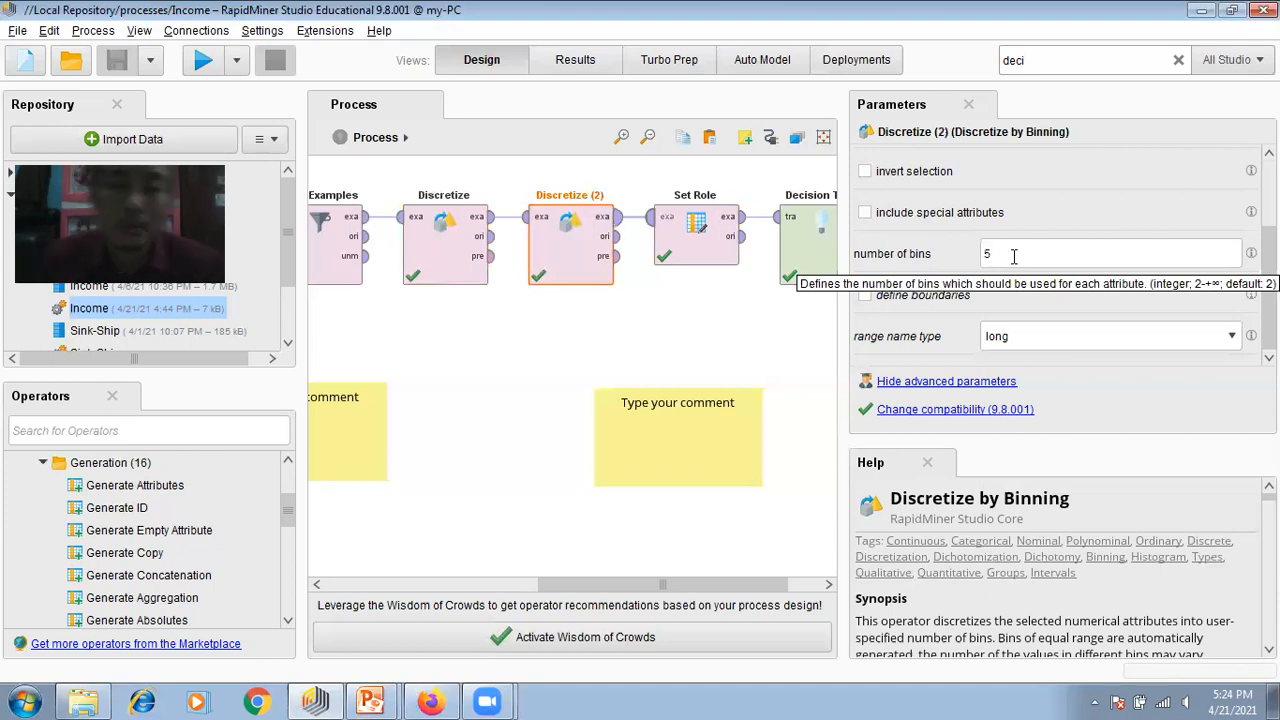
left_click_drag(683, 585, 748, 587)
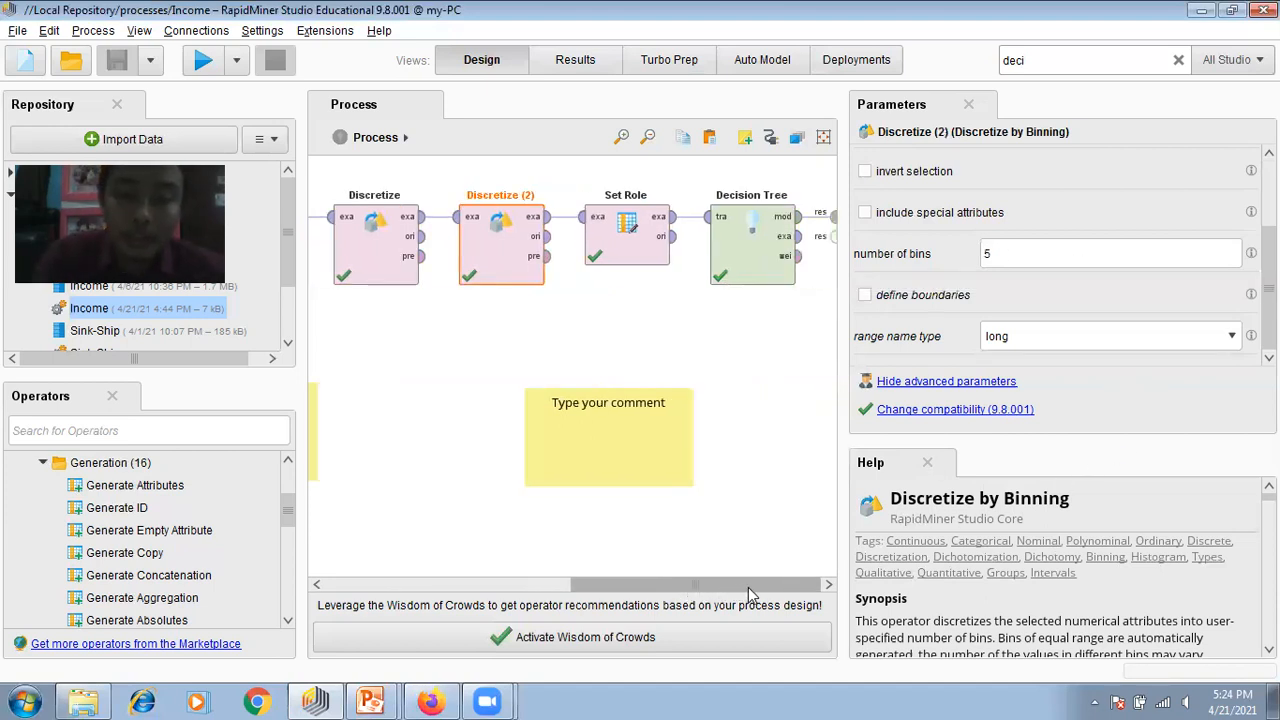
left_click(630, 258)
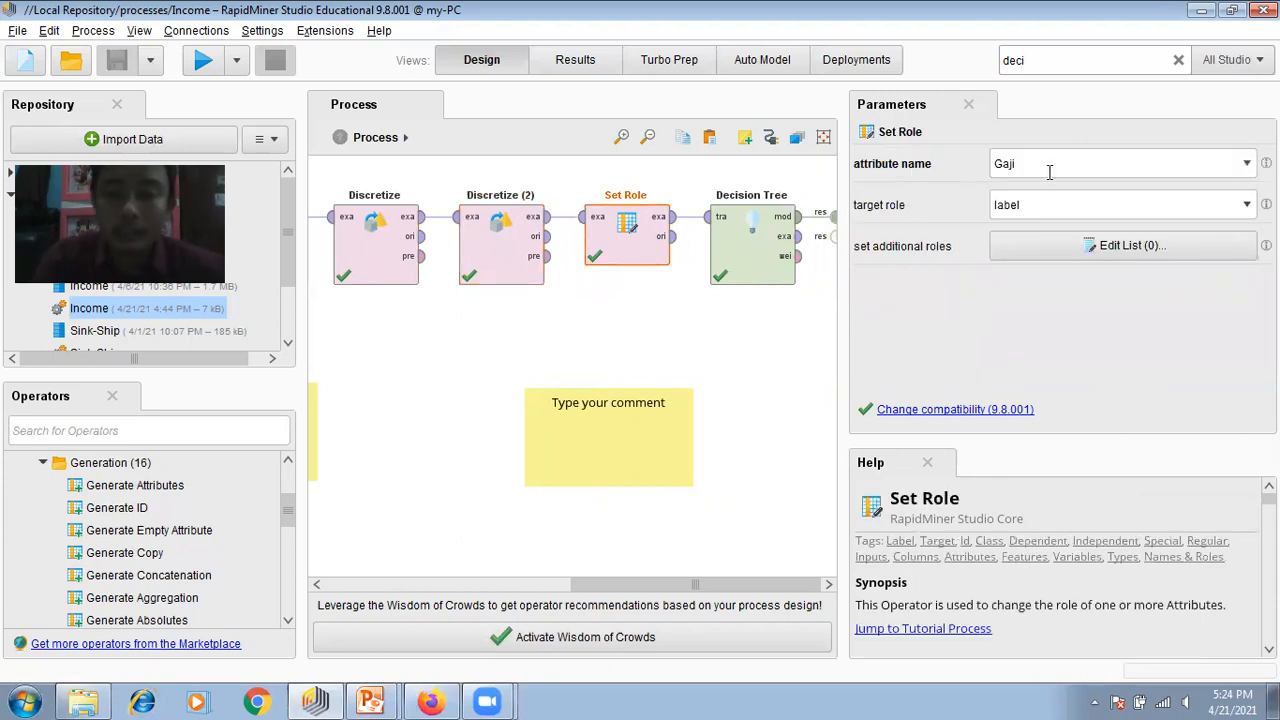
Step: Delete the Decision Tree operator and remove the connection from Set Role to the result port
left_click(773, 276)
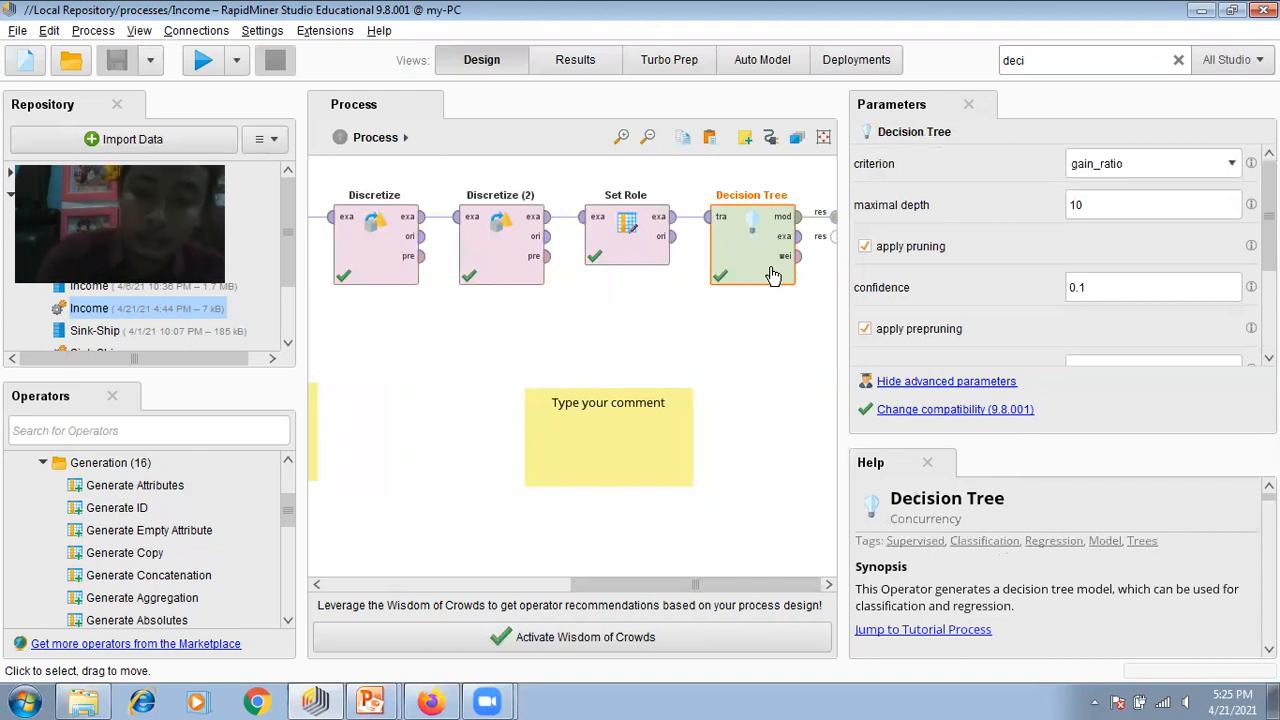
left_click(773, 275)
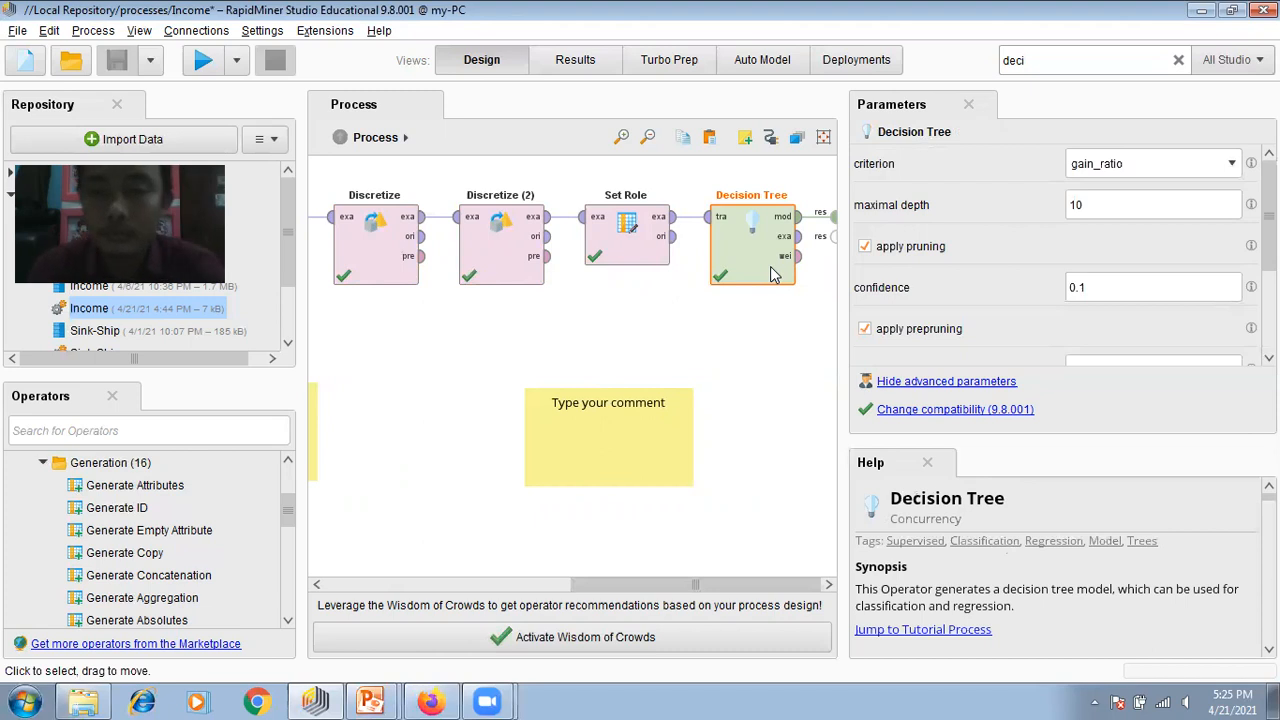
key("Delete")
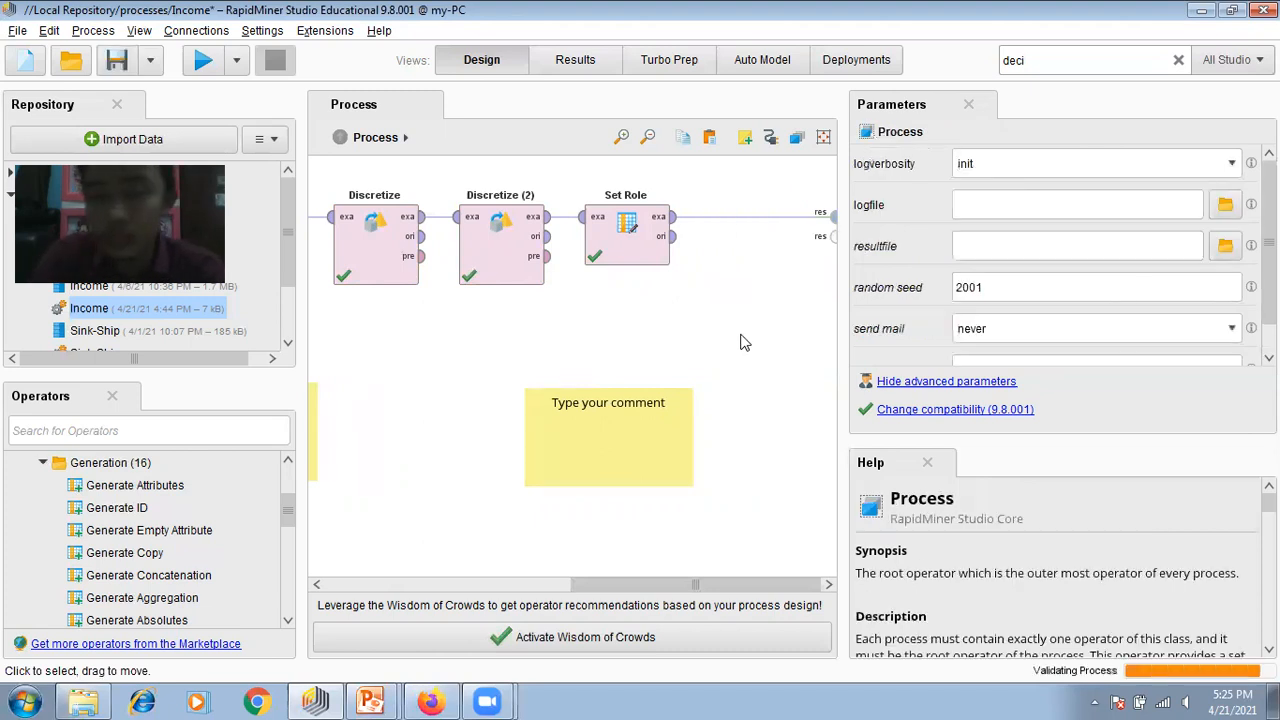
left_click(753, 218, "alt")
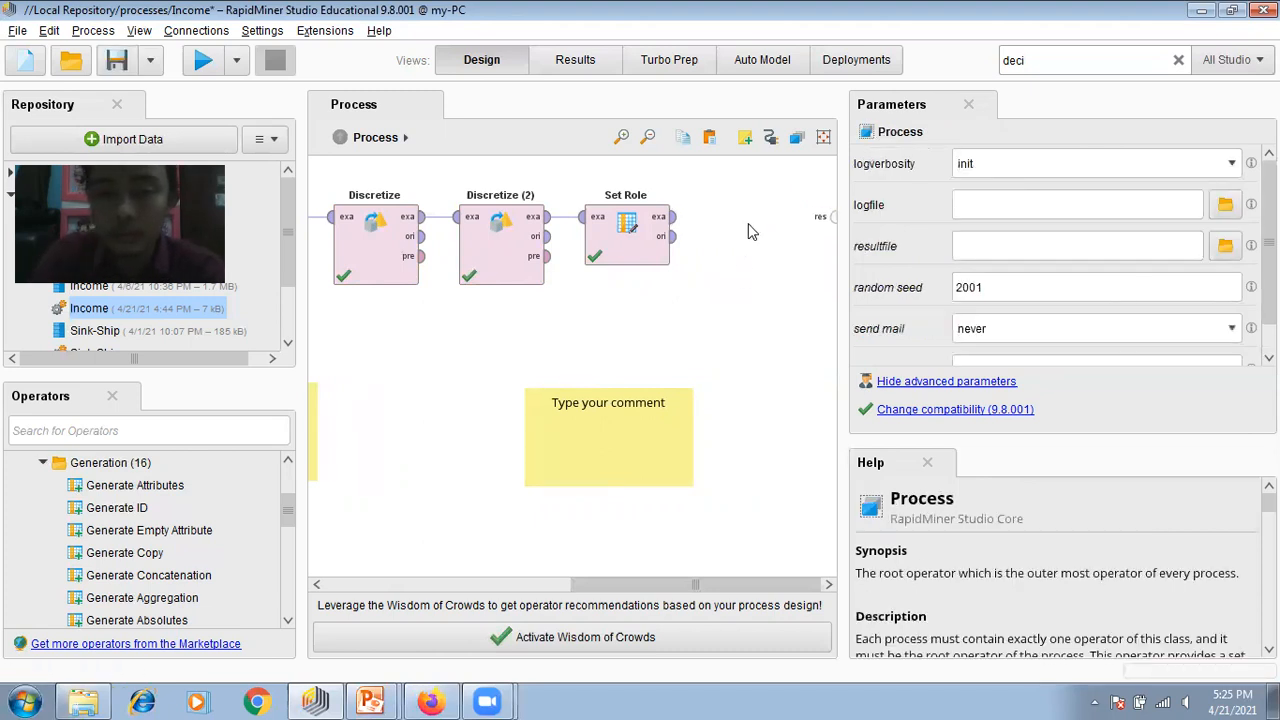
Step: Add a Split Data operator after Set Role and connect Set Role's example set output to its input
left_click(1064, 62)
key("BackSpace")
type("split")
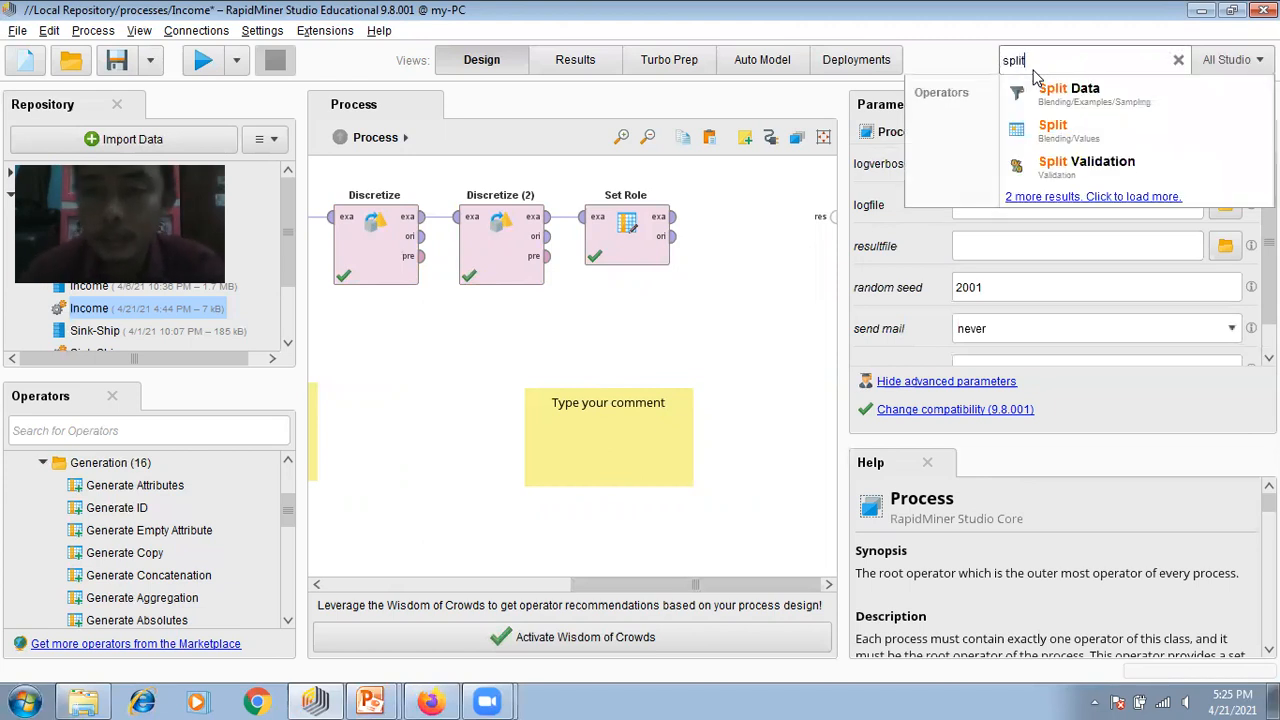
left_click_drag(1108, 100, 622, 352)
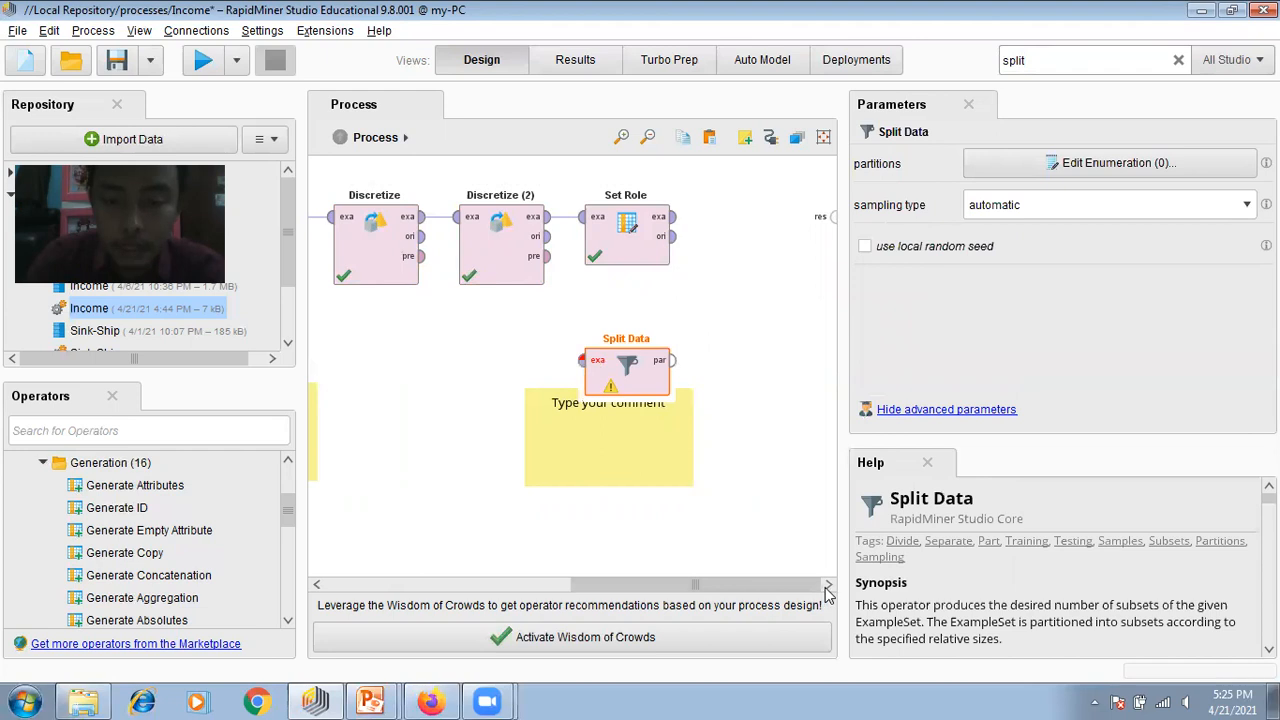
left_click_drag(626, 344, 751, 240)
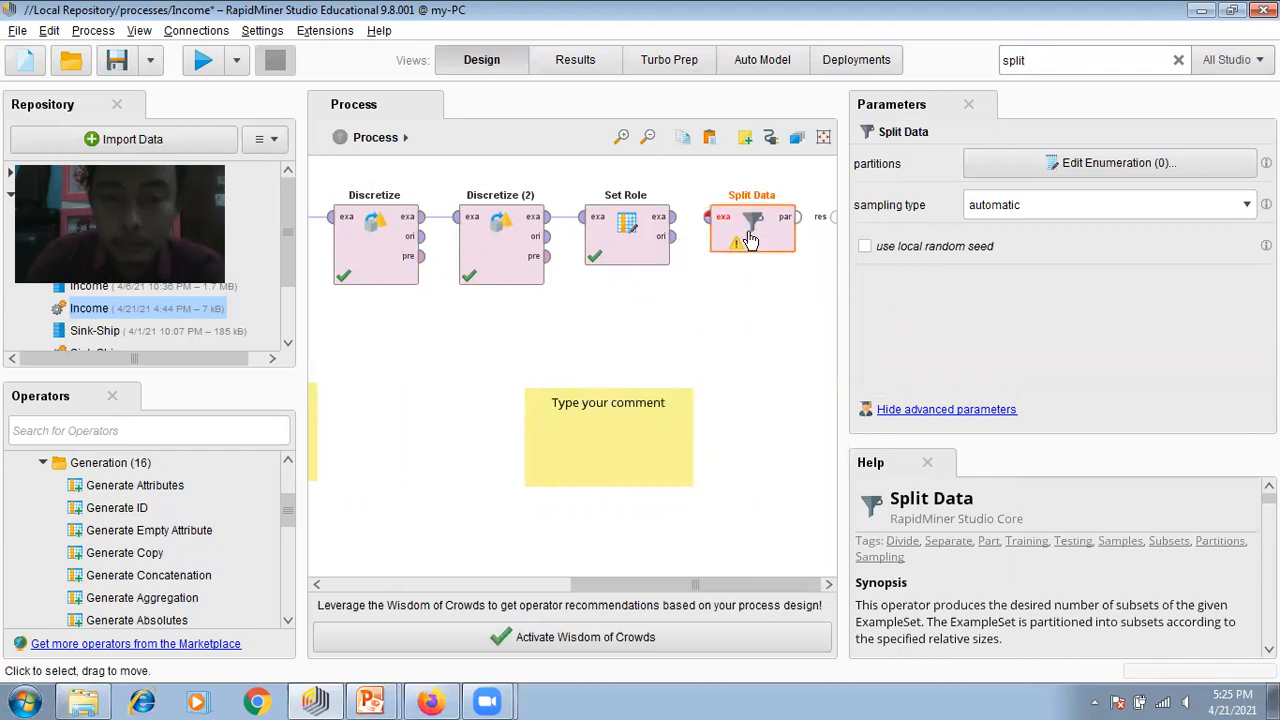
left_click(1096, 62)
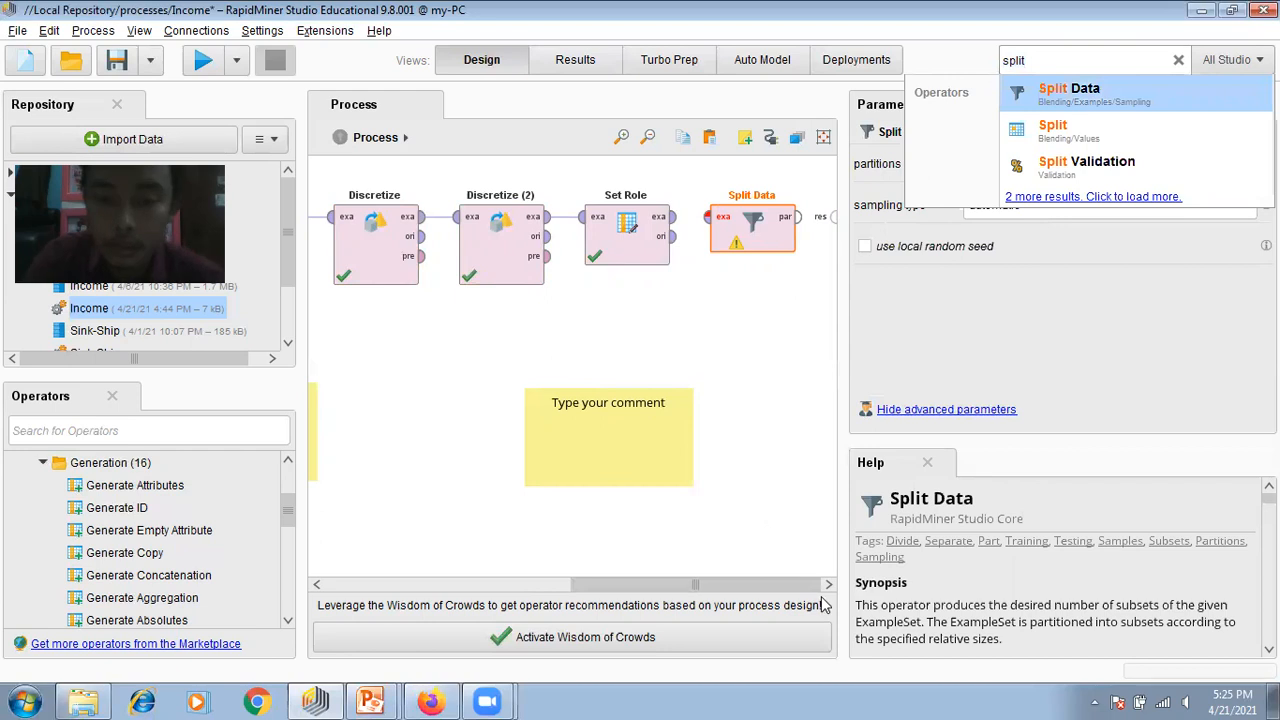
left_click_drag(675, 218, 714, 222)
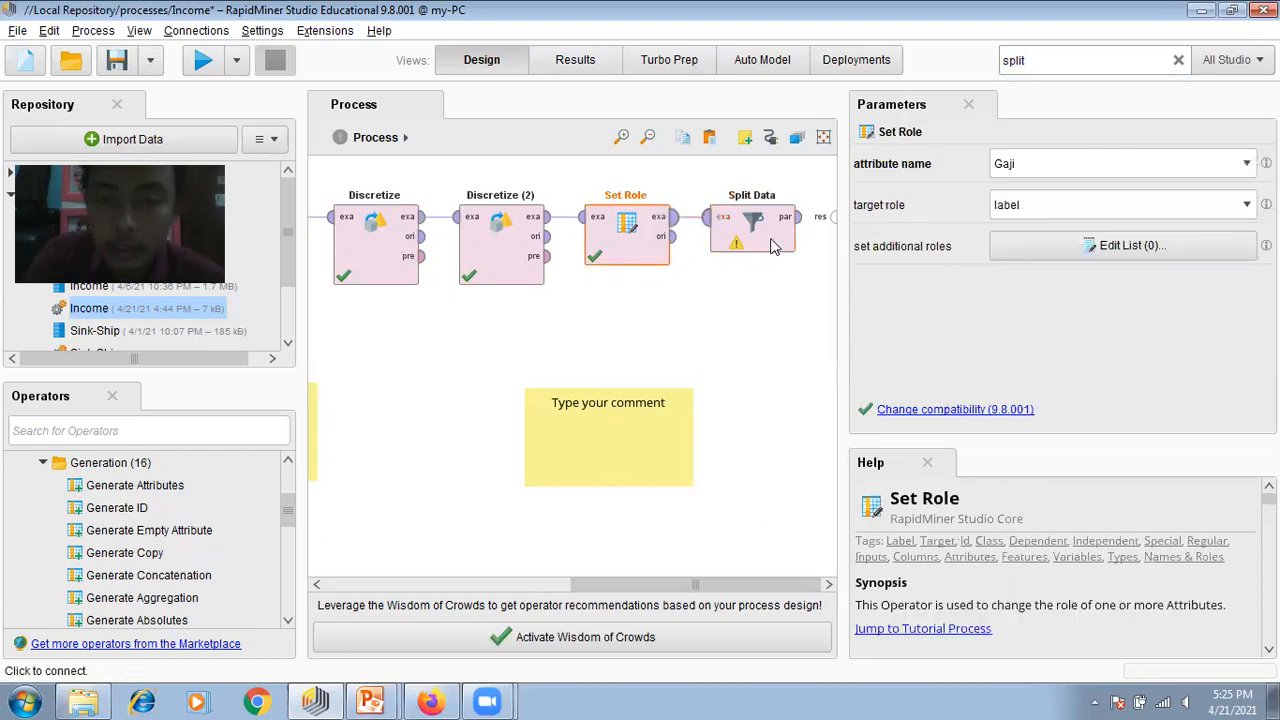
Step: Add two entries to the partitions list of the Split Data operator, trying 80% as the first ratio
left_click(750, 233)
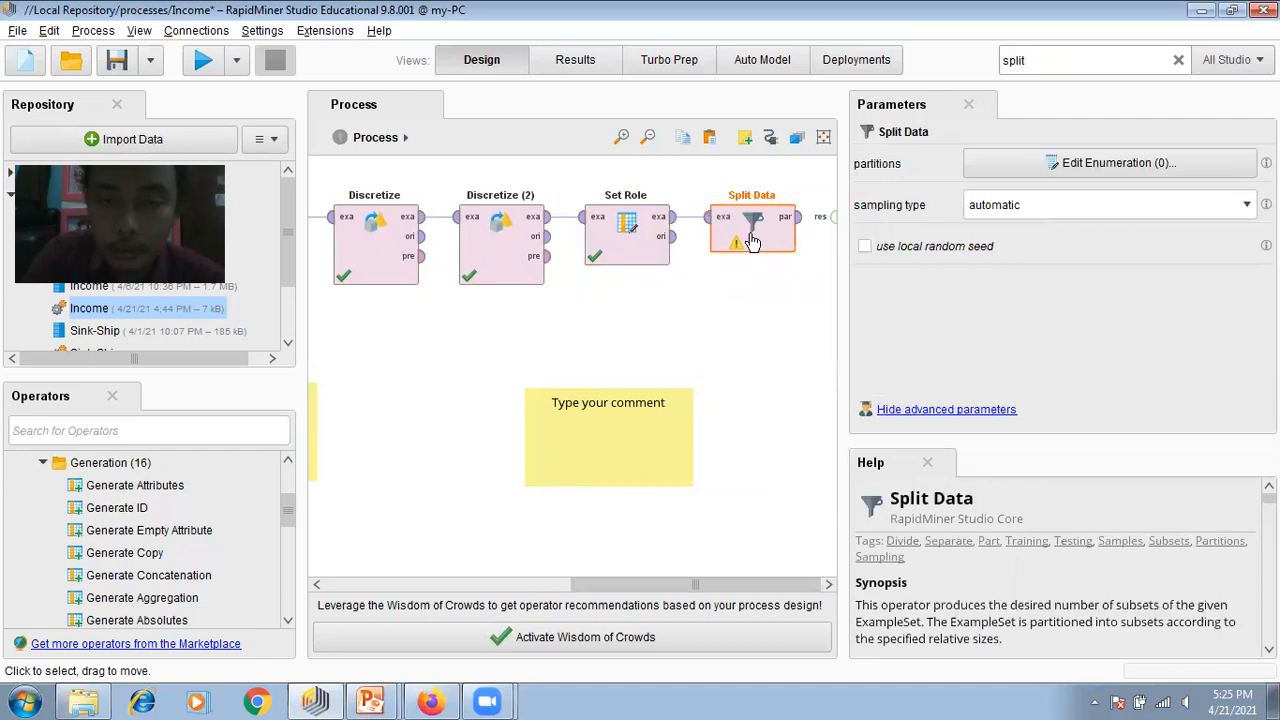
double_click(751, 235)
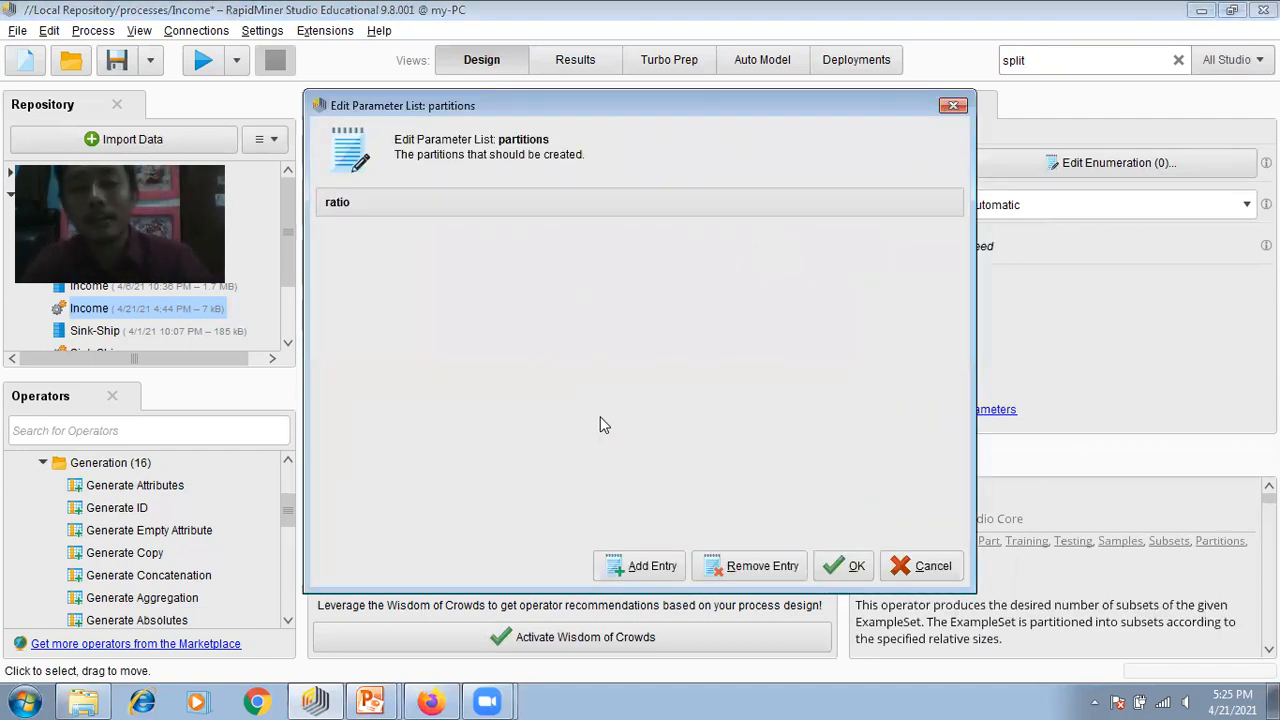
left_click(643, 585)
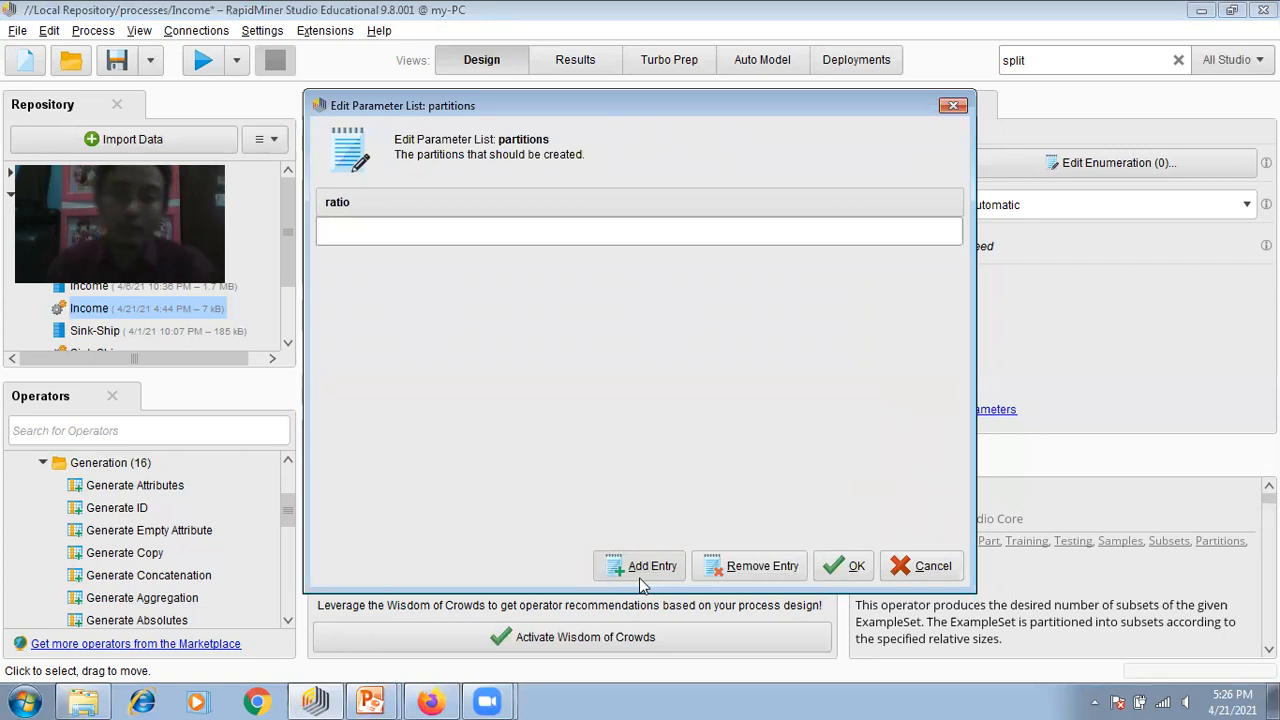
type("80")
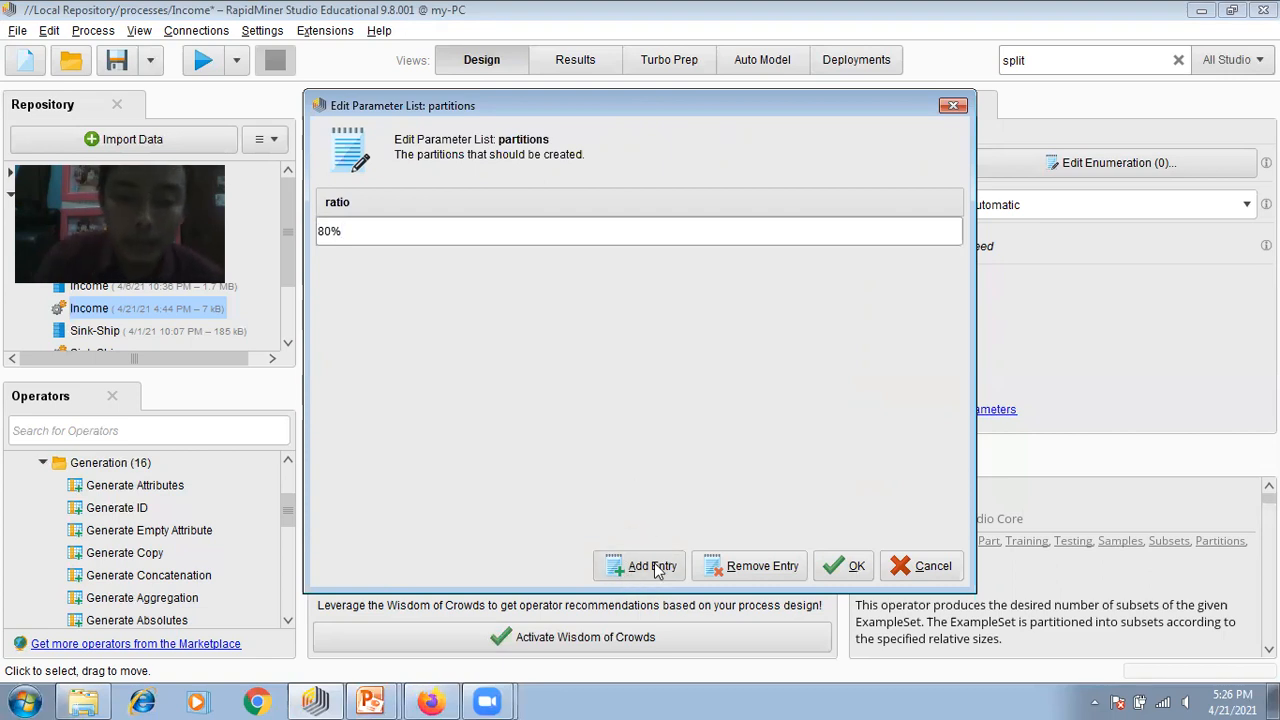
left_click(652, 568)
Step: Try to enter the ratio of the first partition as a percentage, 80%
left_click(350, 228)
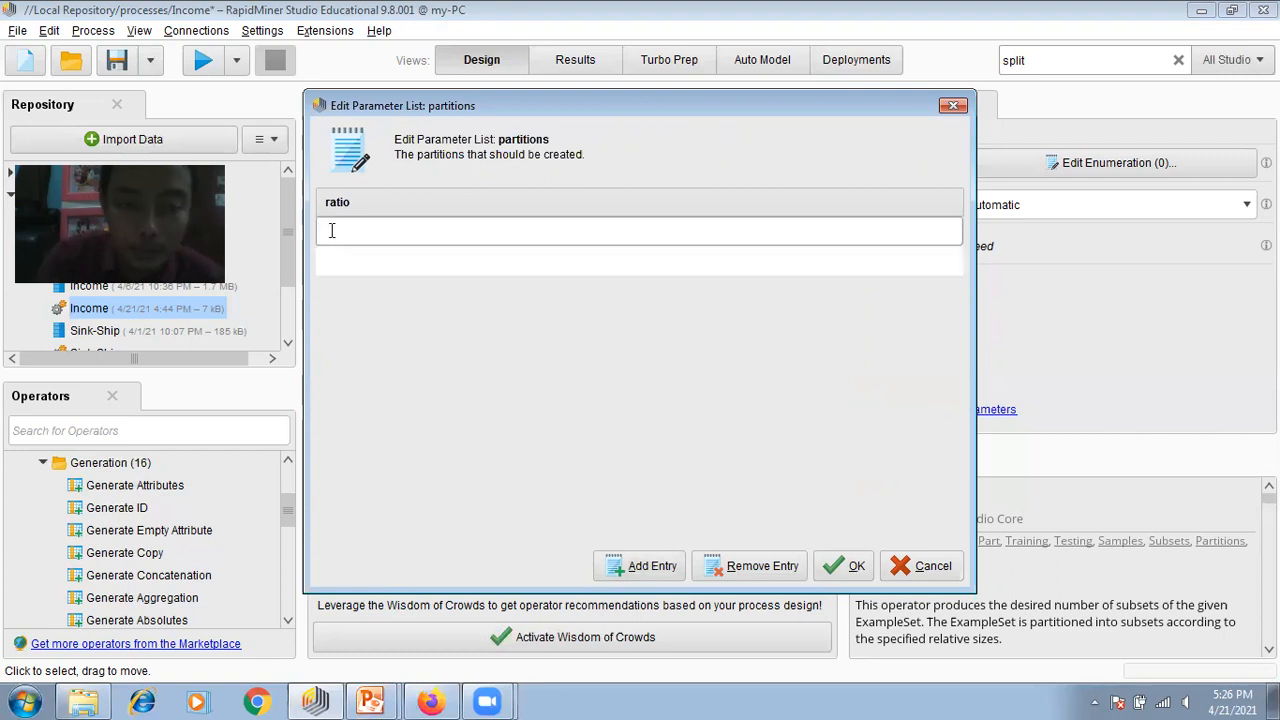
type("8")
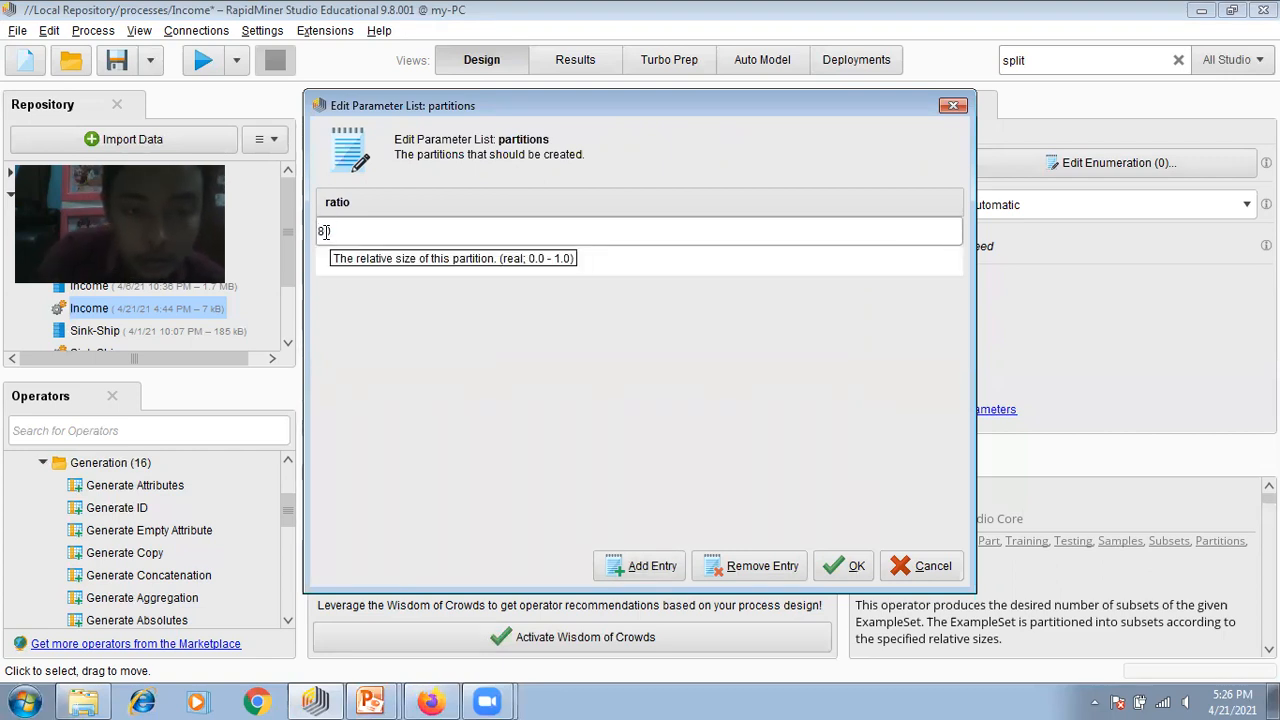
type("%")
key("Return")
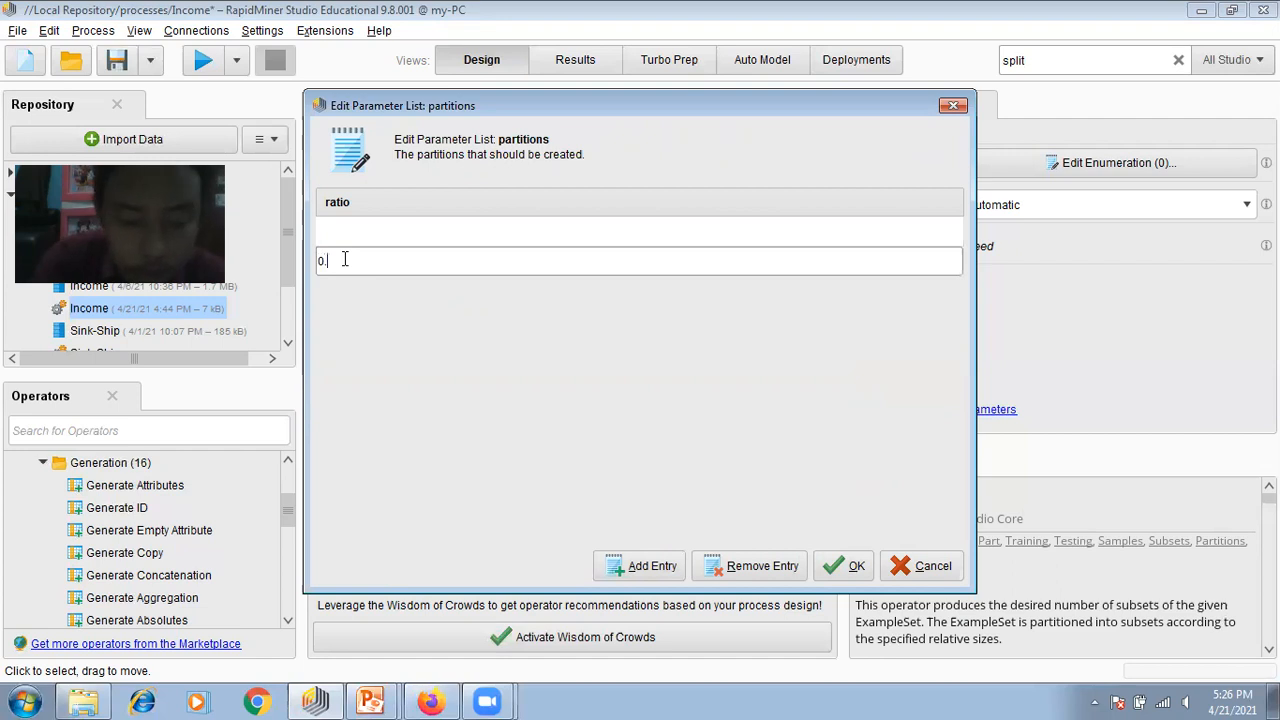
Step: Set the two partition ratios to 0.8 and 0.2 and apply the list
left_click(357, 229)
type("0.8")
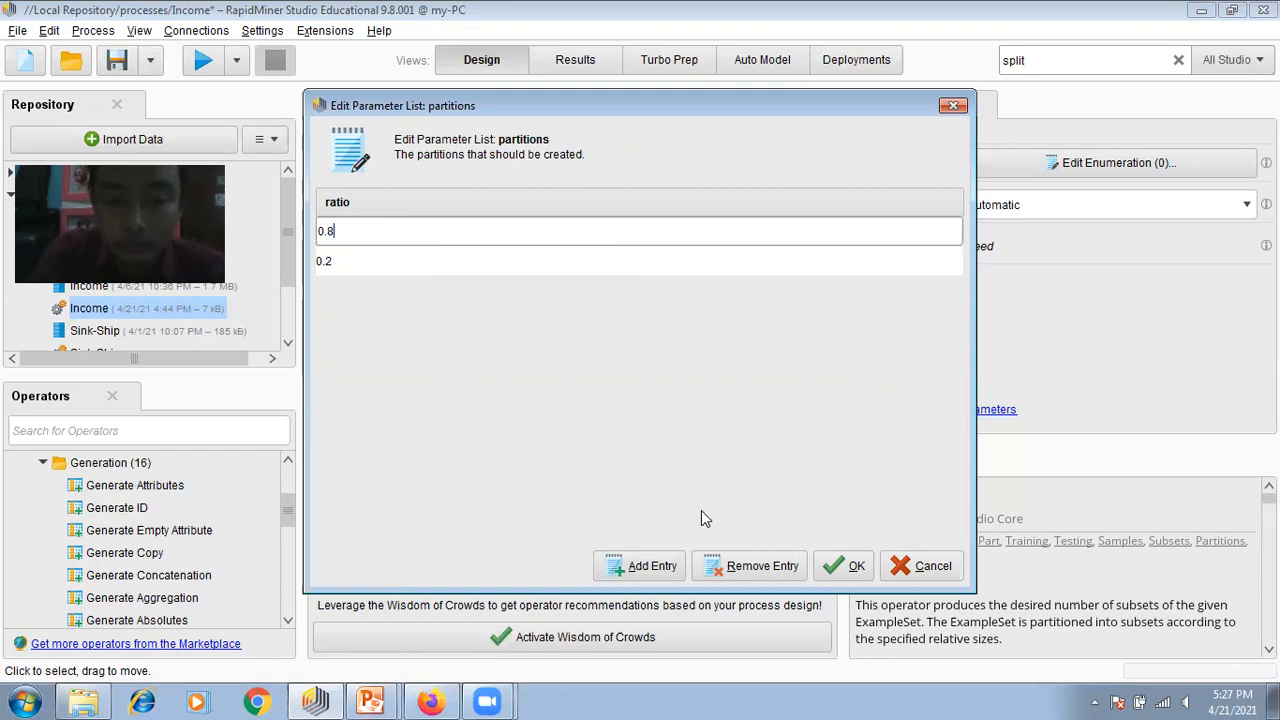
left_click(845, 566)
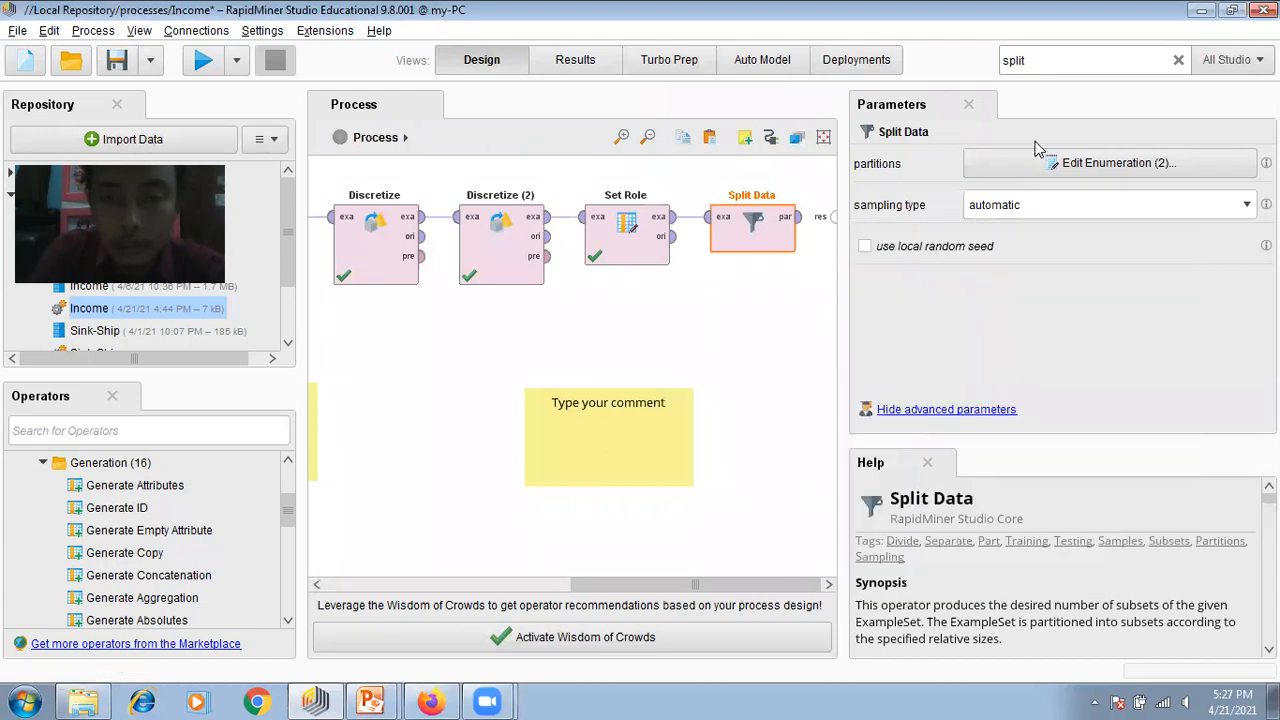
Step: Add a Store operator after Split Data and connect the first partition output to its input
left_click(1051, 62)
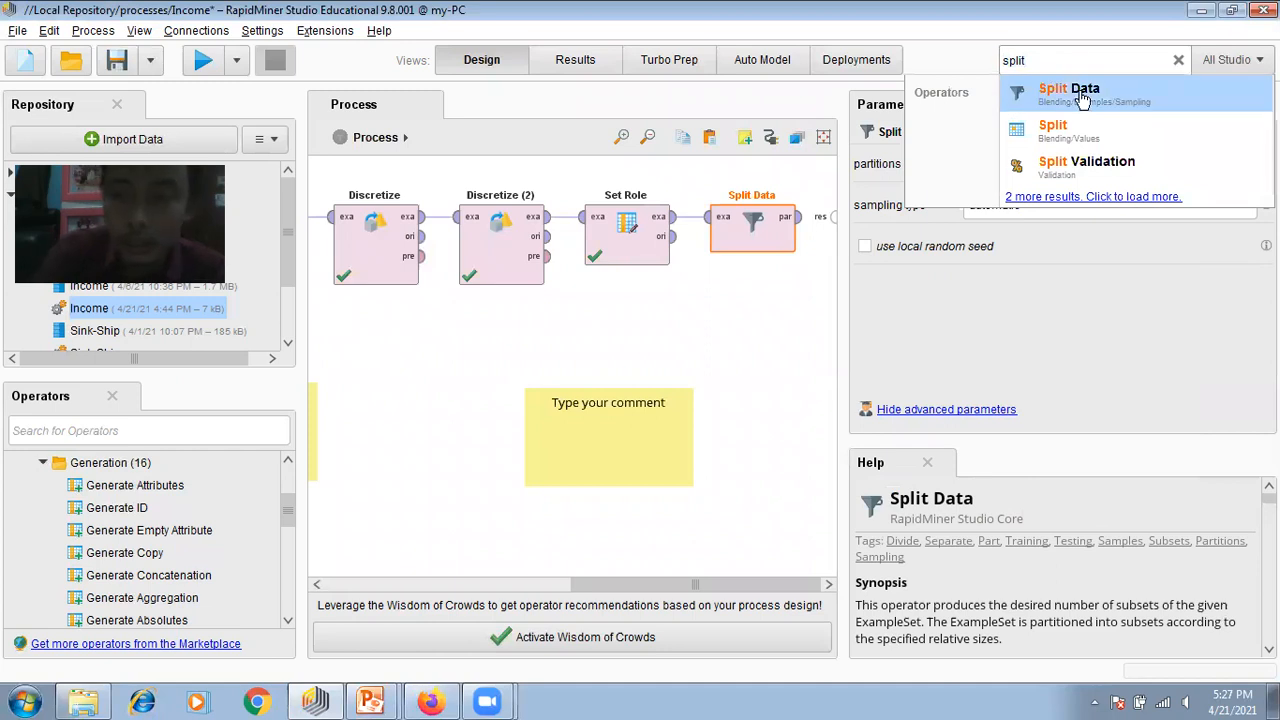
double_click(1051, 61)
key("BackSpace")
type("s")
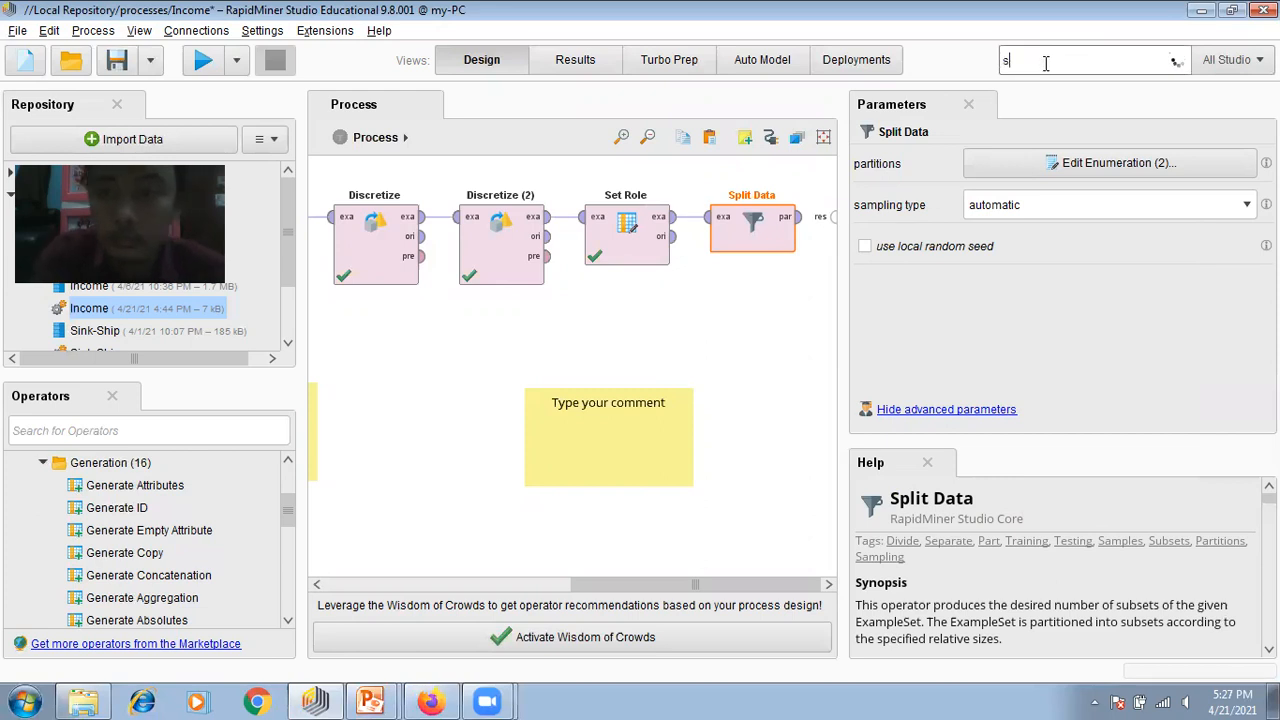
type("tore")
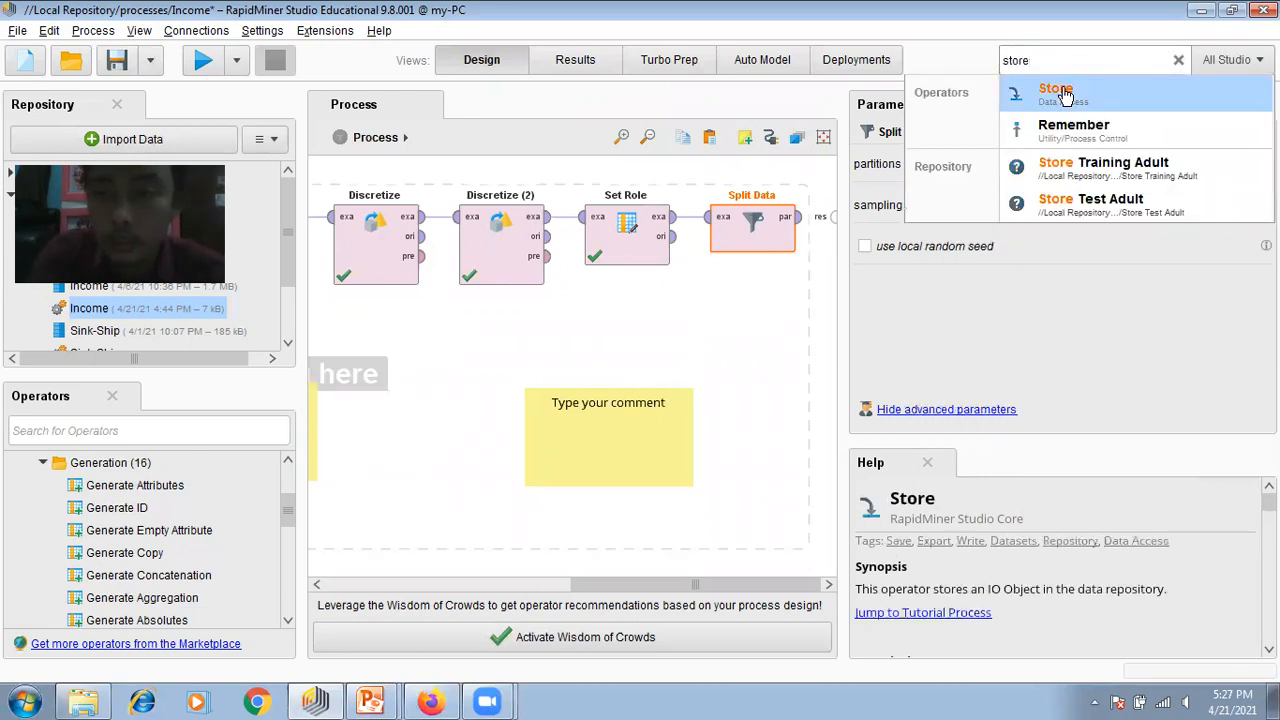
left_click_drag(1095, 101, 688, 242)
left_click(648, 216)
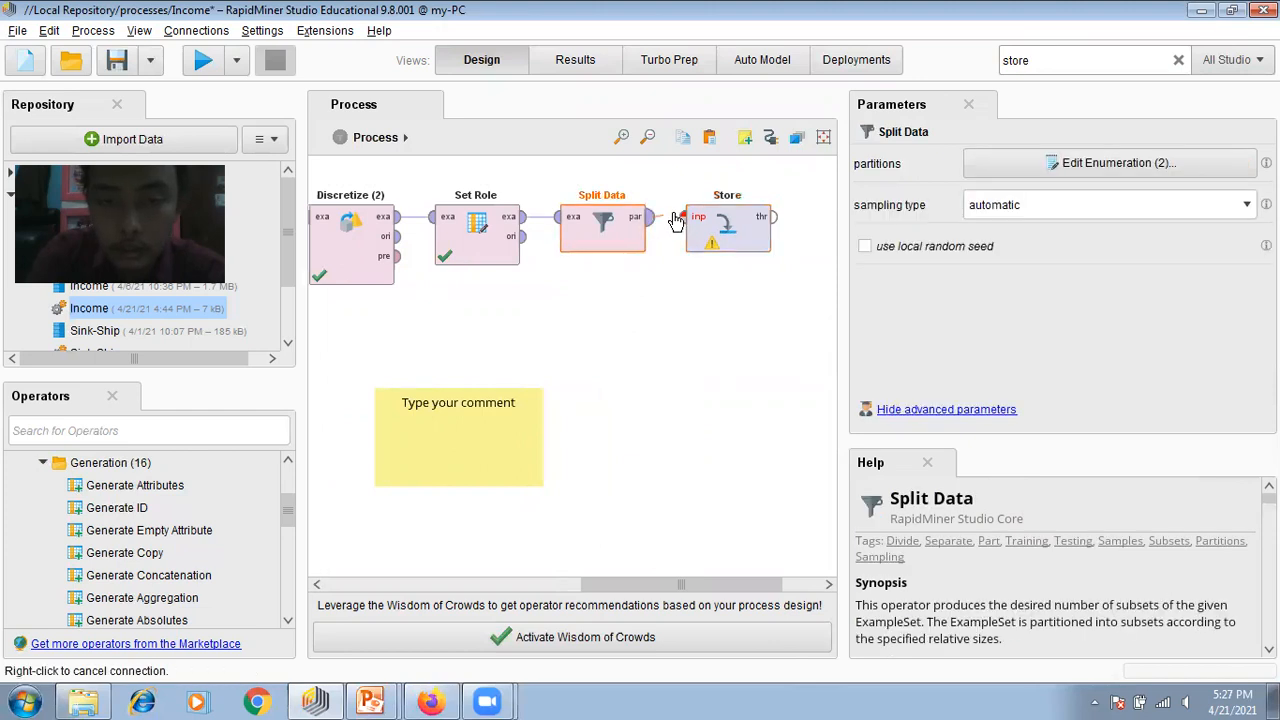
left_click(681, 218)
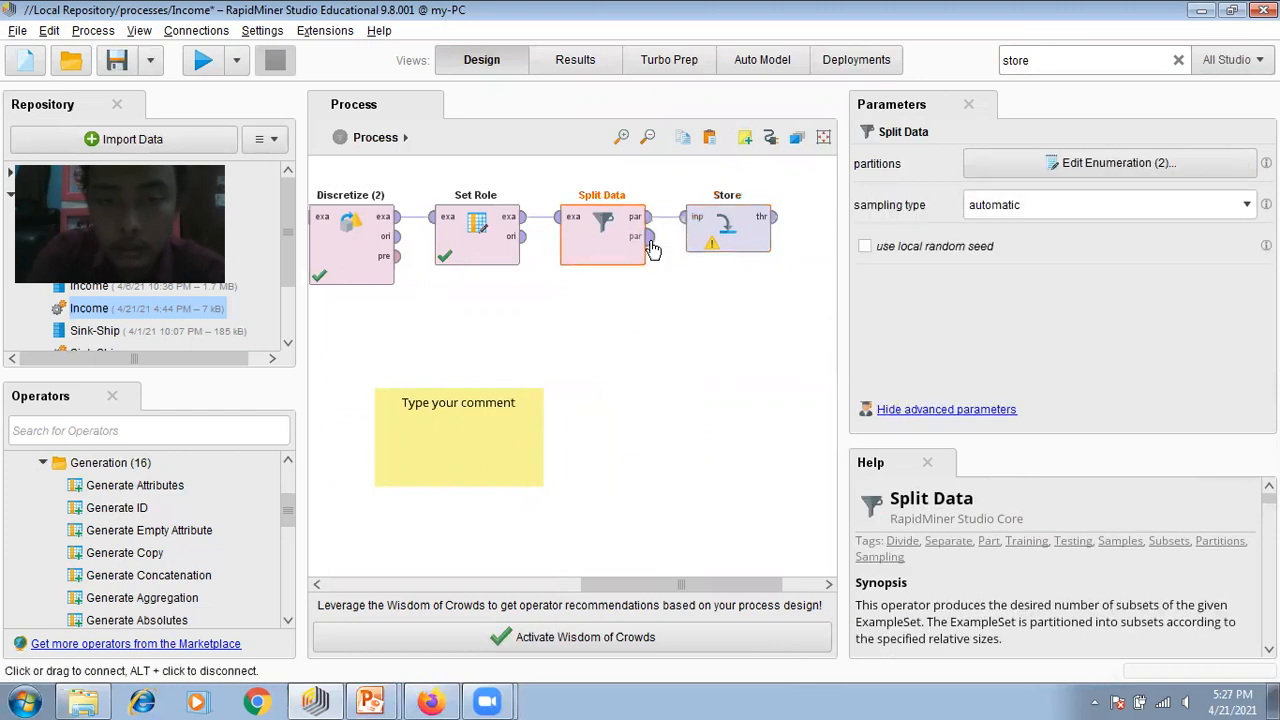
Step: Add a second Store operator below the first and connect Split Data's second partition output to it
left_click(1057, 60)
left_click_drag(1070, 98, 745, 346)
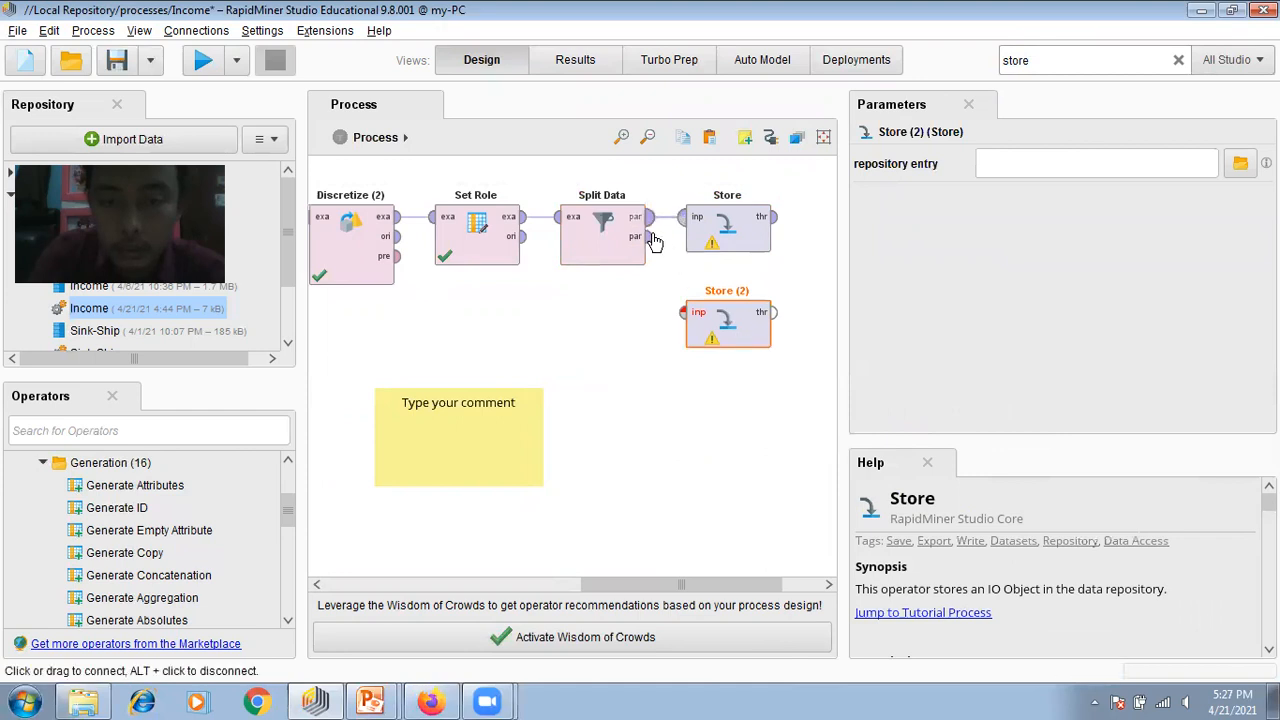
left_click_drag(648, 236, 683, 312)
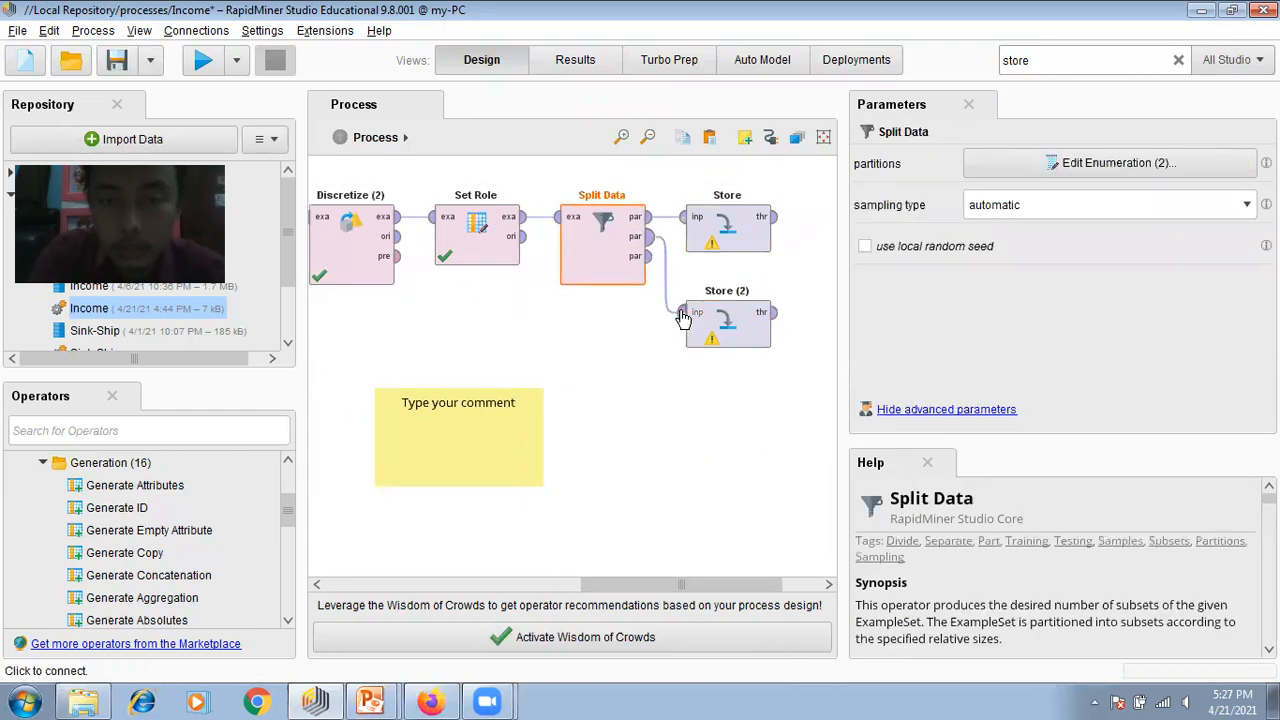
left_click(650, 428)
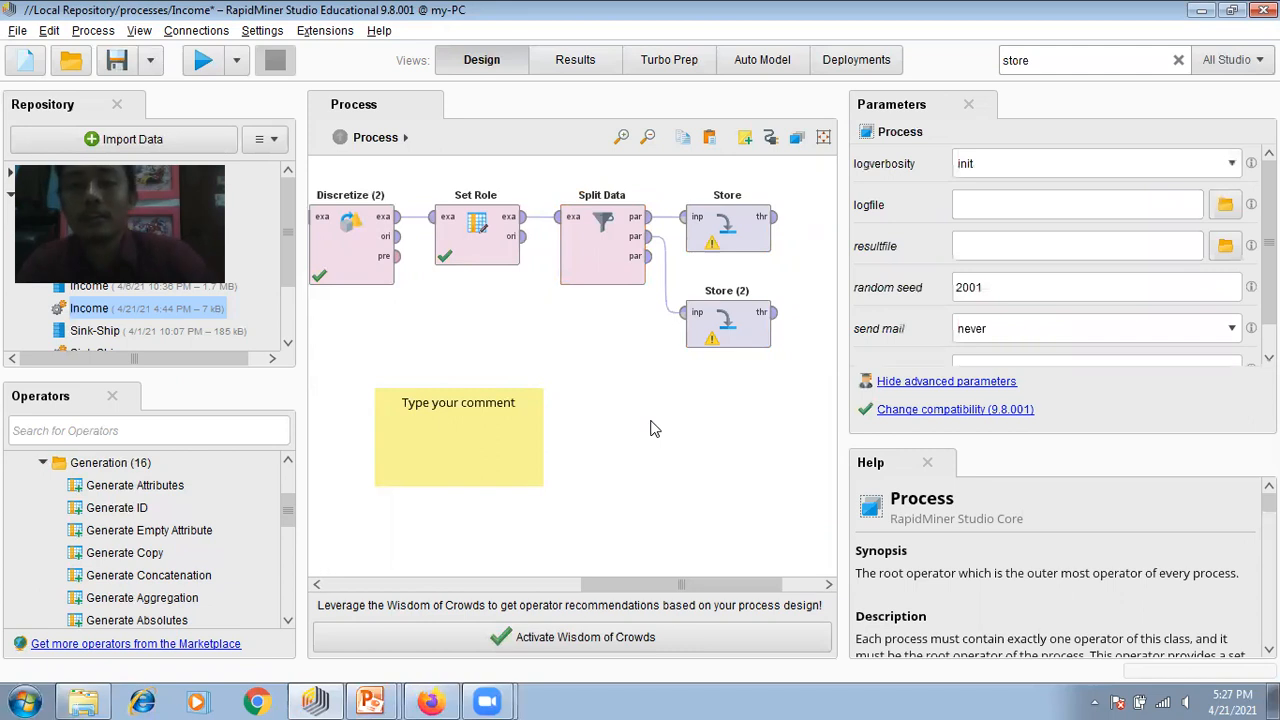
Step: Set the first Store operator's repository entry to "training set income" in the Local Repository's data folder
left_click(727, 234)
left_click(1049, 163)
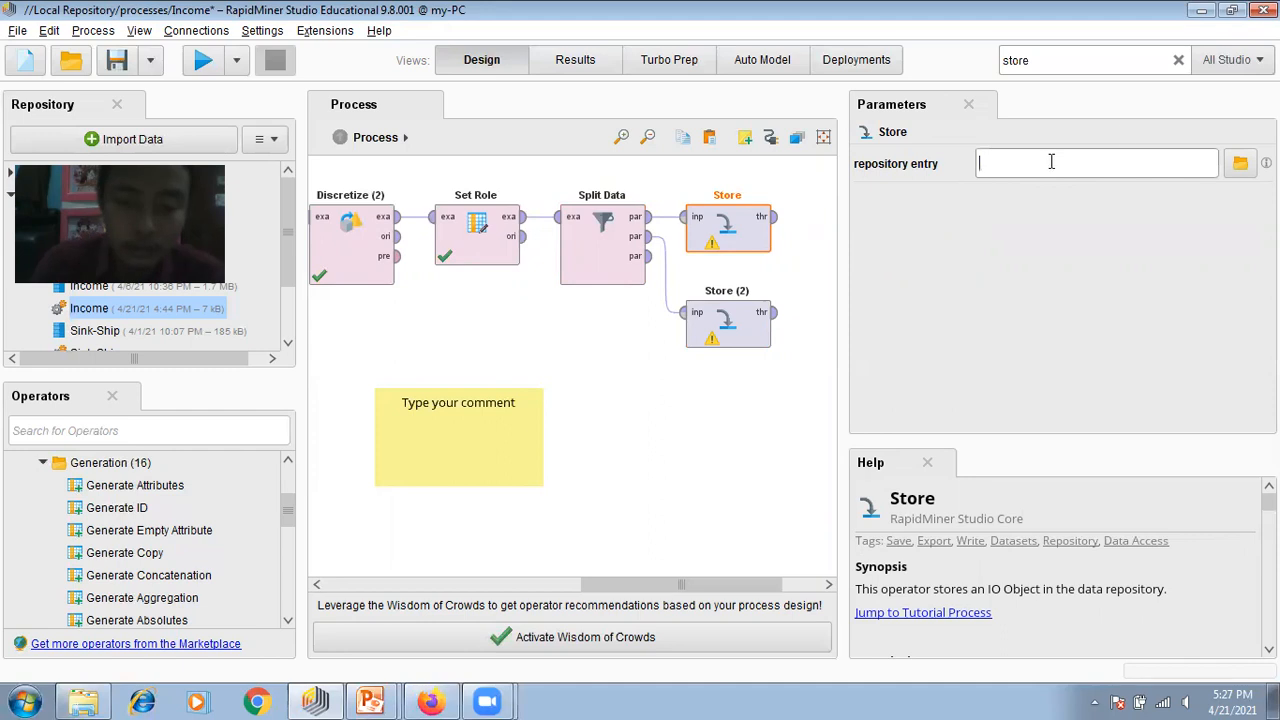
left_click(1240, 166)
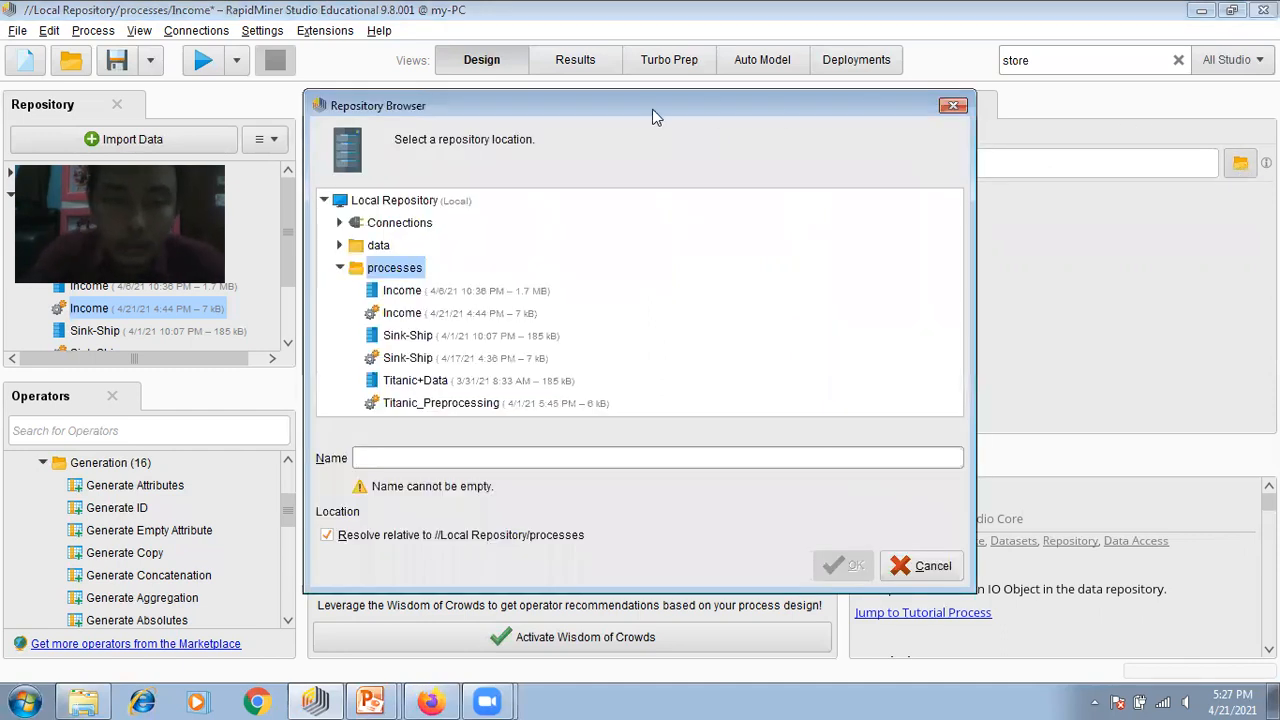
left_click(340, 252)
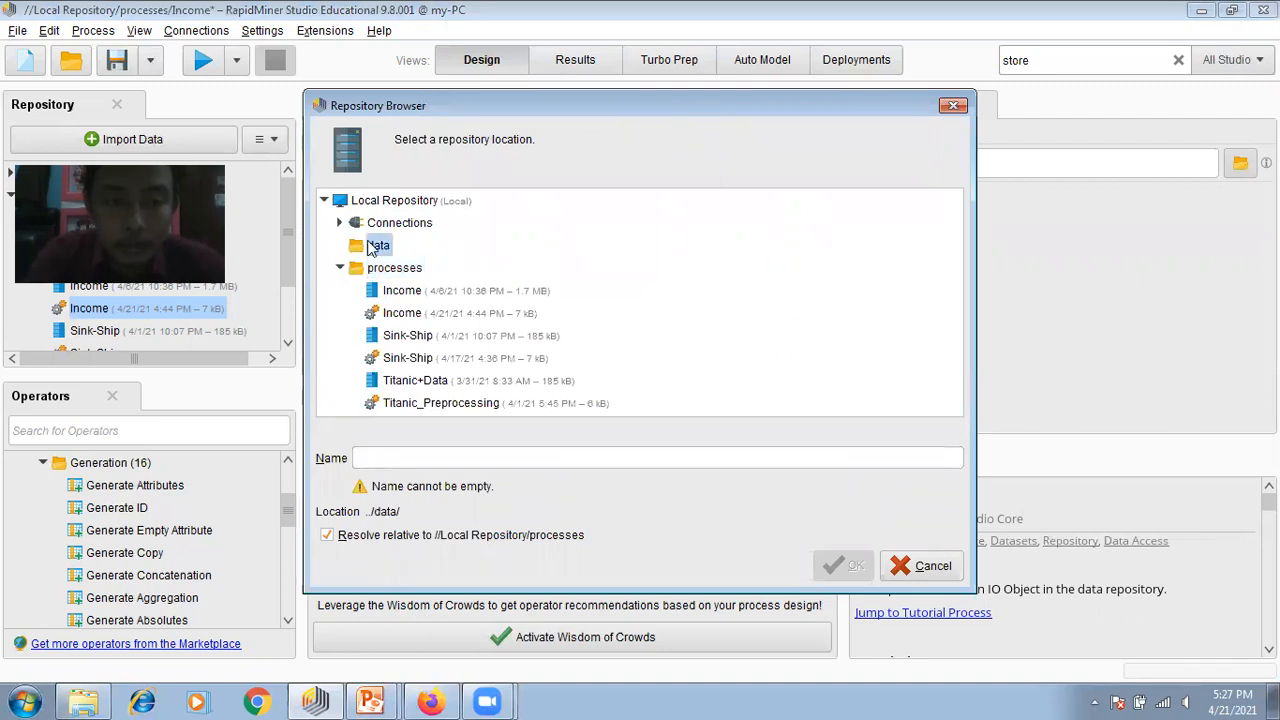
left_click(399, 455)
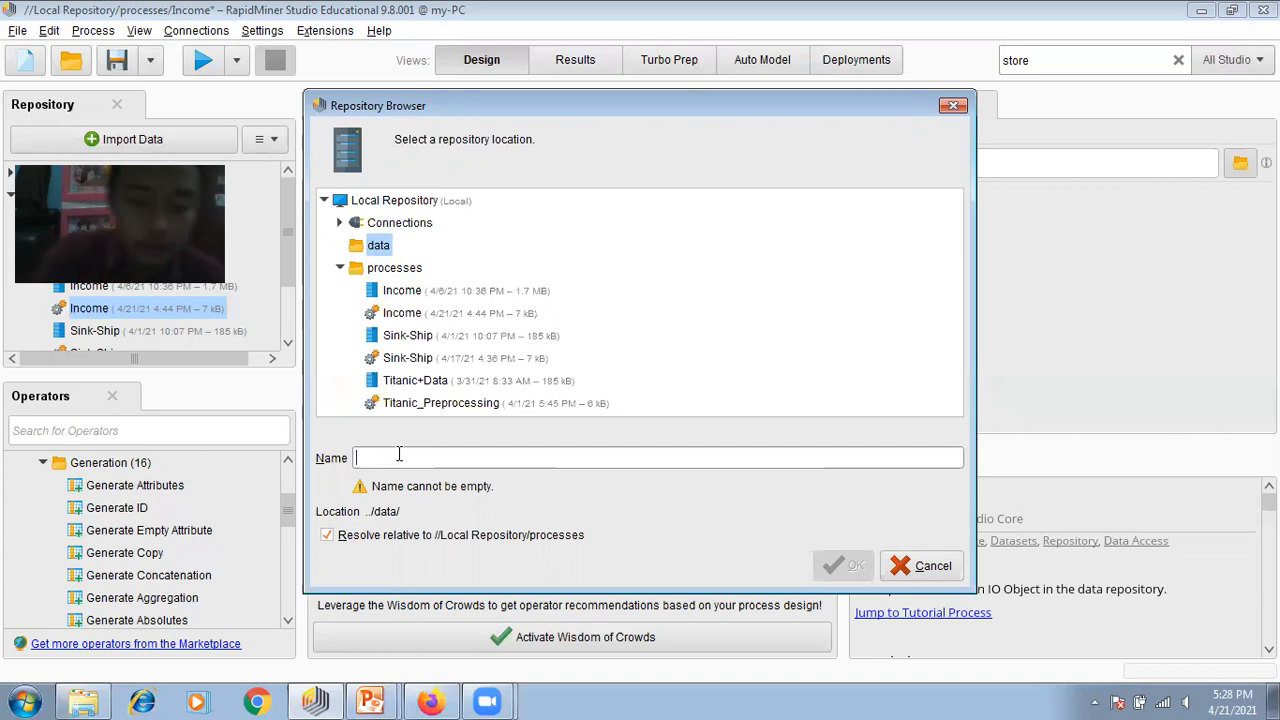
type("training set")
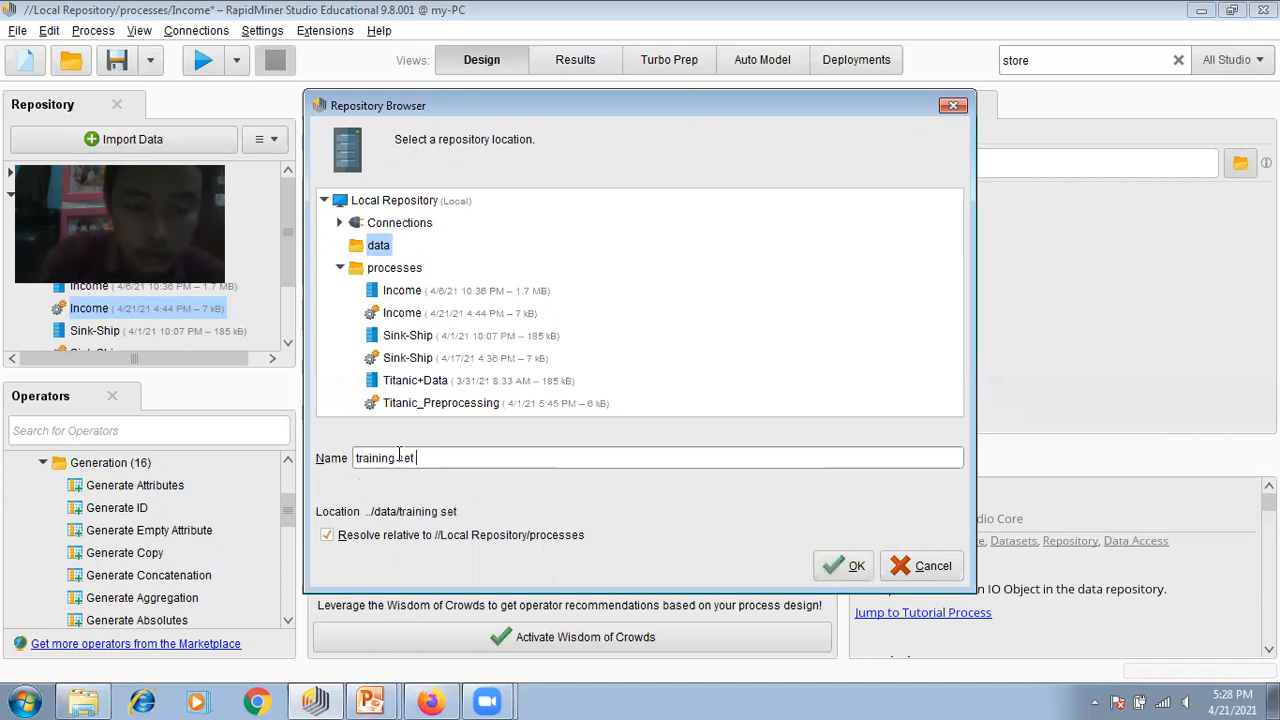
type("ome")
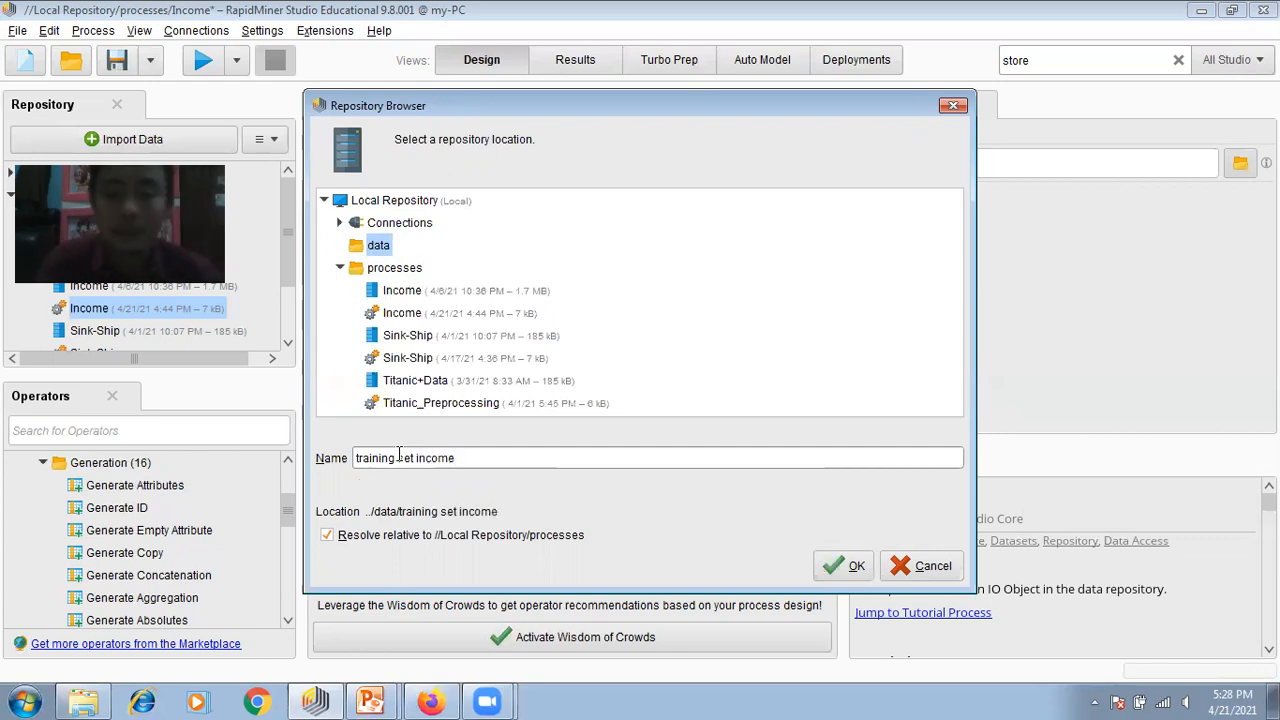
left_click(836, 570)
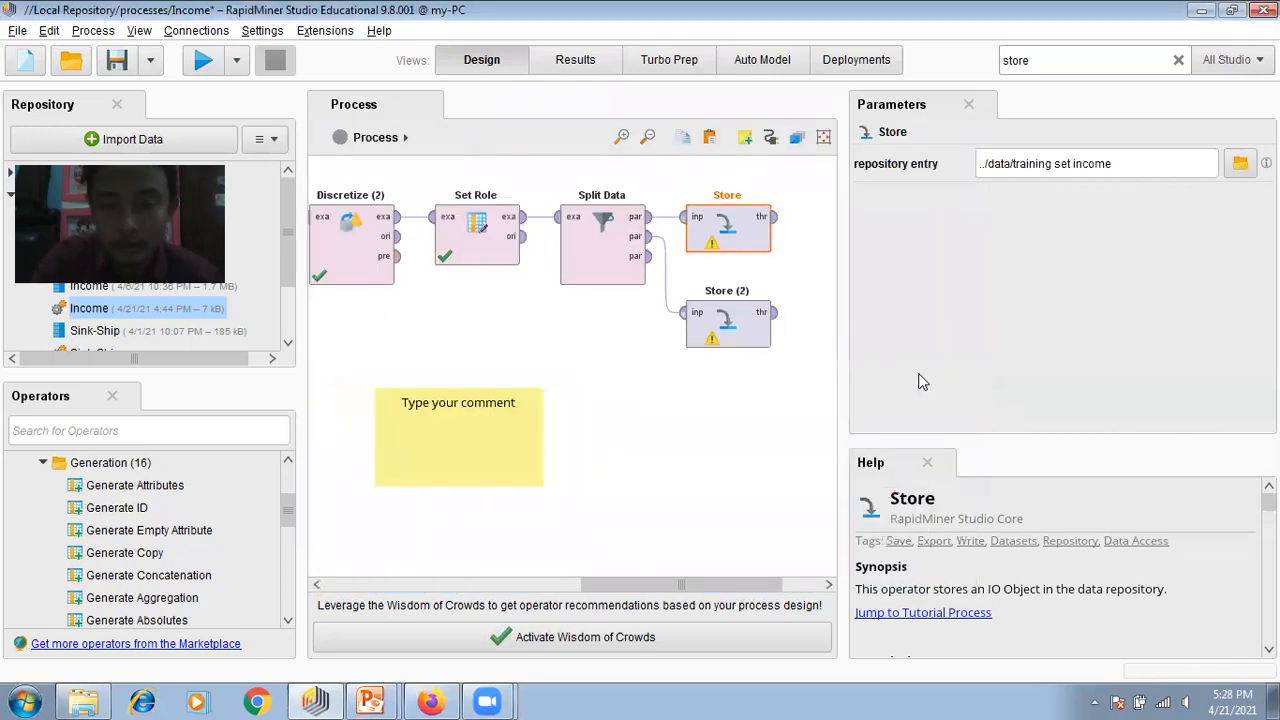
Step: Set the second Store operator's repository entry to "test set income" in the Local Repository's data folder
left_click(718, 336)
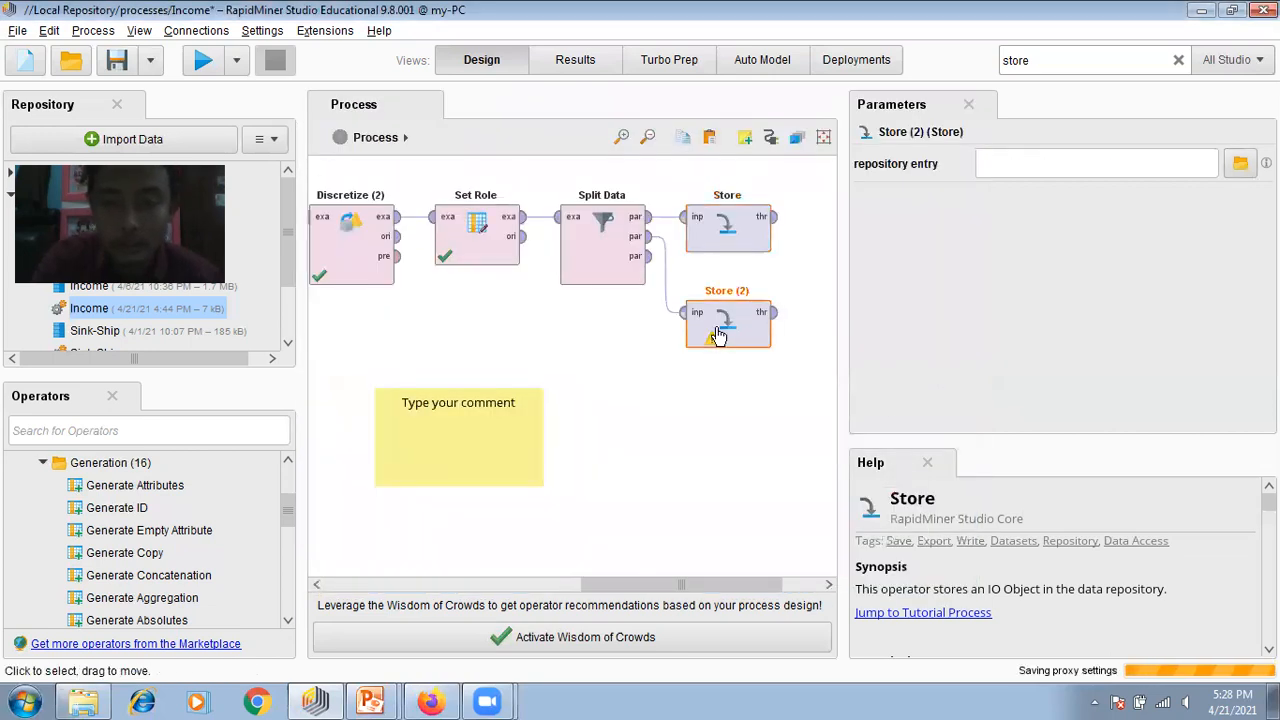
left_click(1240, 163)
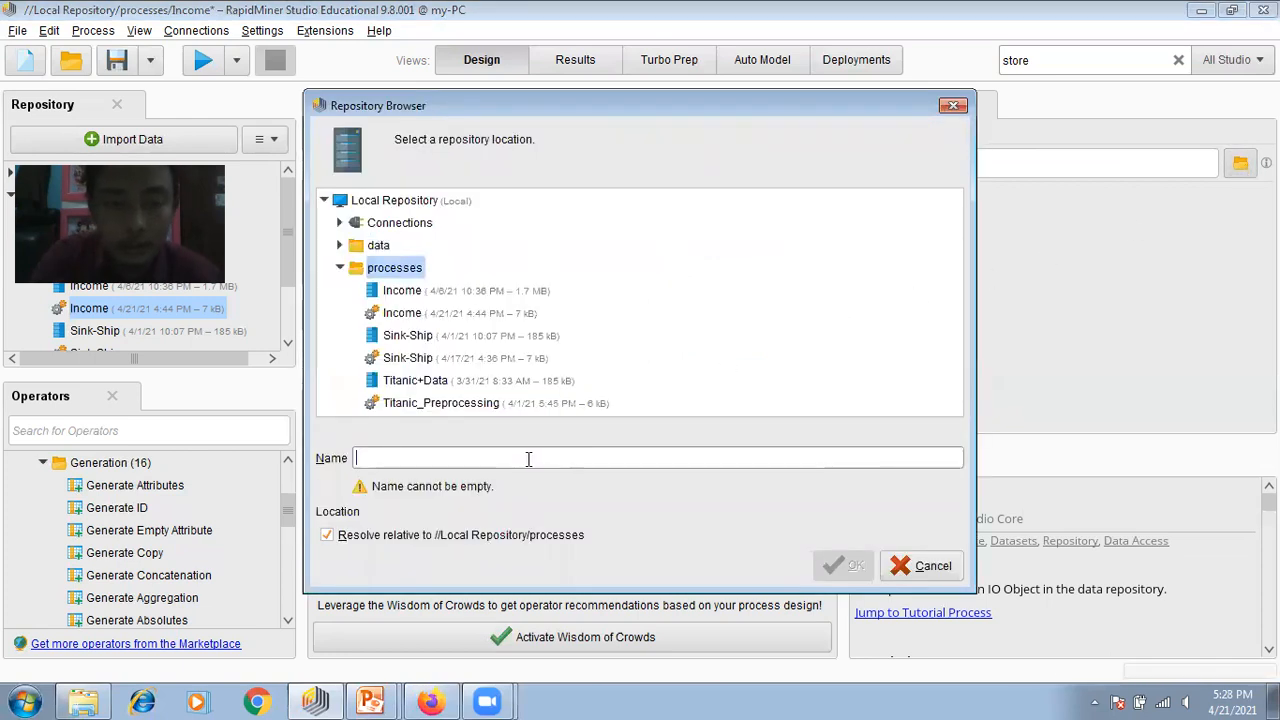
type("test ")
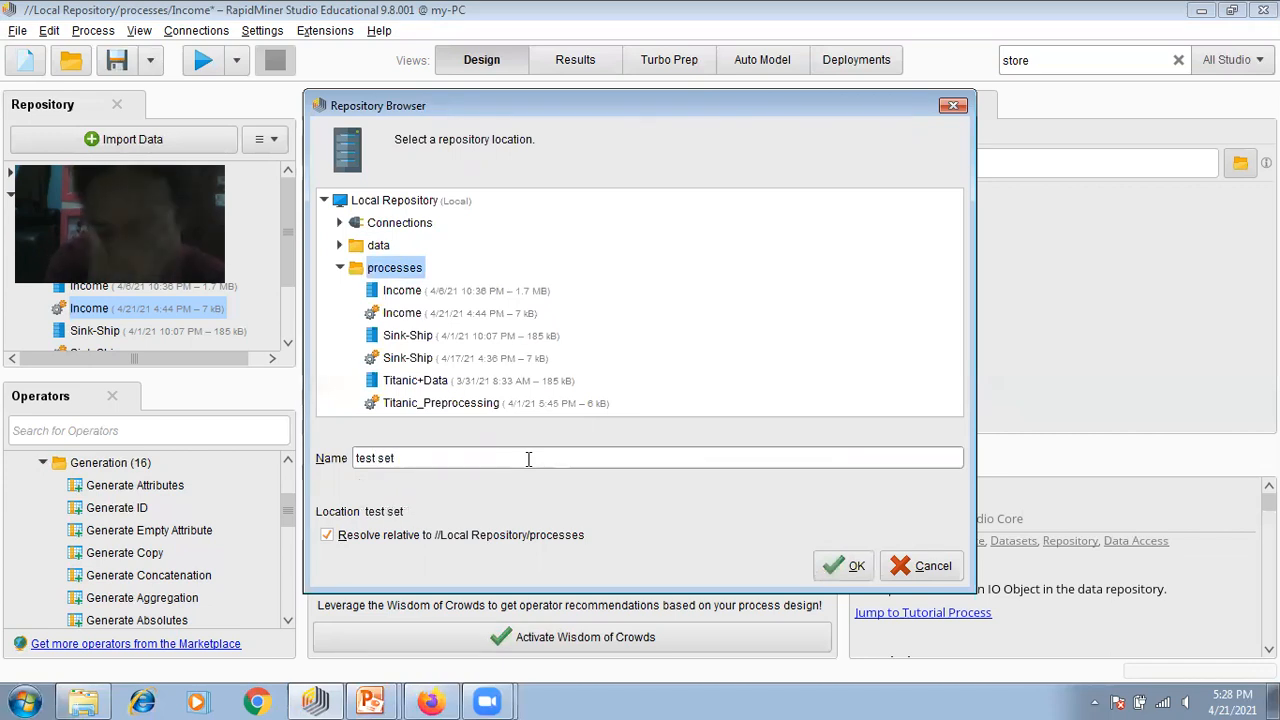
type("set income")
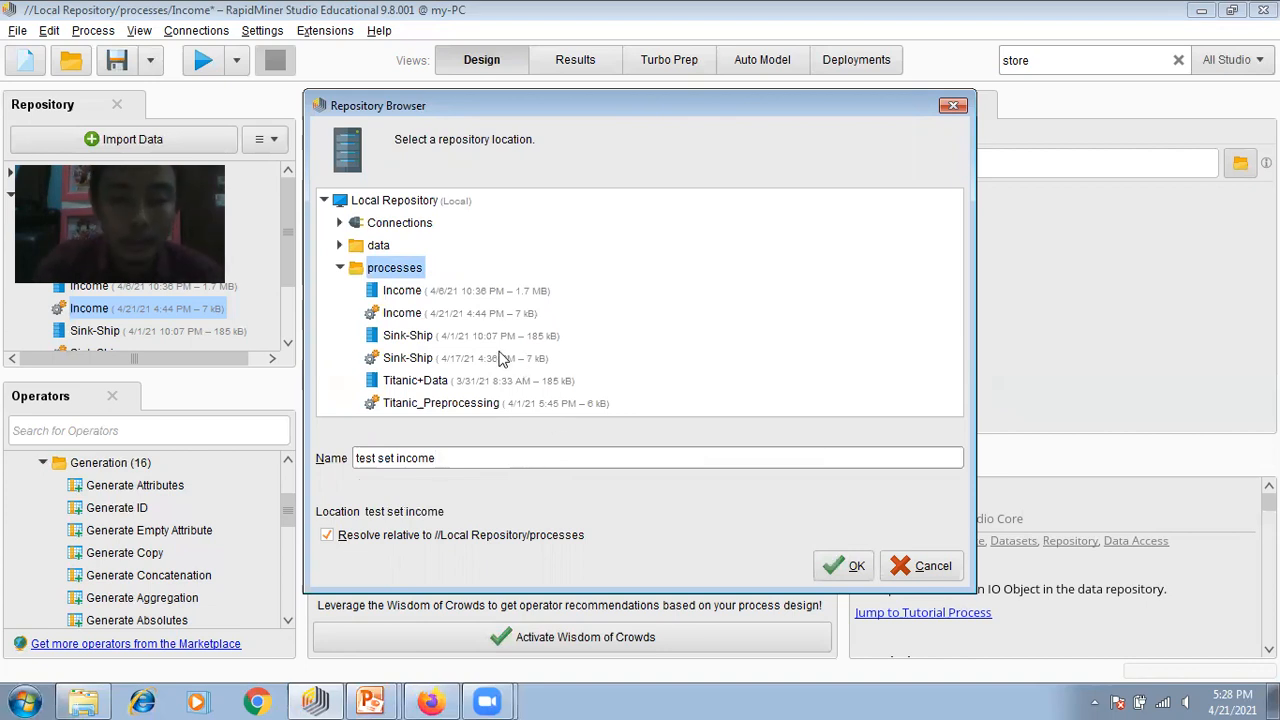
left_click(343, 247)
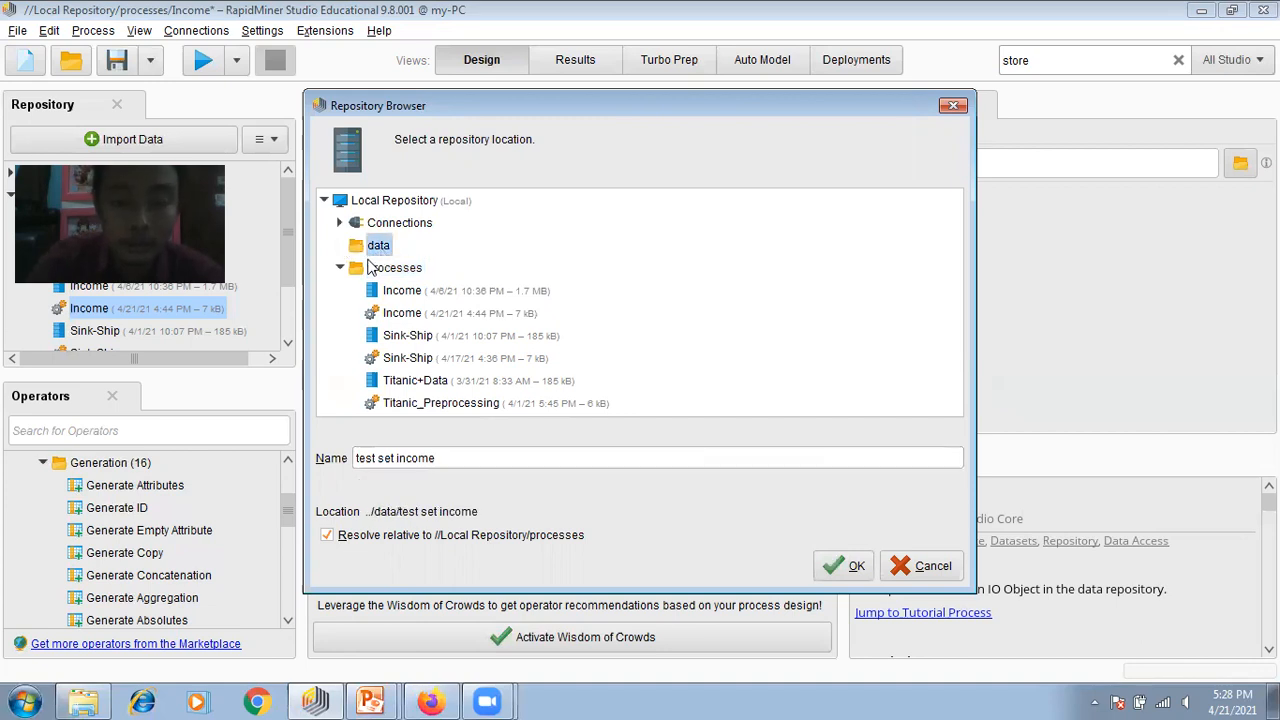
left_click(853, 566)
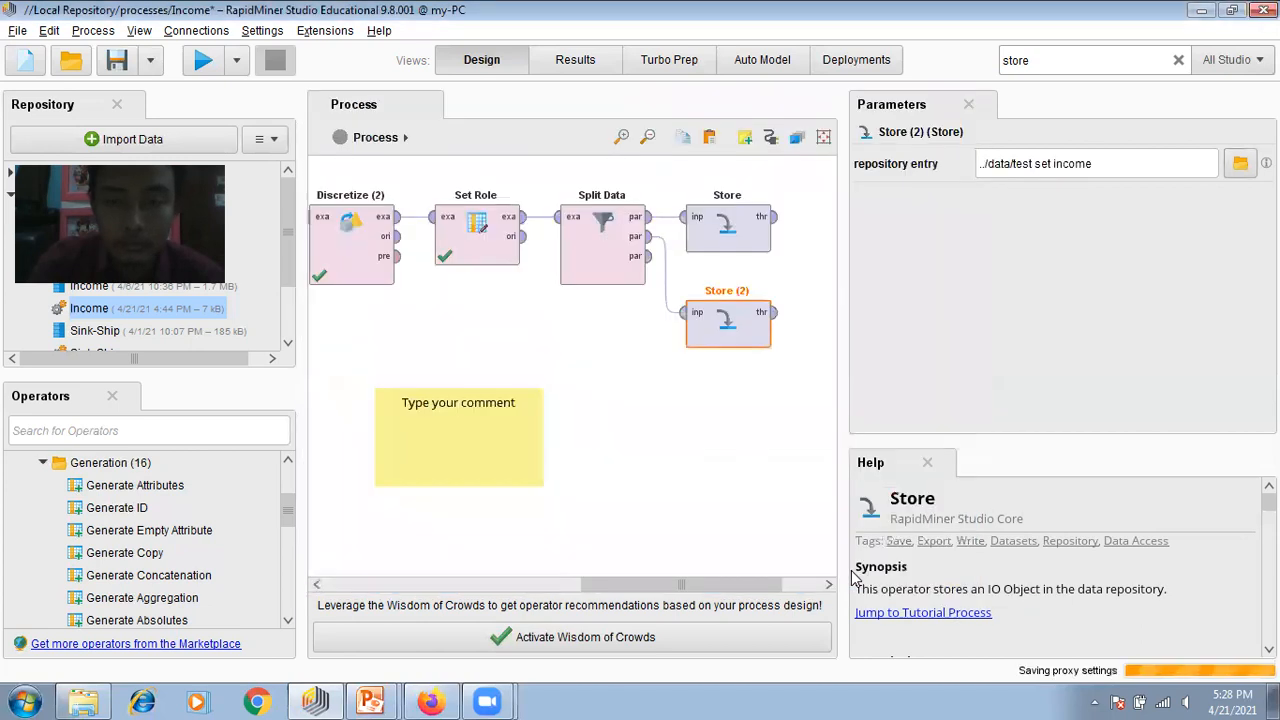
Step: Run the Income process to store both partitions in the repository
left_click_drag(733, 577, 525, 582)
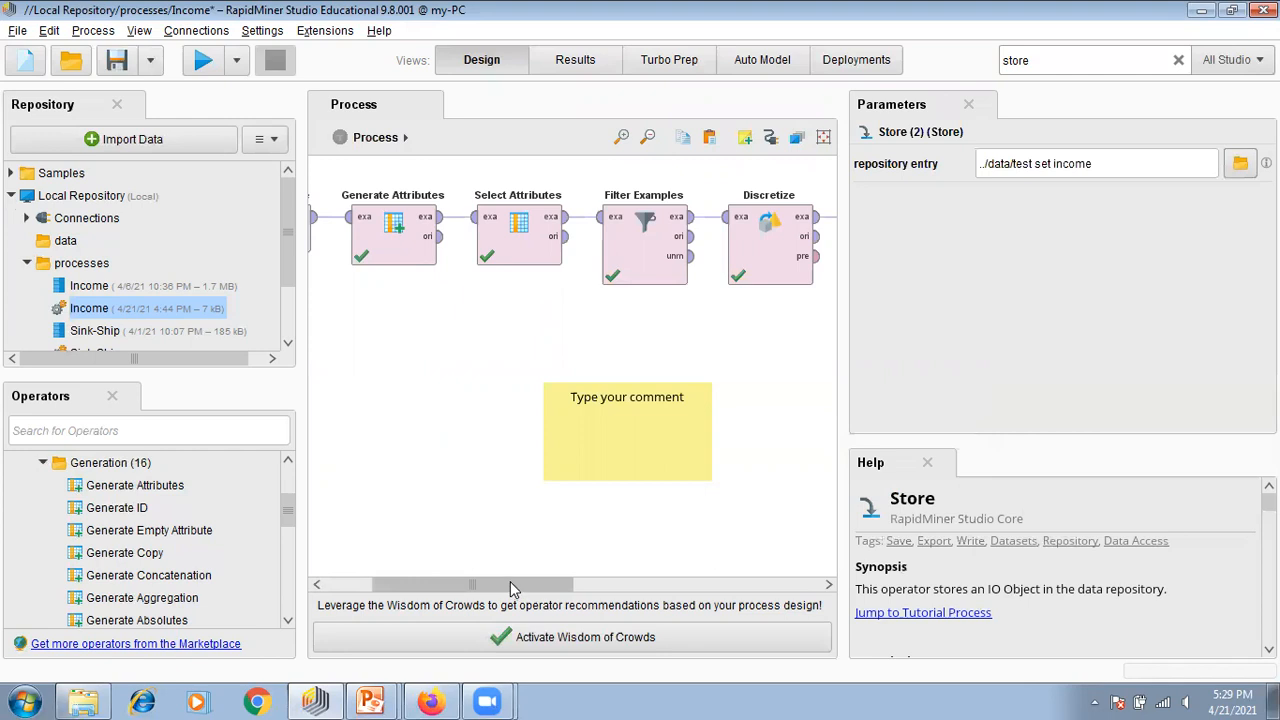
left_click_drag(514, 584, 466, 584)
left_click(203, 61)
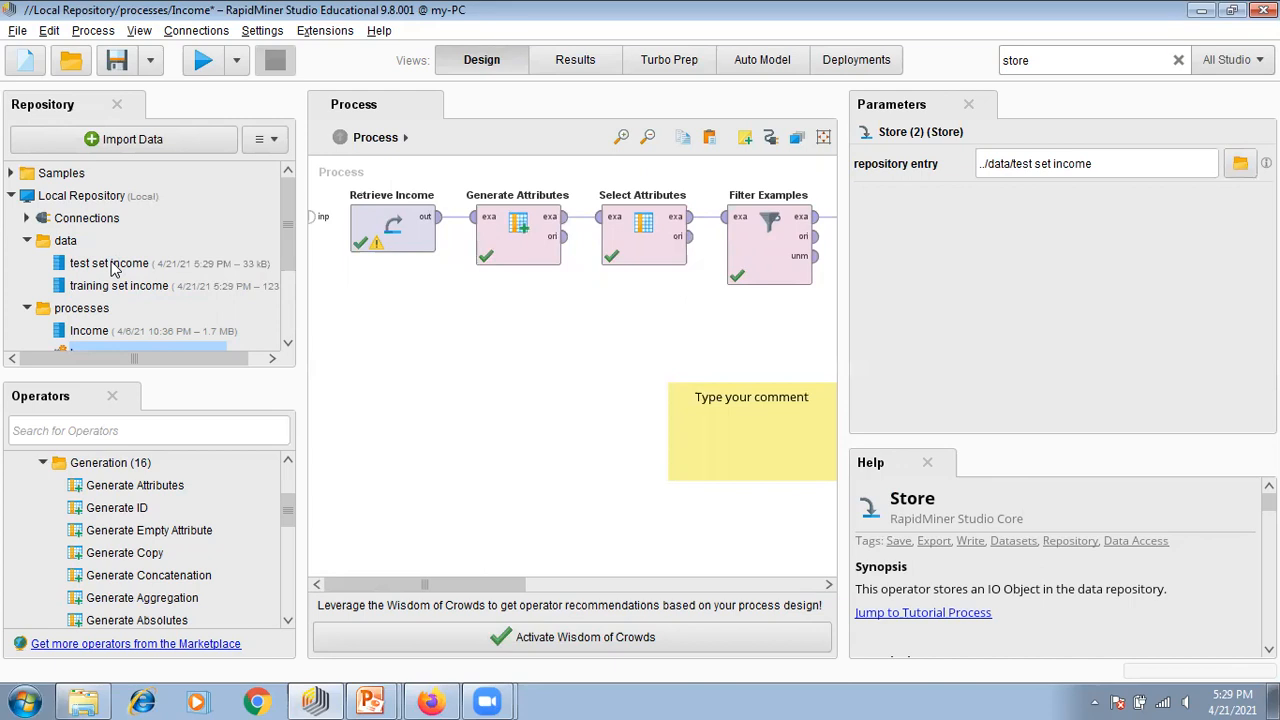
Step: Switch to the PowerPoint presentation "M_12_Proses dan Kualitas Klasifikasi" and advance its slide show to the second slide
left_click(372, 700)
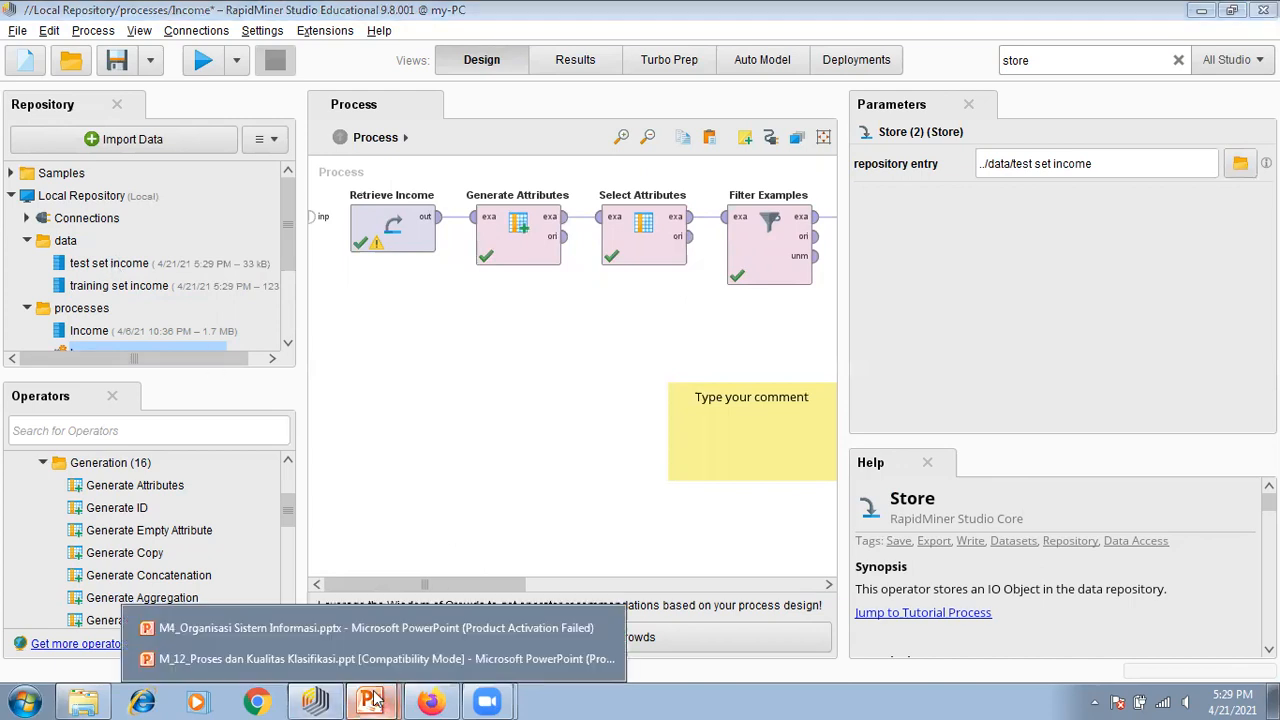
left_click(370, 664)
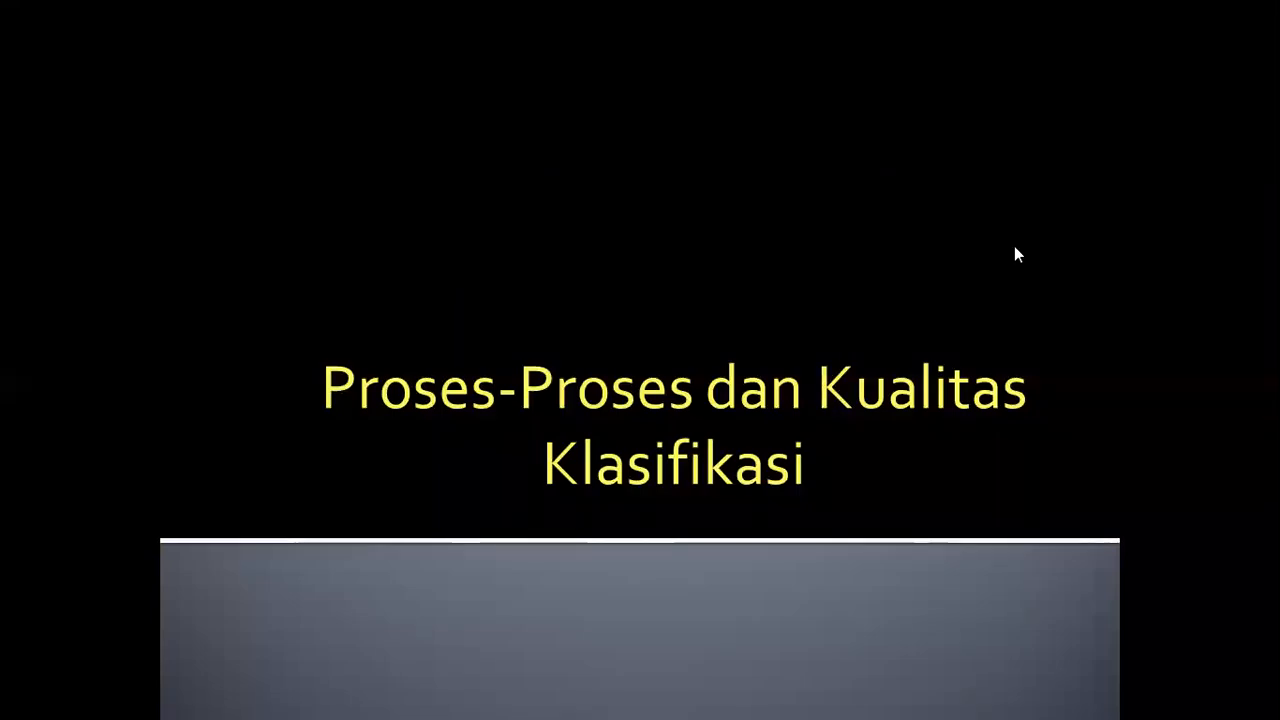
left_click(1004, 358)
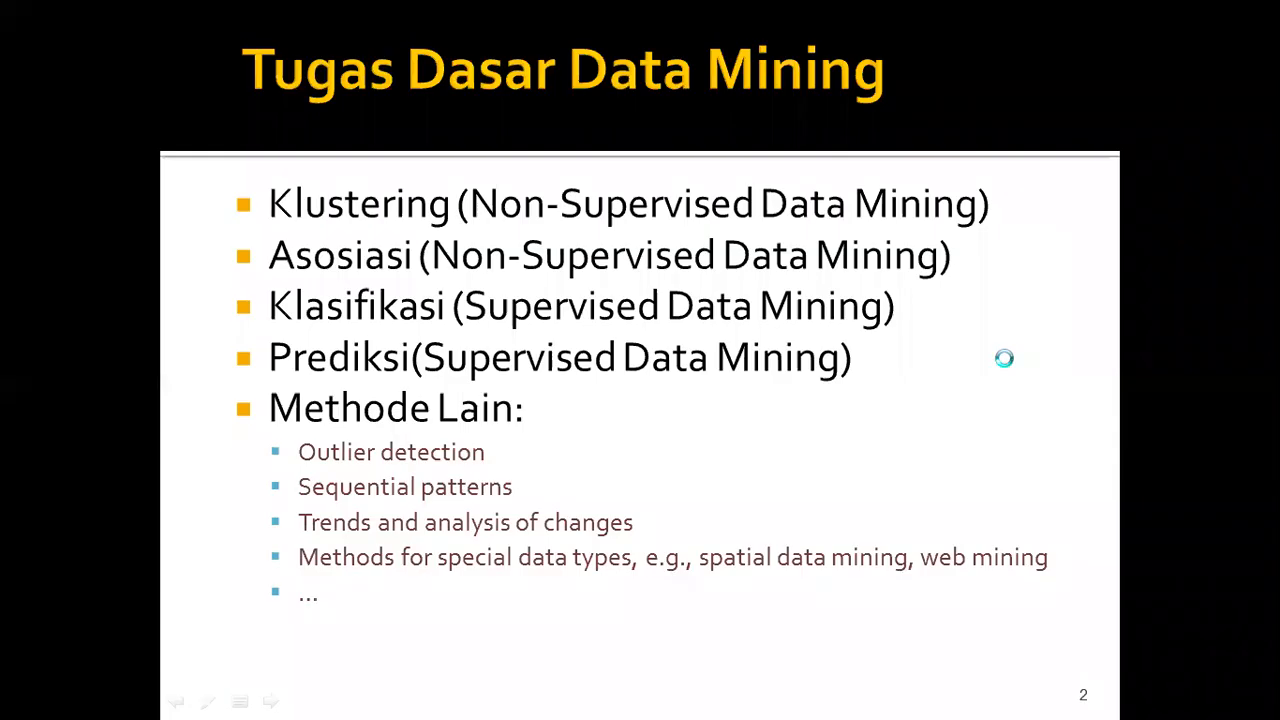
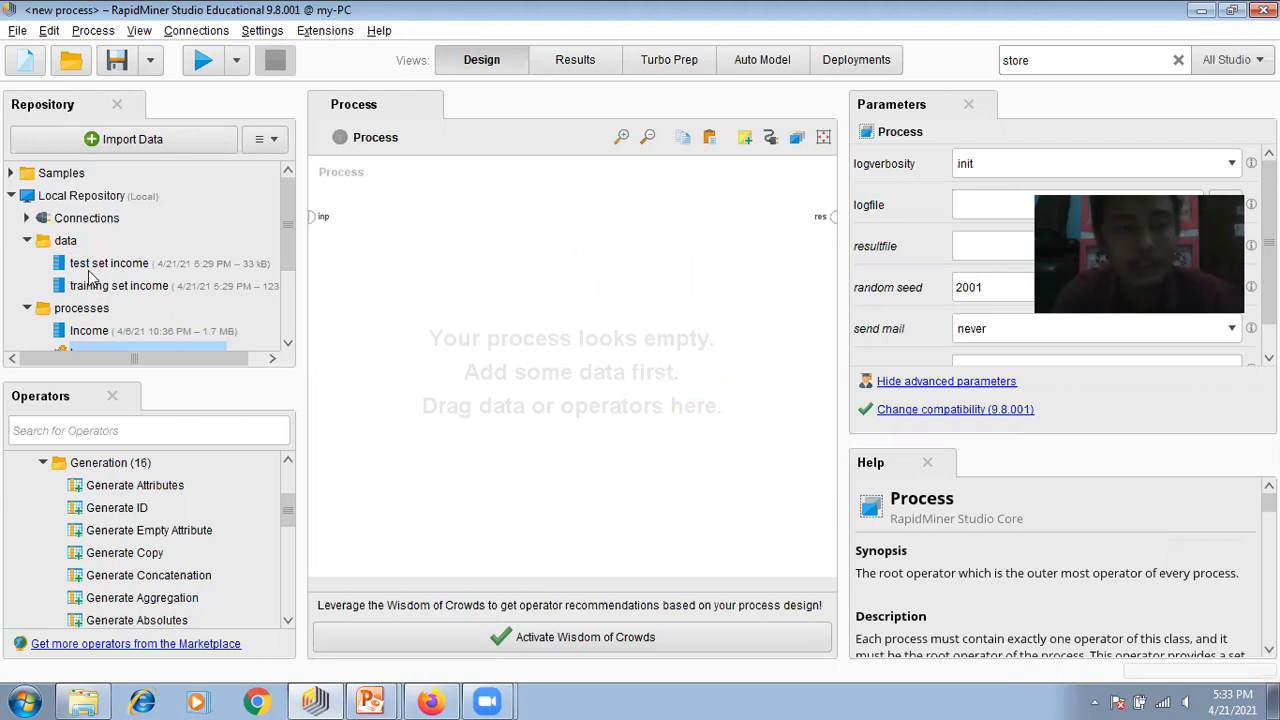
Step: Add the stored "training set income" data to the empty new process
left_click_drag(100, 288, 392, 232)
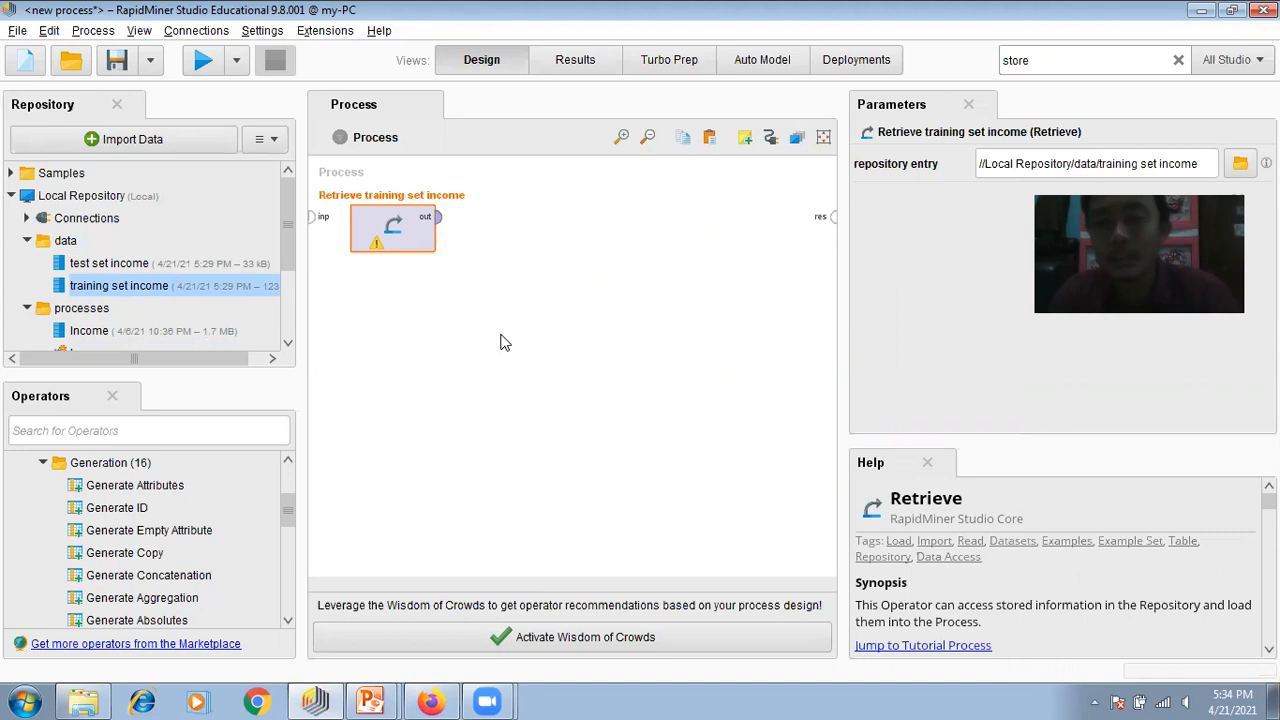
left_click(1035, 61)
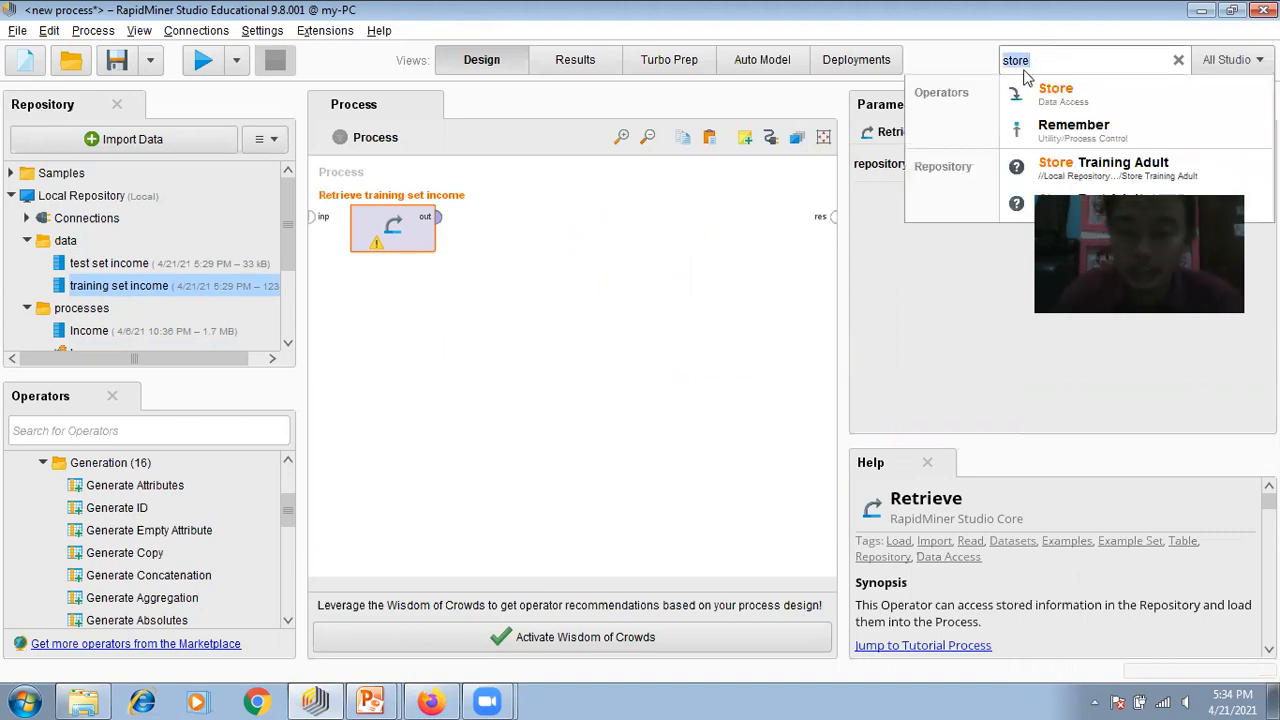
key("BackSpace")
type("tree")
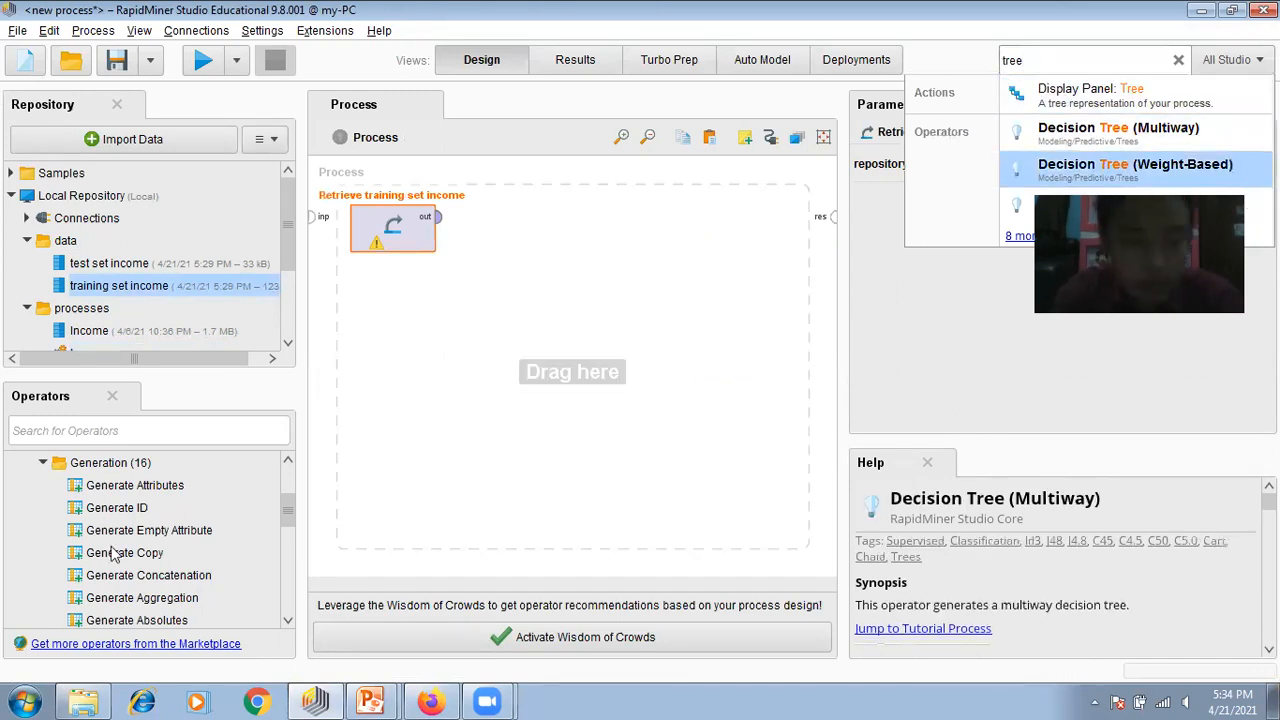
left_click(700, 380)
Step: Add a Decision Tree operator from the predictive tree models beside the Retrieve operator
left_click_drag(287, 512, 284, 612)
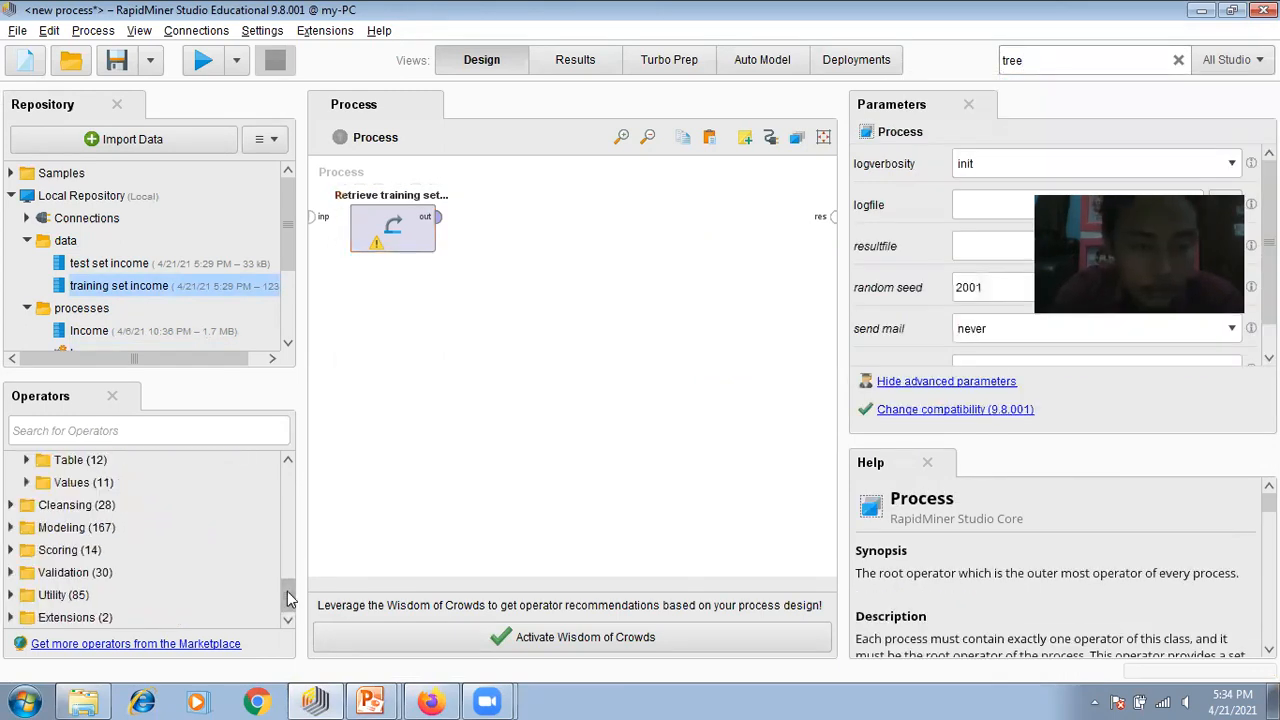
left_click(12, 528)
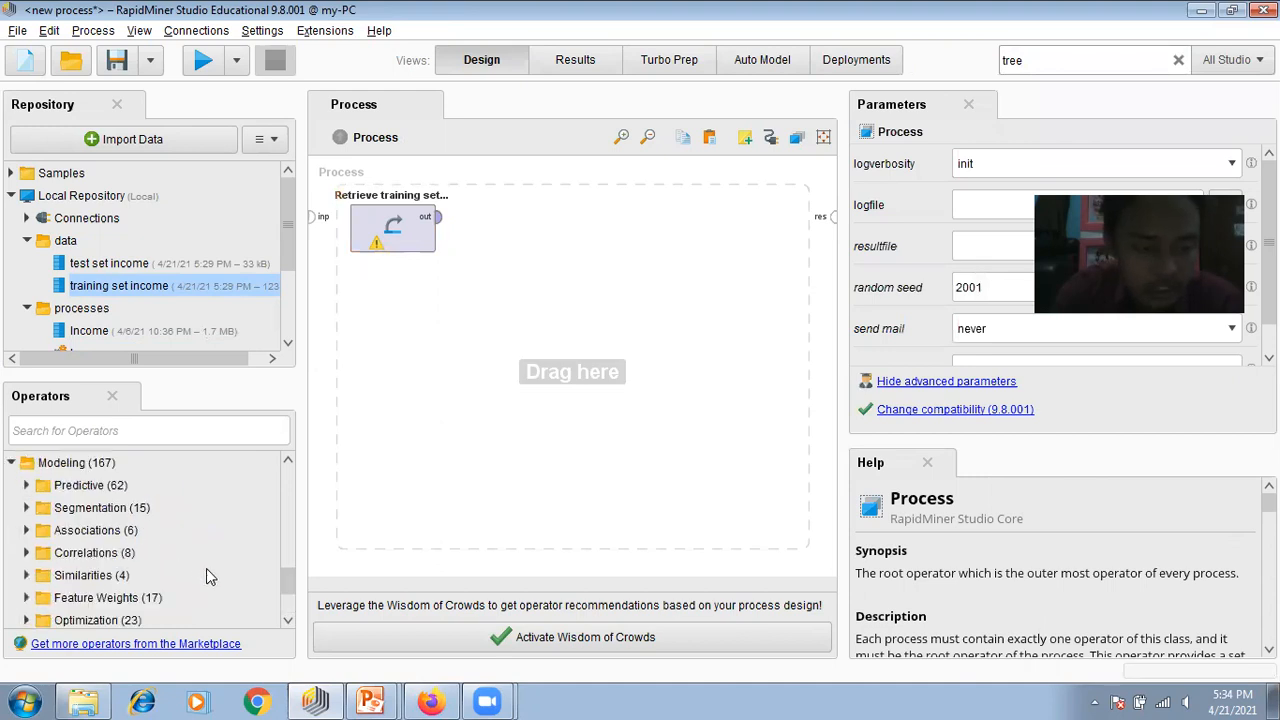
left_click(26, 486)
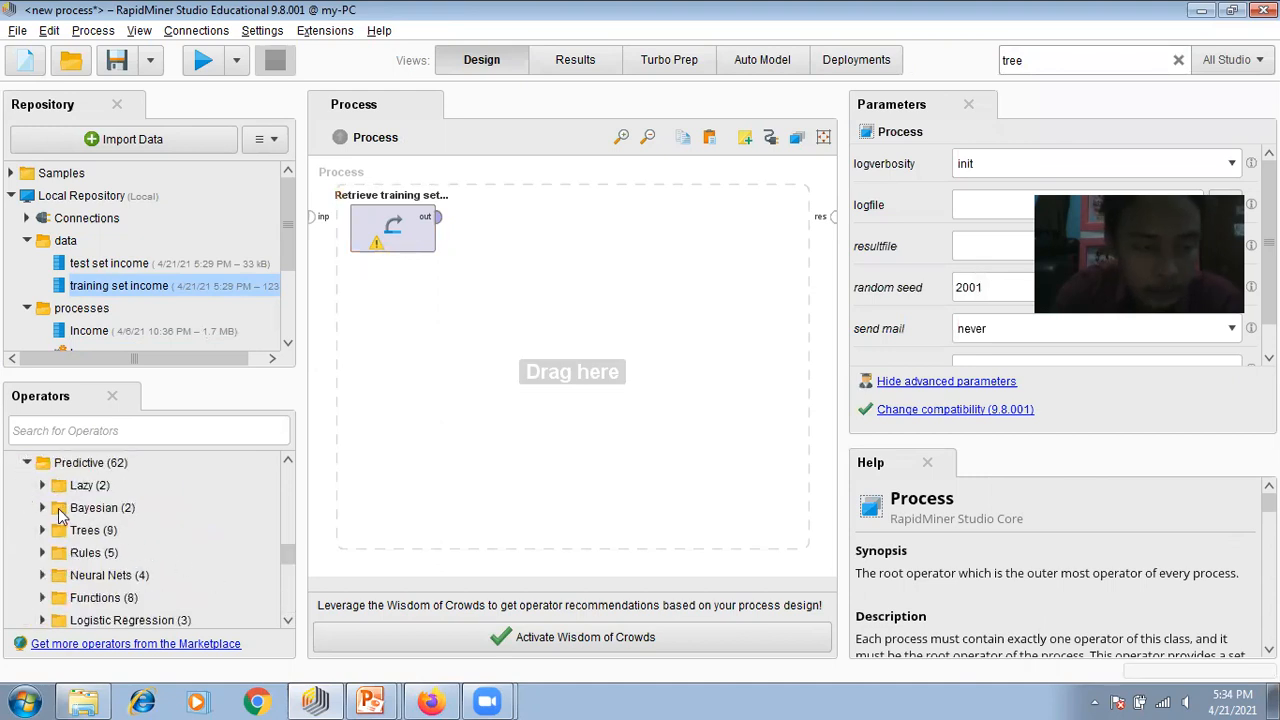
left_click(42, 530)
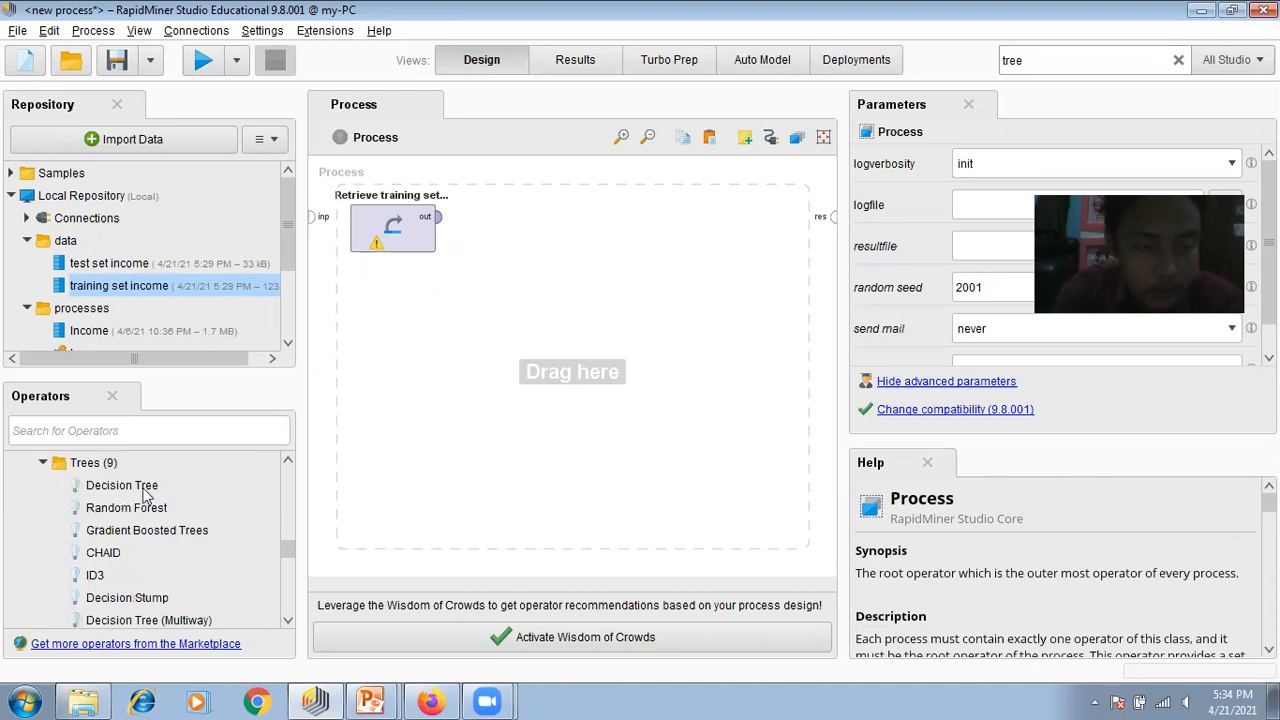
left_click_drag(147, 487, 530, 228)
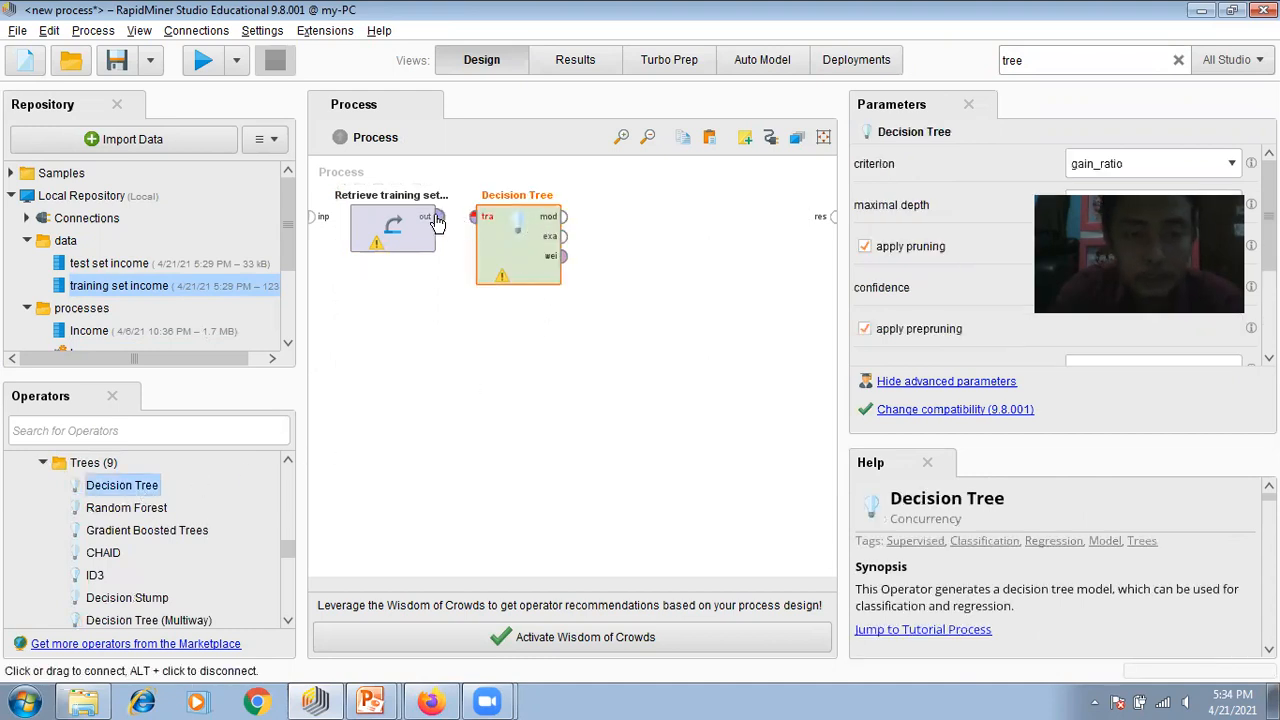
Step: Wire the training data into the Decision Tree and its model output to the process result, and run the process
left_click_drag(440, 217, 474, 218)
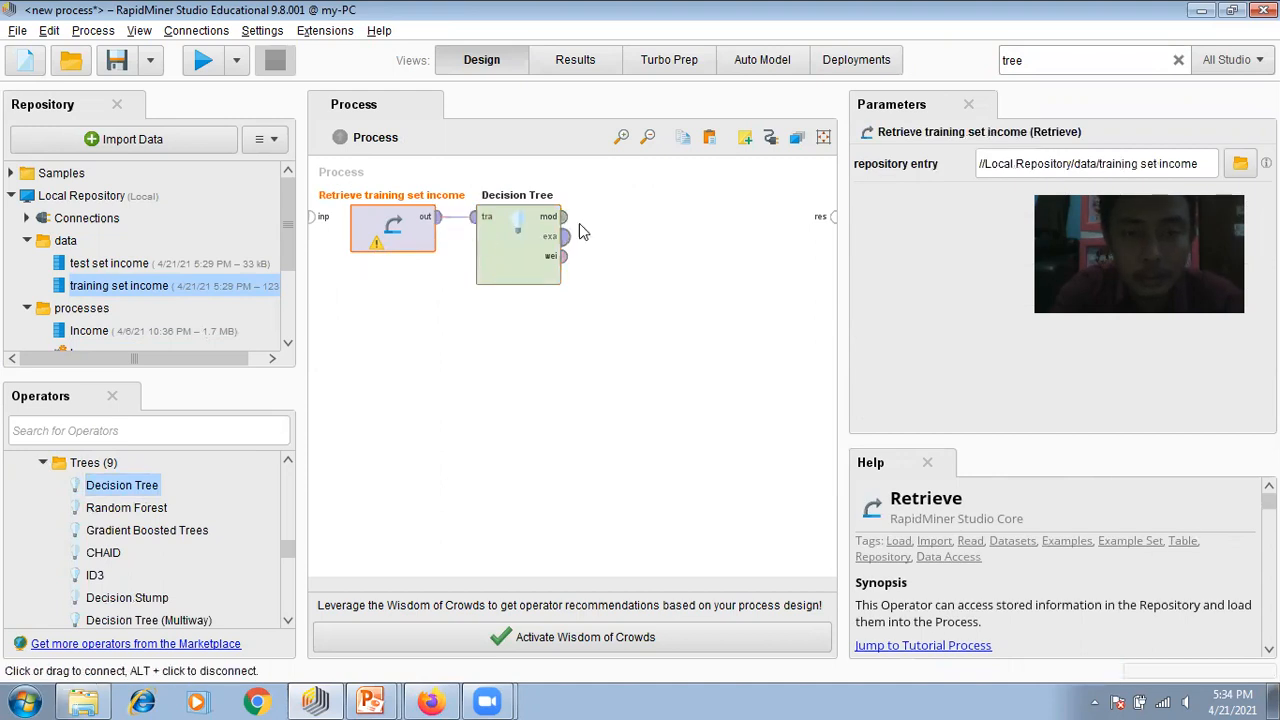
left_click_drag(563, 225, 829, 226)
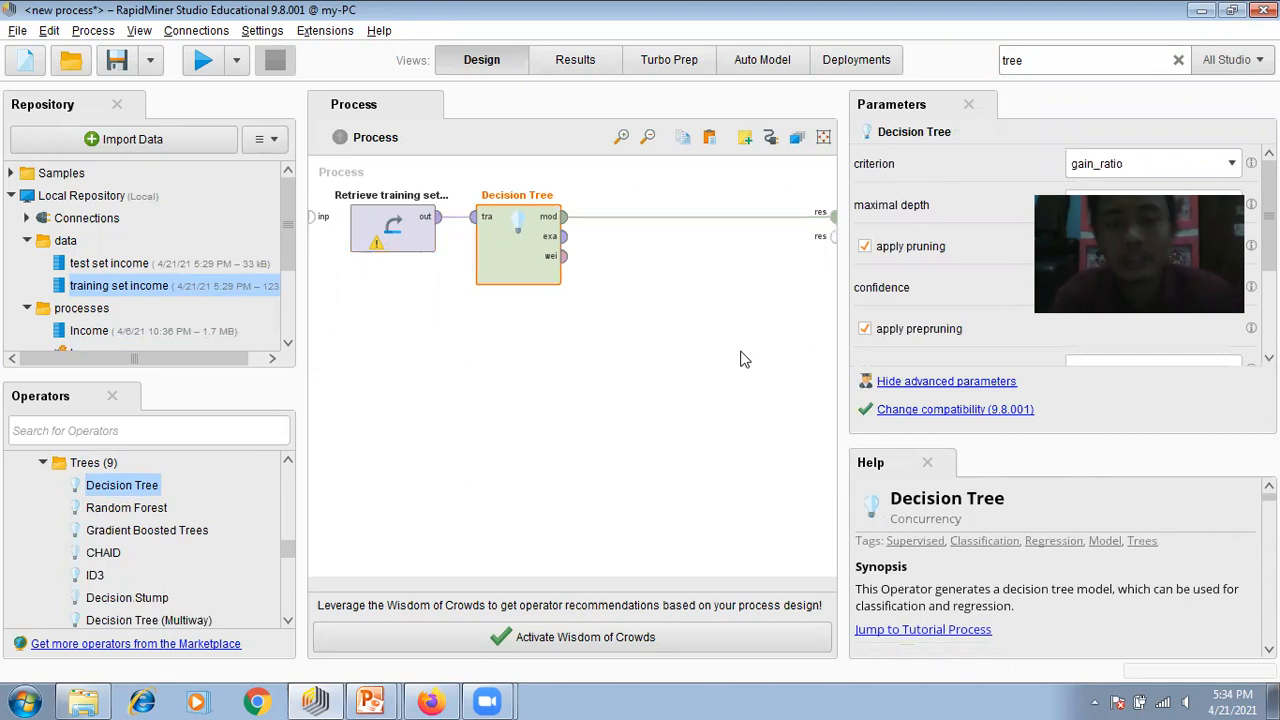
left_click(208, 64)
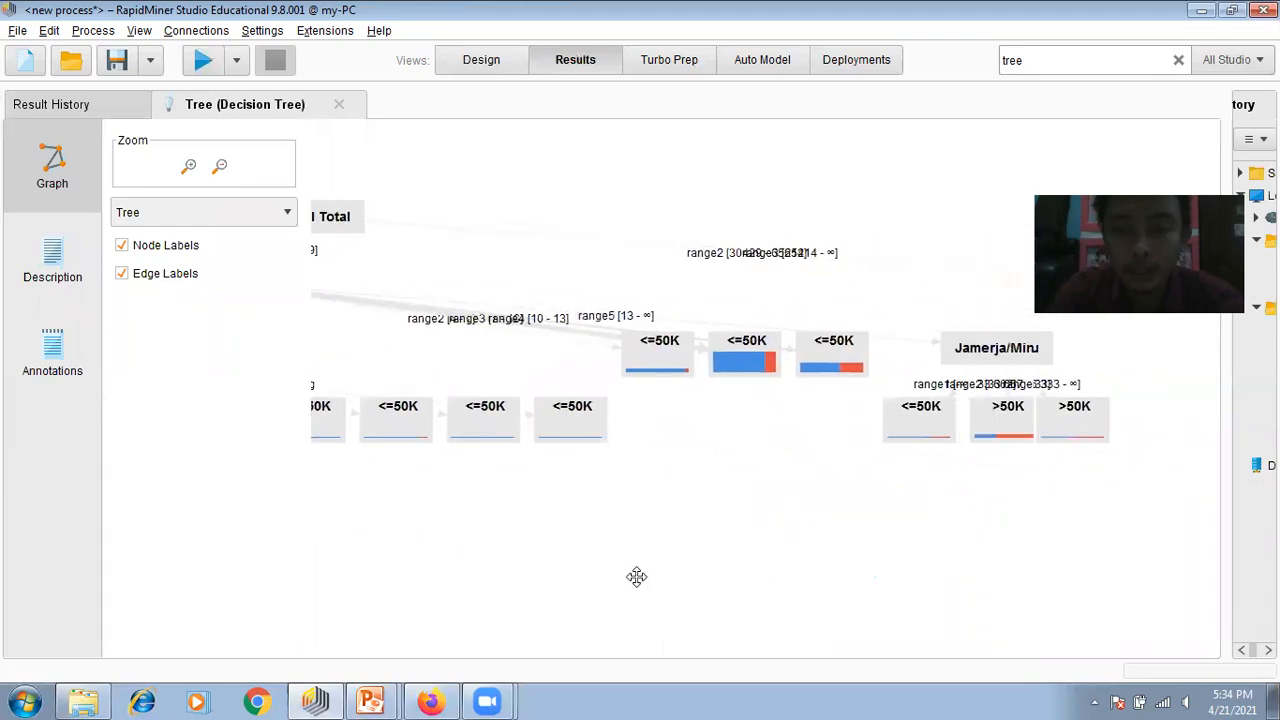
Step: Spread out the three leaves under the Jamerja/Minggu node of the range5 branch to read their ranges and classes
left_click_drag(819, 436, 926, 489)
left_click_drag(716, 435, 766, 538)
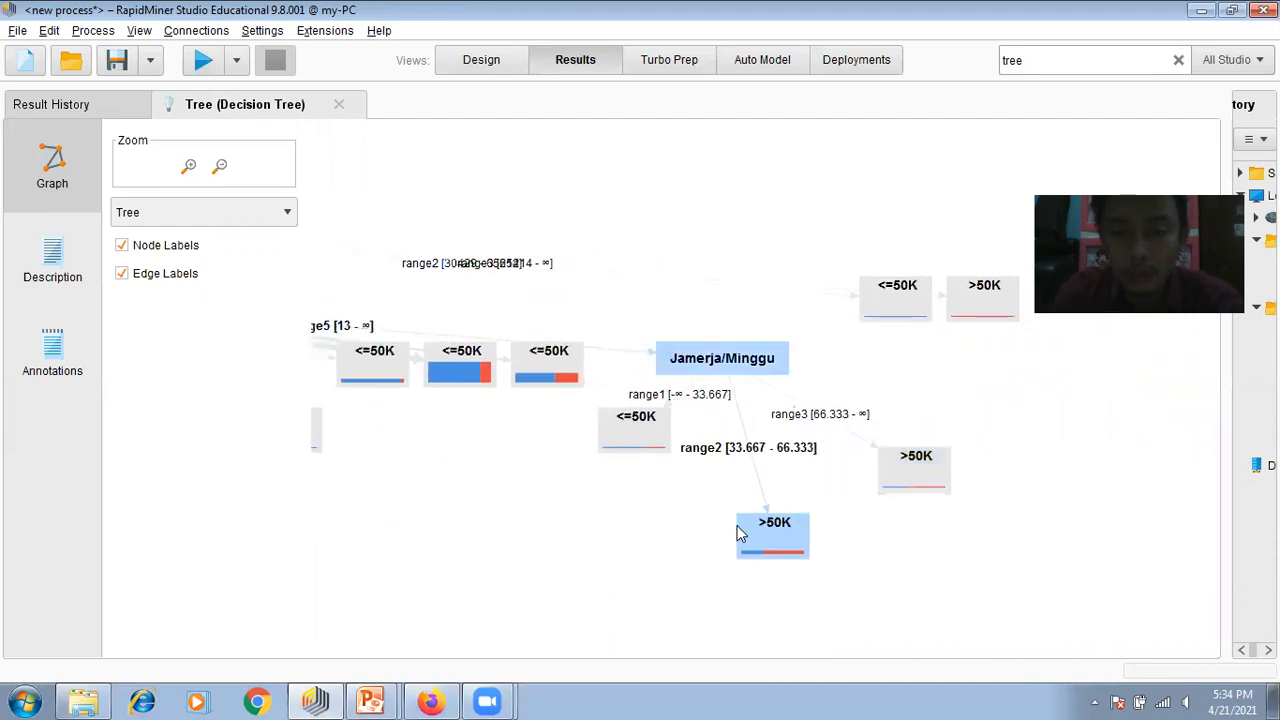
left_click_drag(650, 446, 629, 521)
left_click_drag(740, 456, 778, 589)
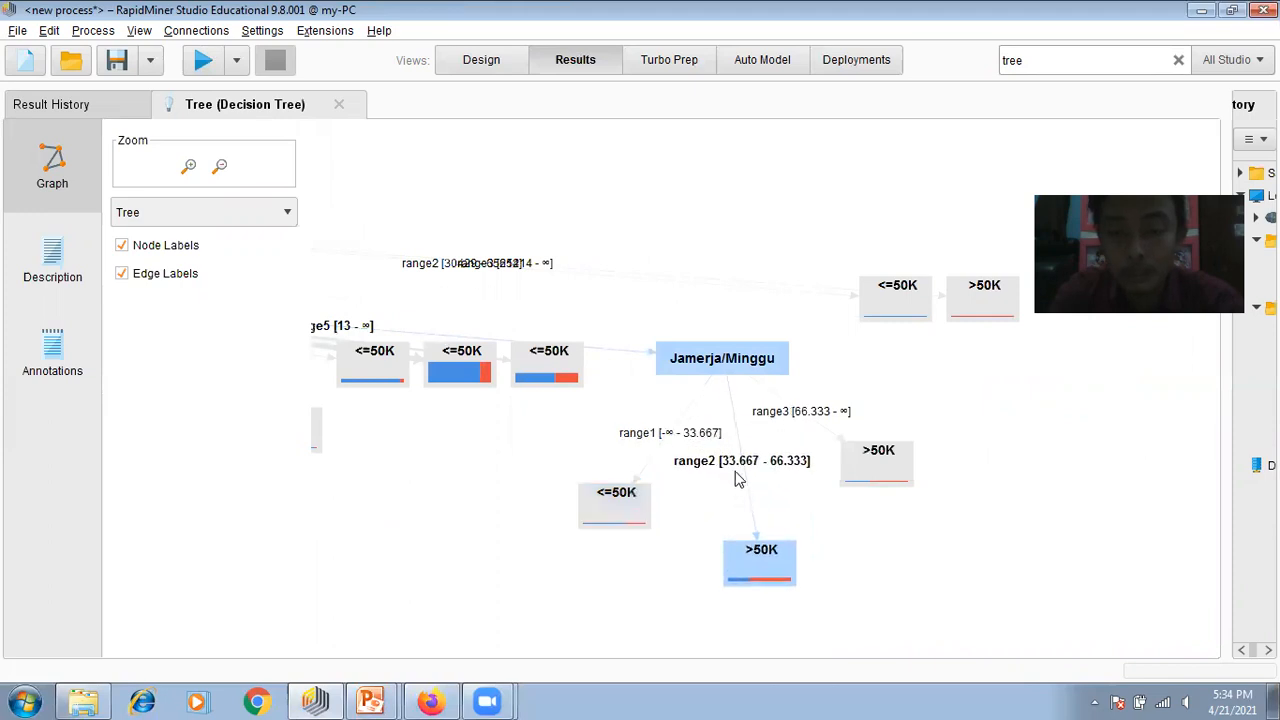
left_click_drag(886, 582, 763, 566)
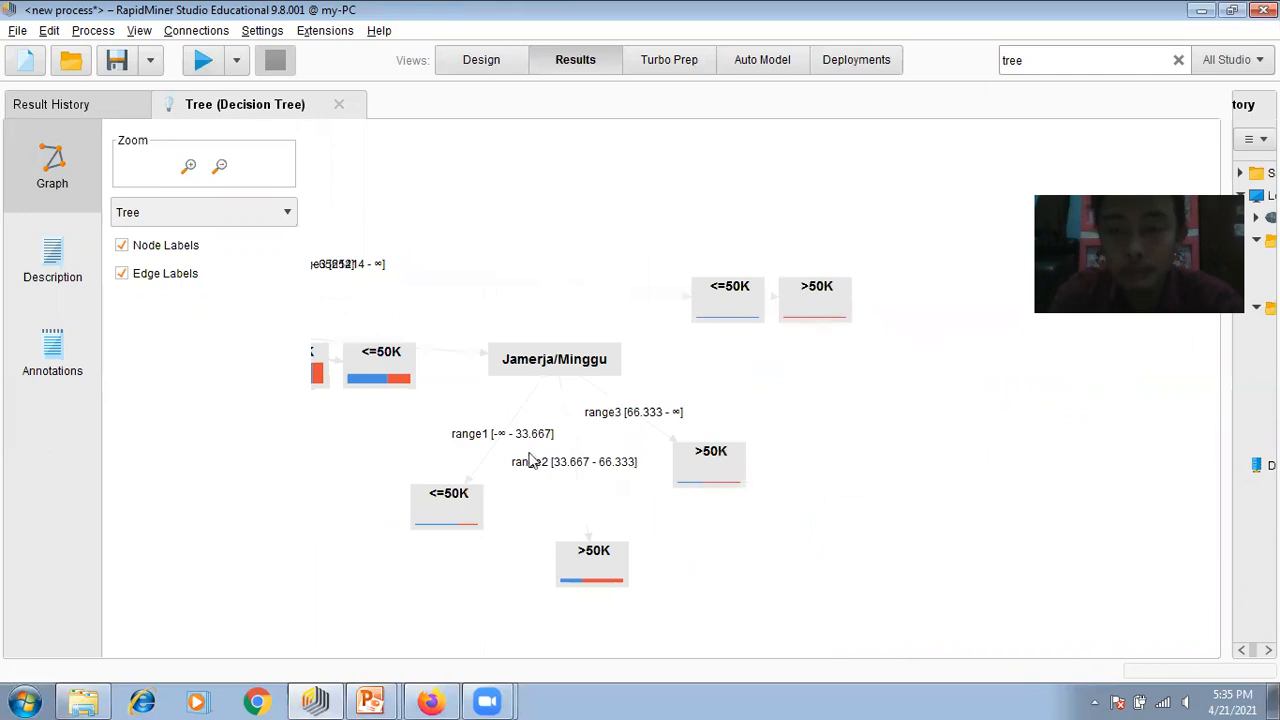
Step: Examine the decision tree from the Capital Total root through TingkatPendidikan to the Pekerjaan branch
left_click_drag(389, 470, 1034, 471)
left_click_drag(694, 537, 1060, 546)
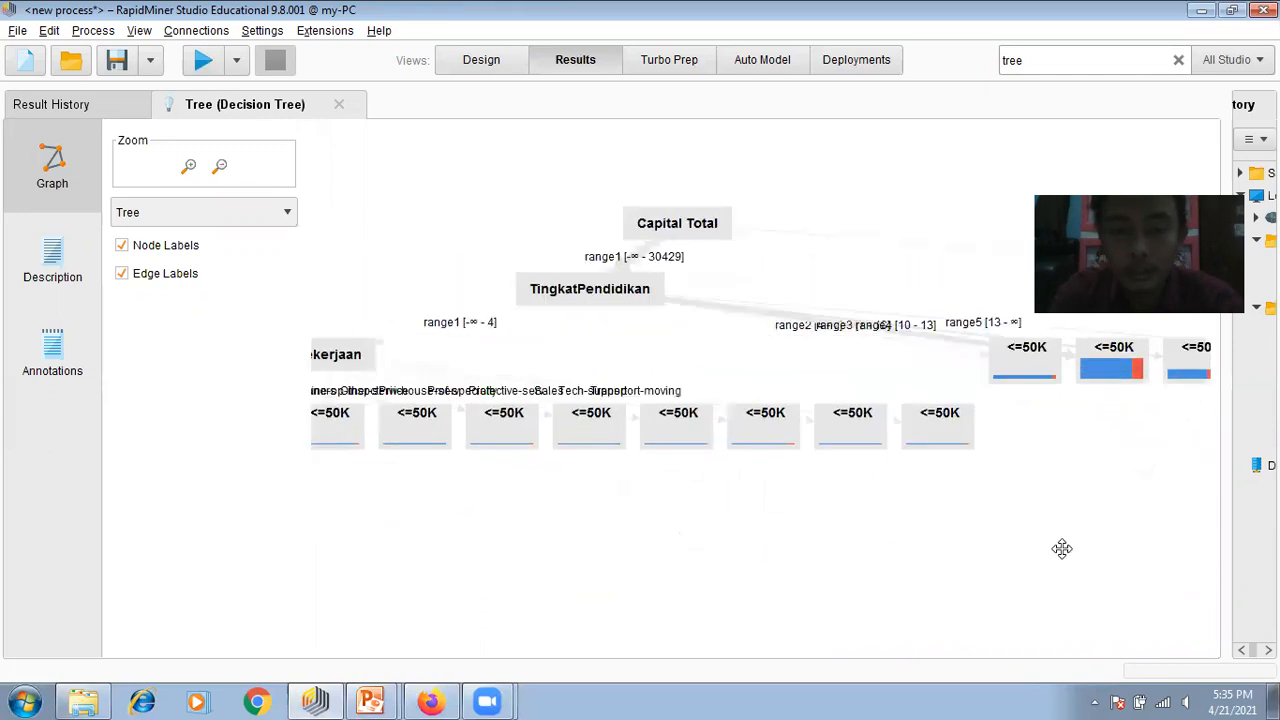
left_click_drag(610, 566, 877, 557)
mouse_move(757, 606)
left_mouse_down()
mouse_move(927, 586)
mouse_move(846, 586)
left_mouse_up()
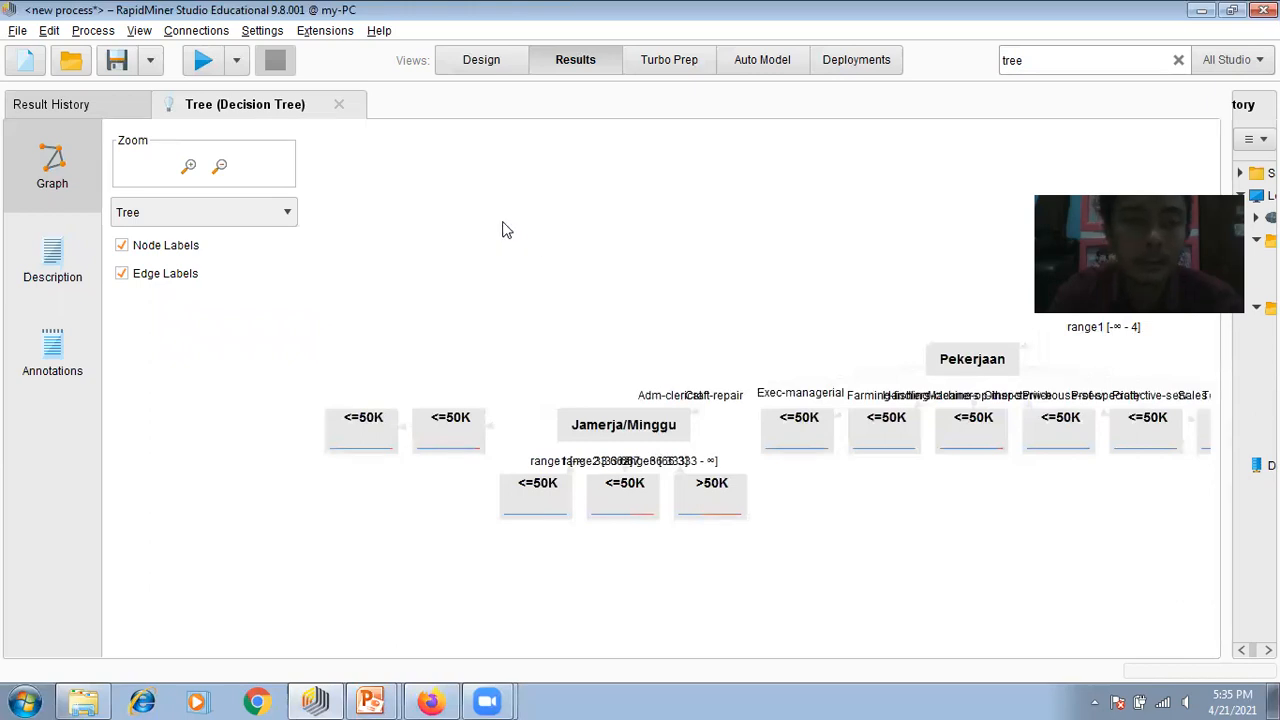
Step: Delete the Decision Tree operator from the process and run it to view the attribute statistics of the training set
left_click(476, 65)
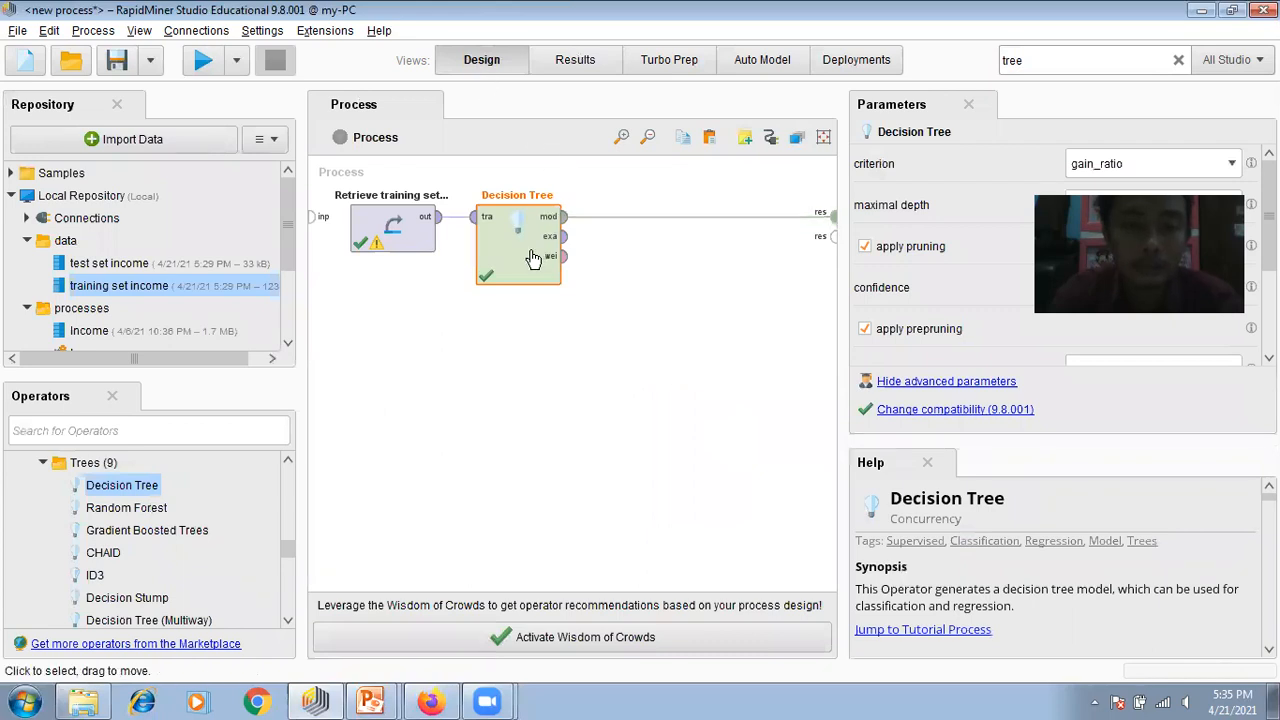
left_click(538, 366)
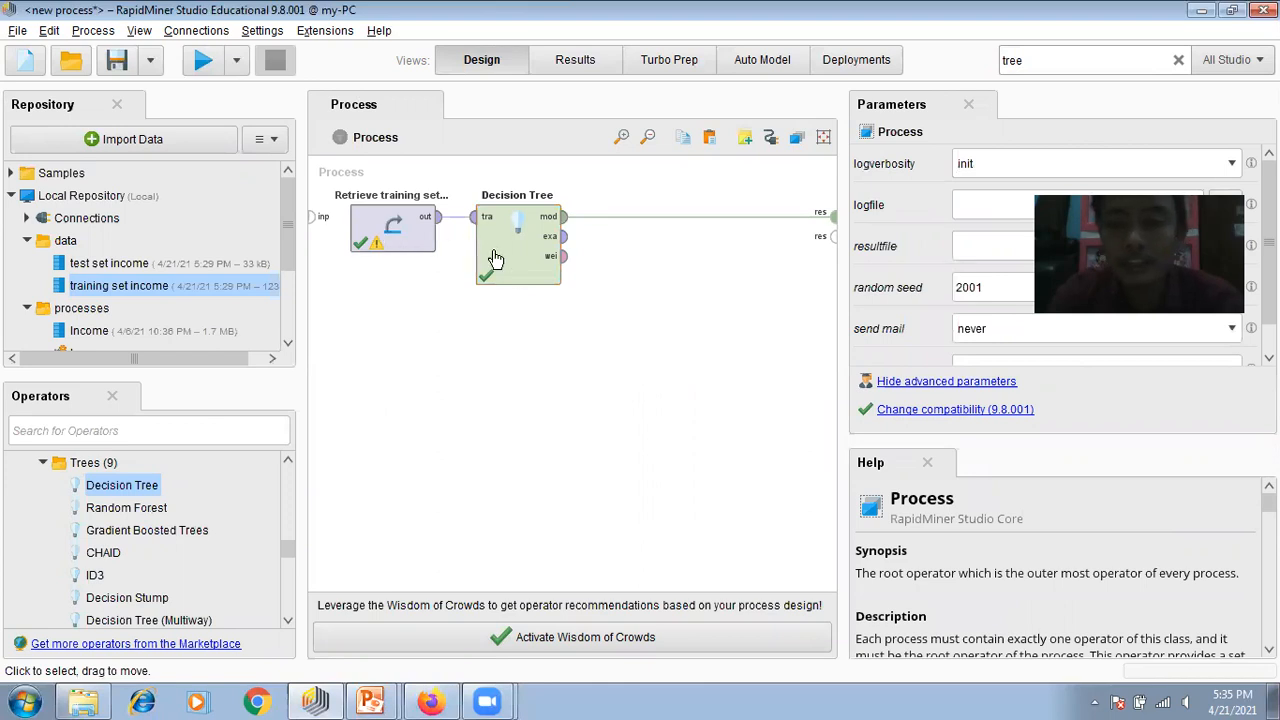
left_click(520, 277)
key("Delete")
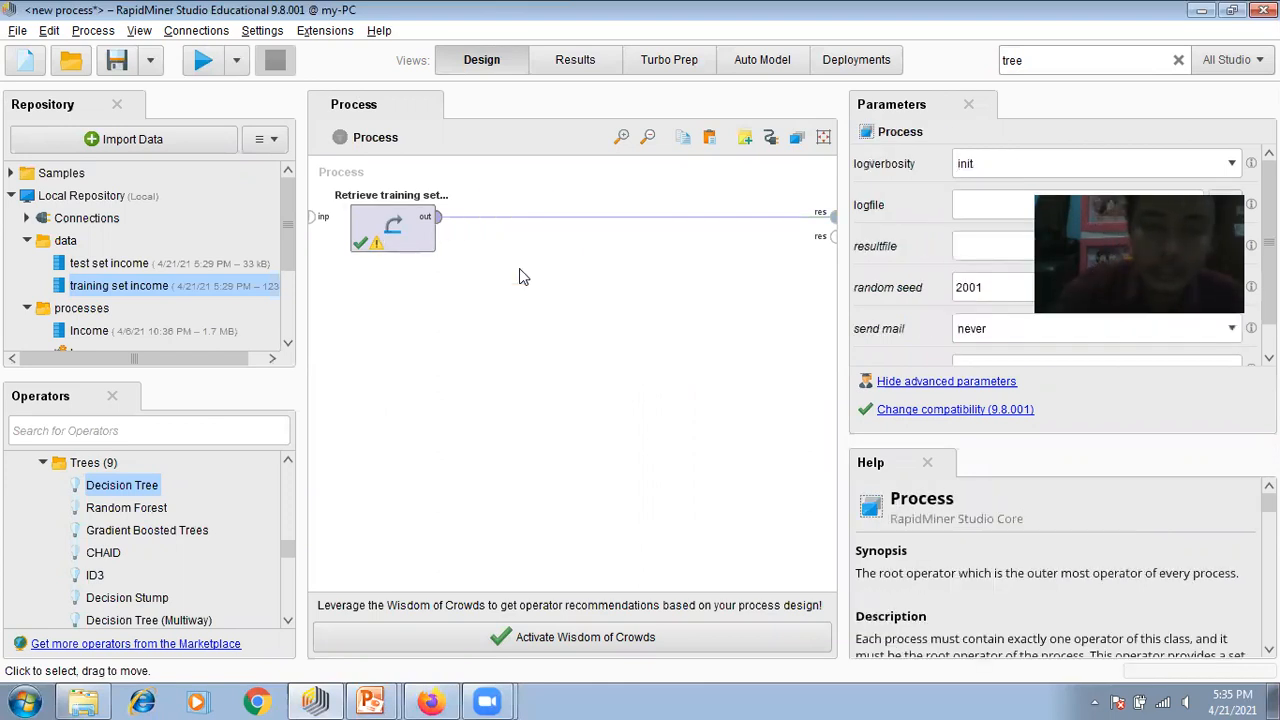
left_click(200, 66)
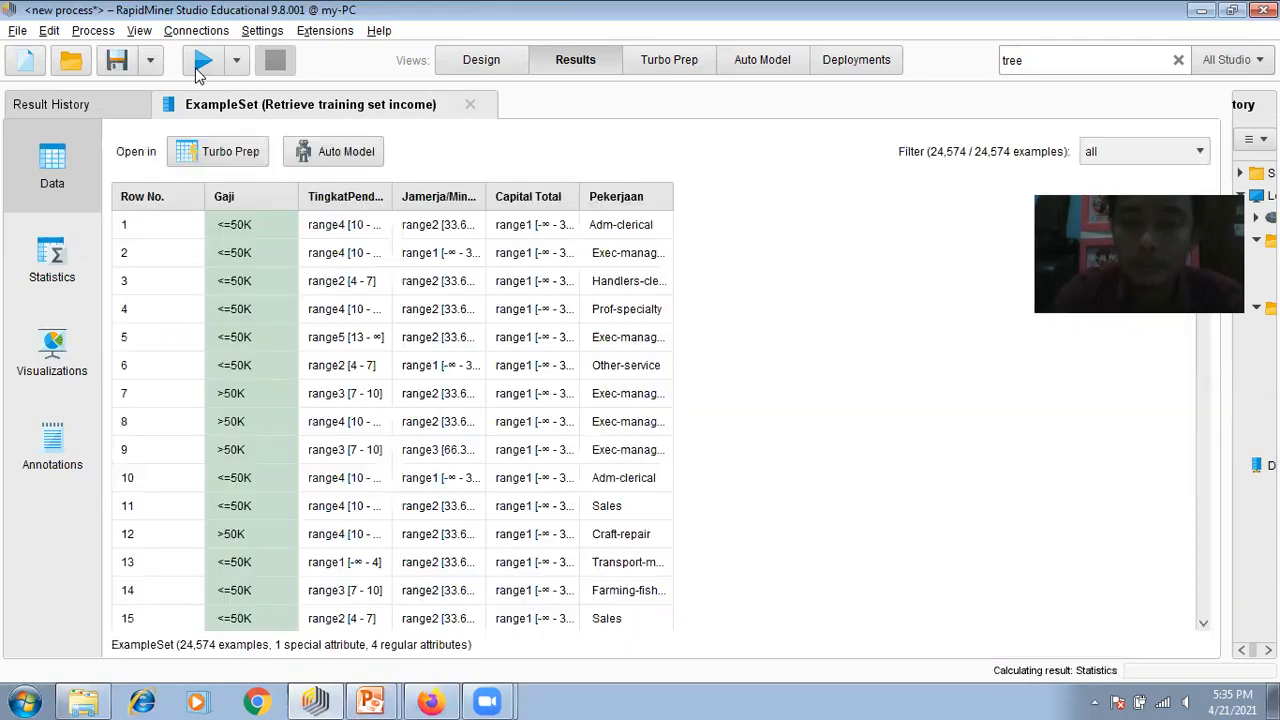
left_click(53, 268)
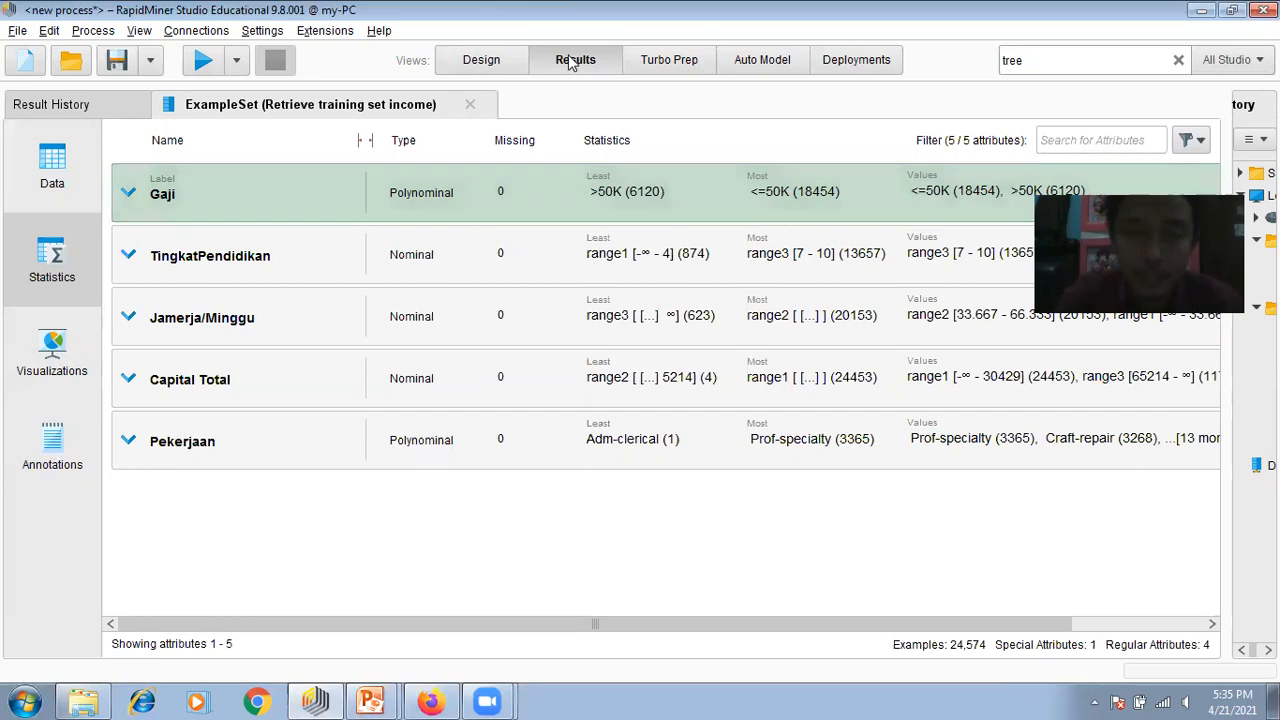
Step: Add a new Decision Tree operator, feed it the training set output, and connect its model output to the process result
left_click(491, 55)
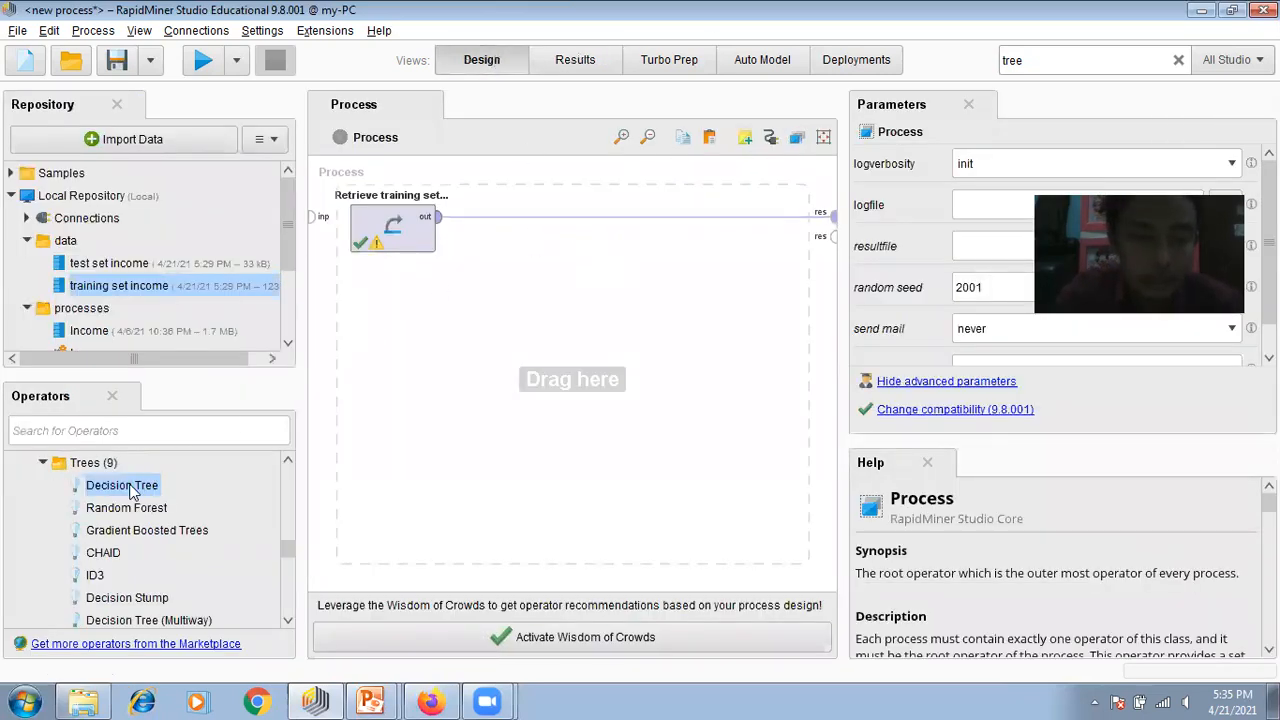
left_click_drag(130, 485, 574, 240)
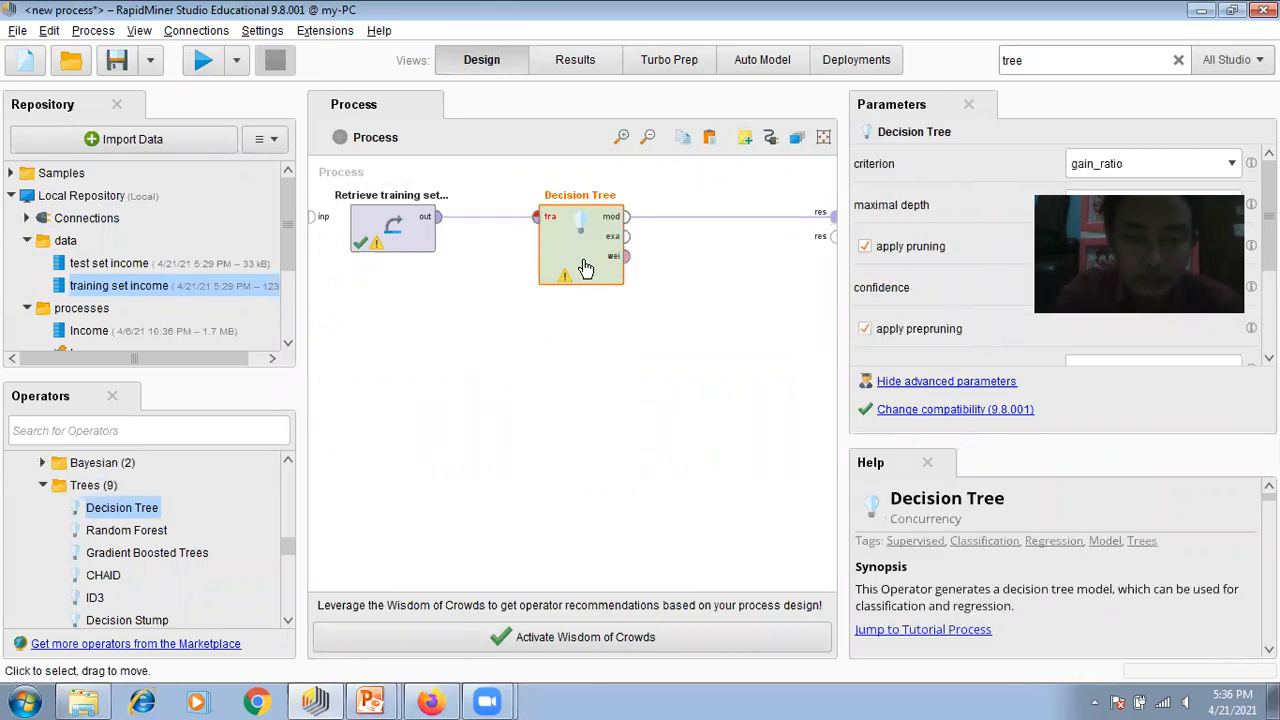
left_click_drag(585, 264, 603, 230)
left_click(634, 216)
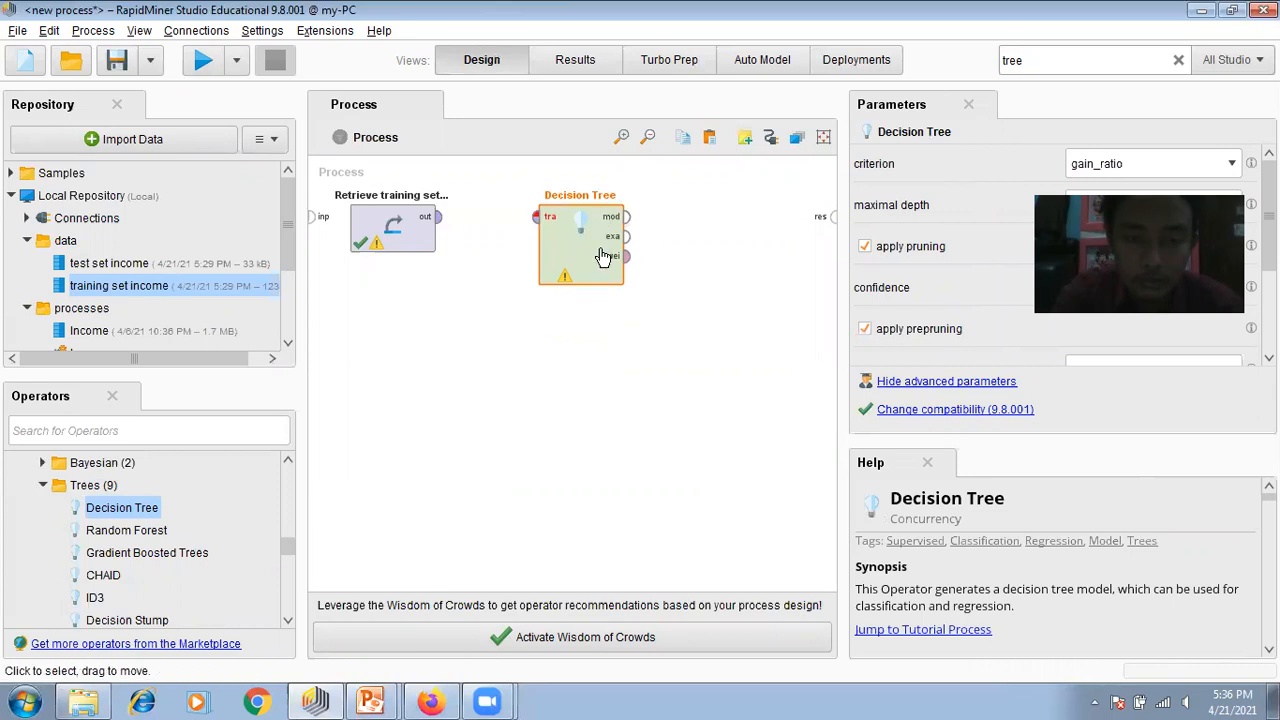
left_click(437, 216)
left_click(537, 216)
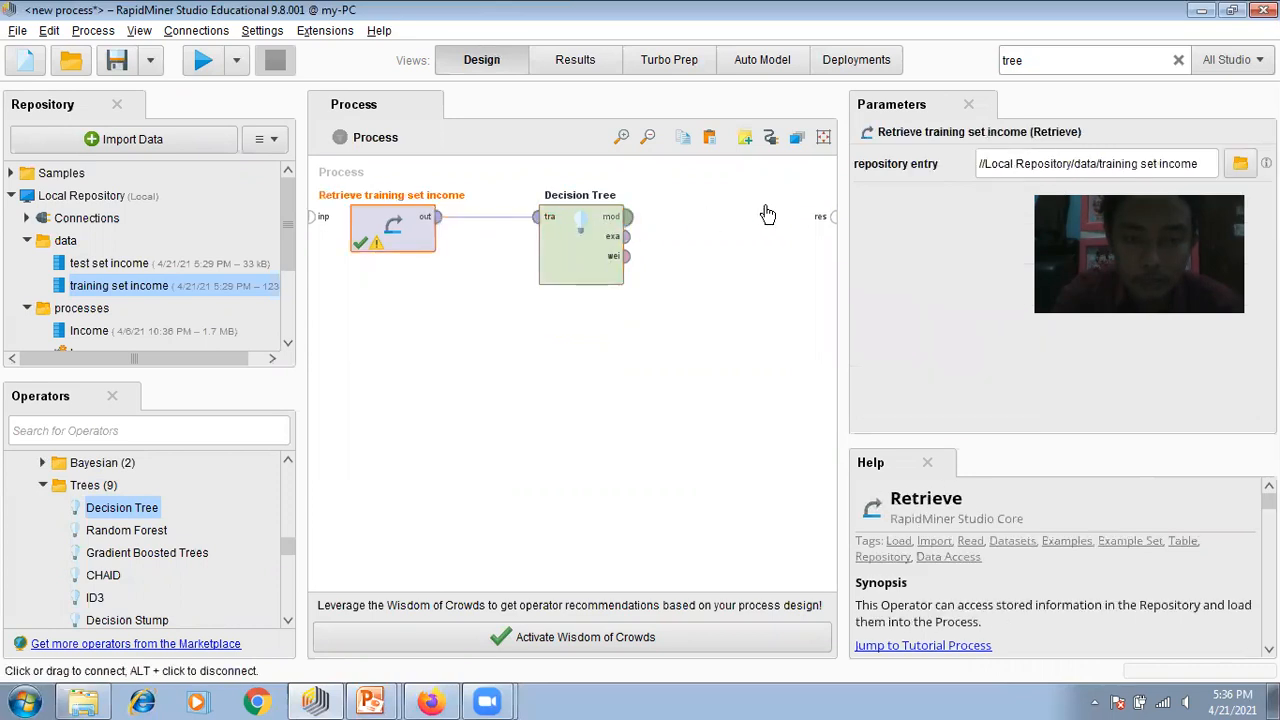
left_click(836, 218)
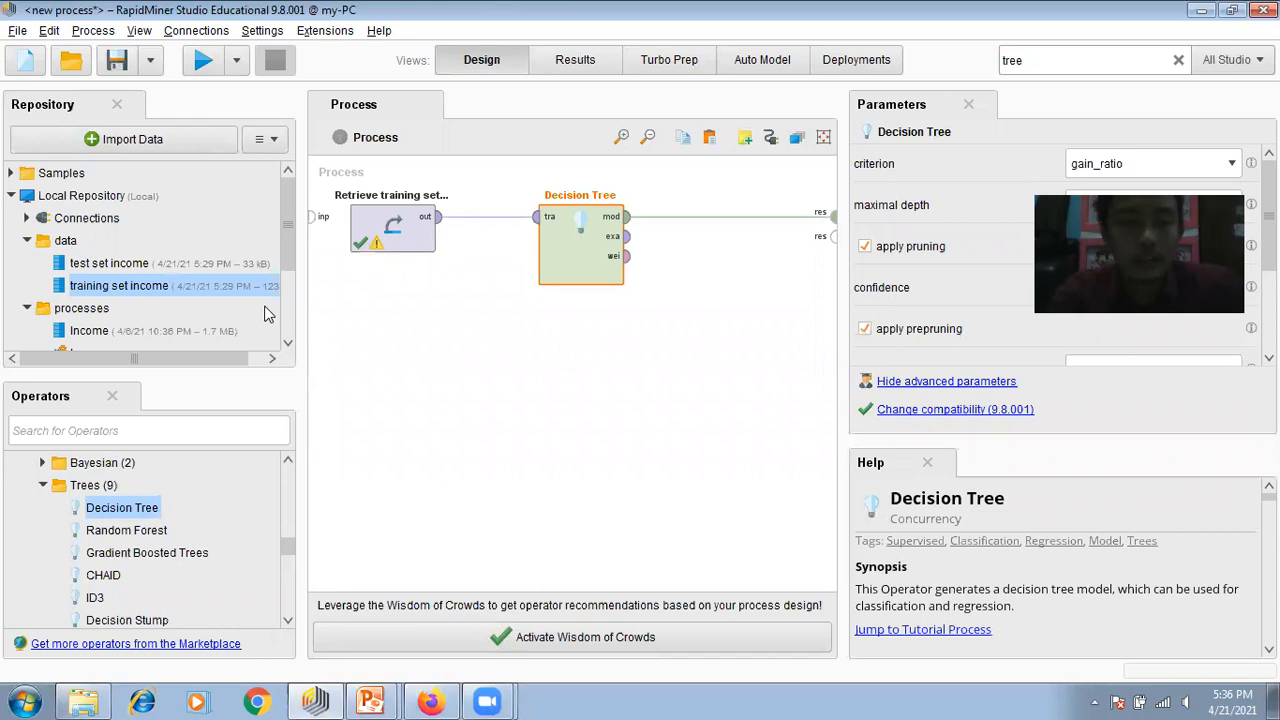
Step: Add the test set income data below the training set, and add an Apply Model operator to the process
left_click_drag(90, 268, 428, 386)
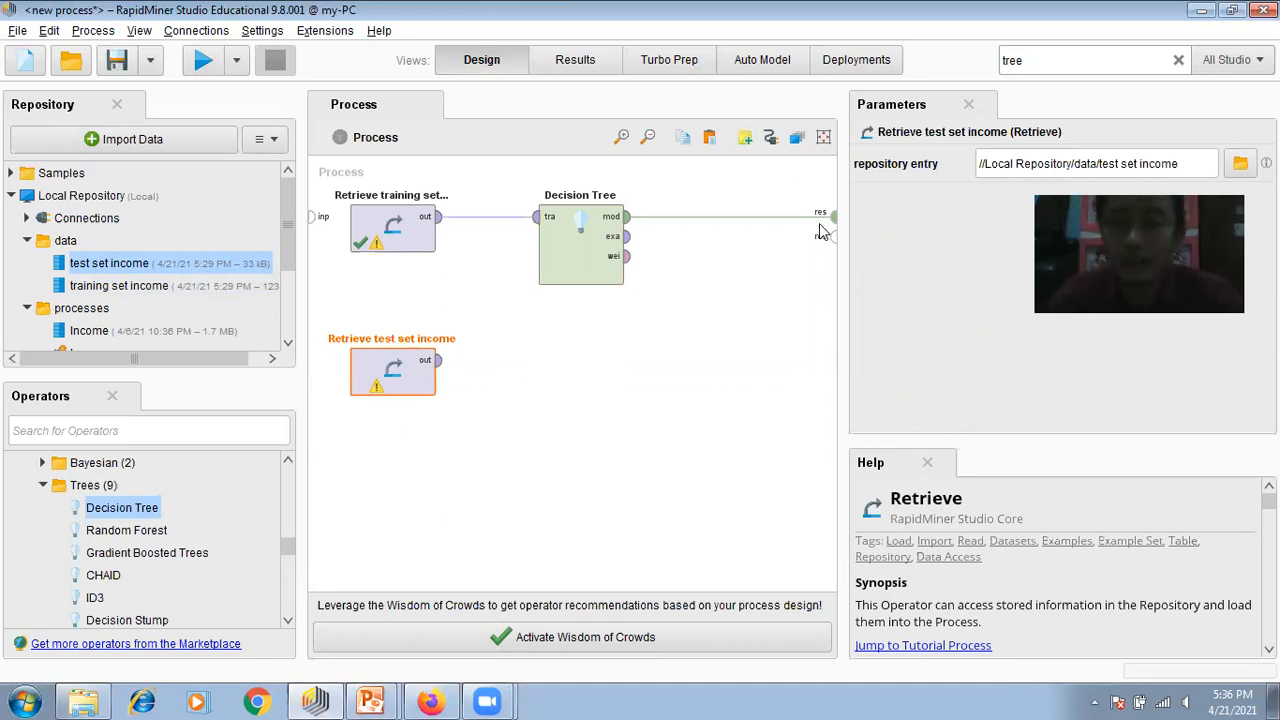
left_click(1034, 62)
key("BackSpace")
type("Appl")
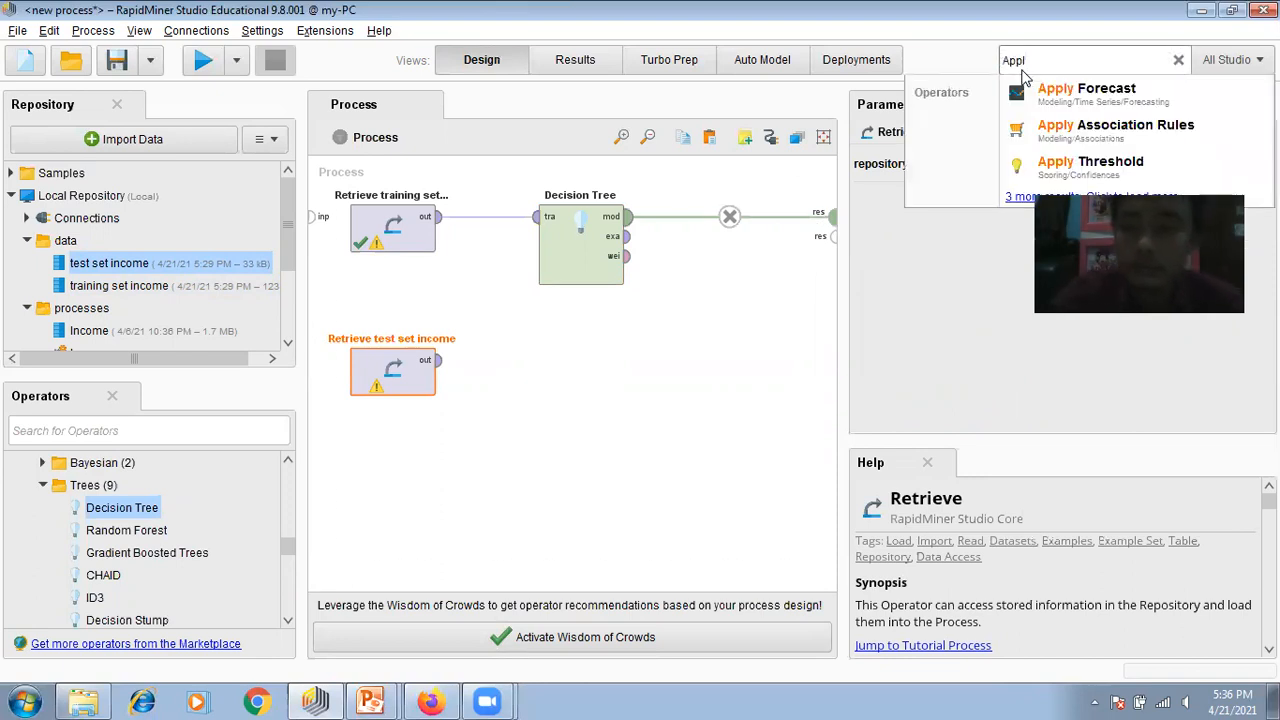
left_click(1072, 60)
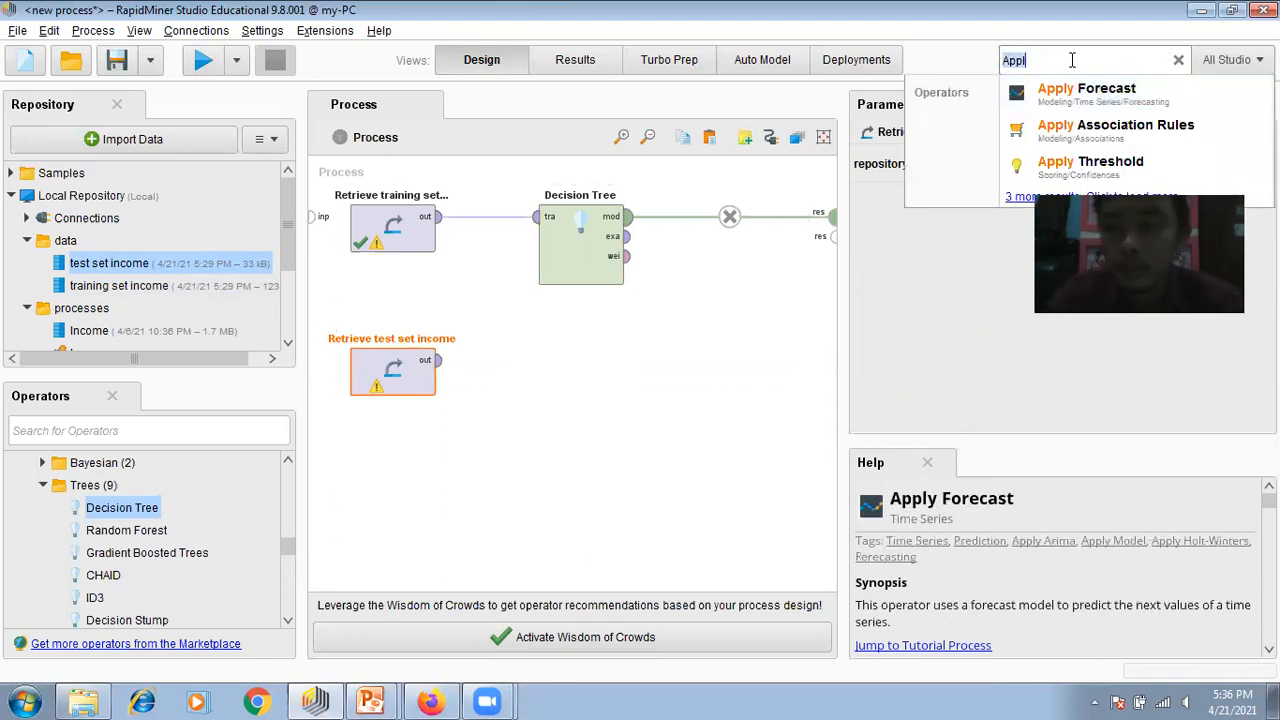
key("BackSpace")
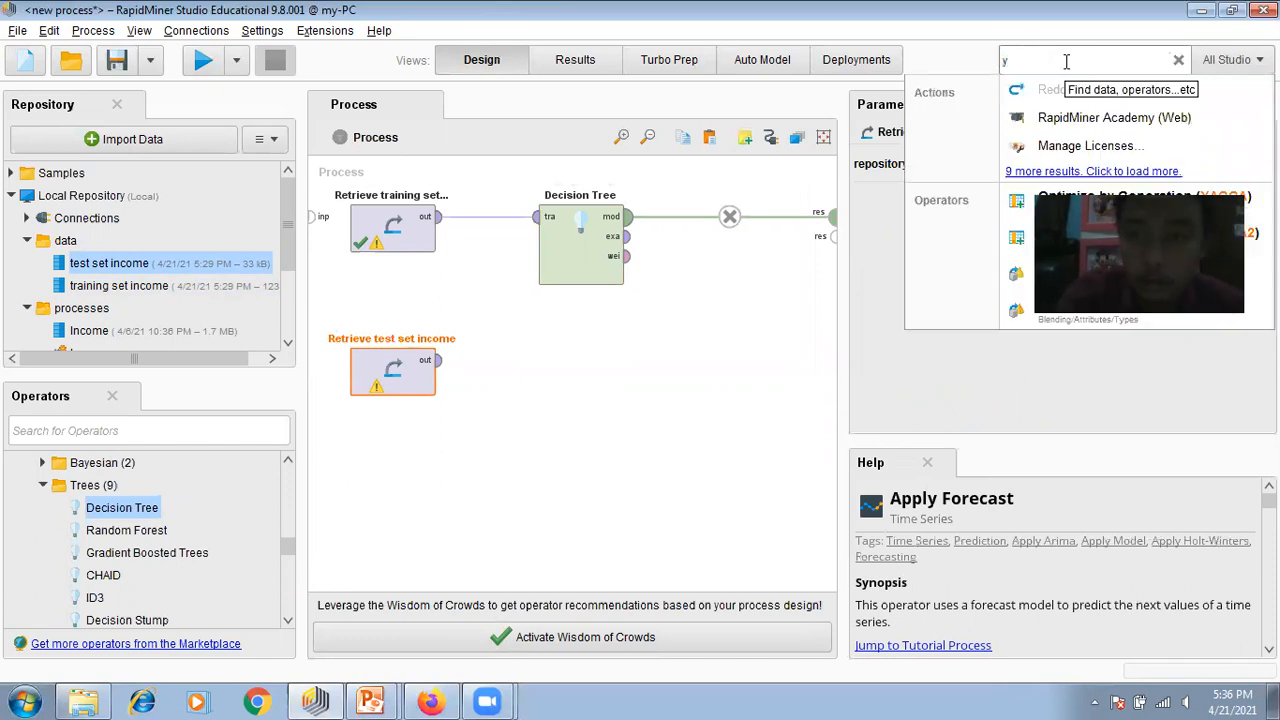
type("ap")
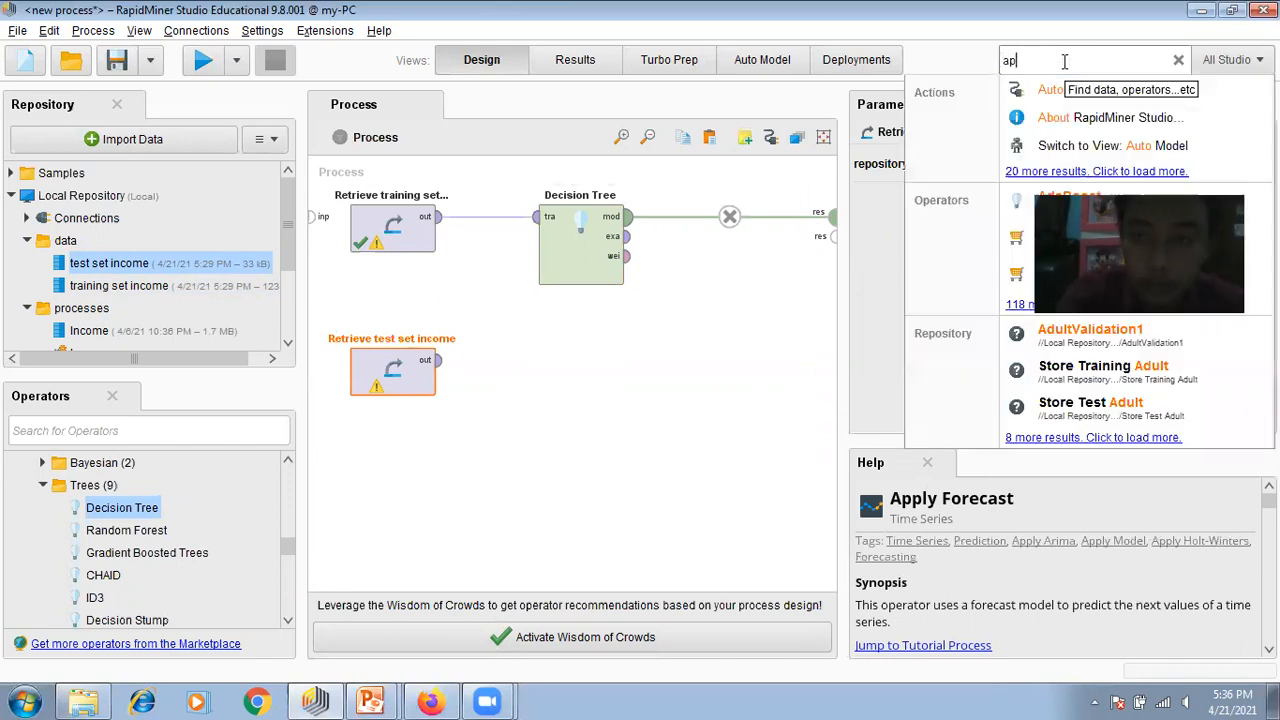
type("ply")
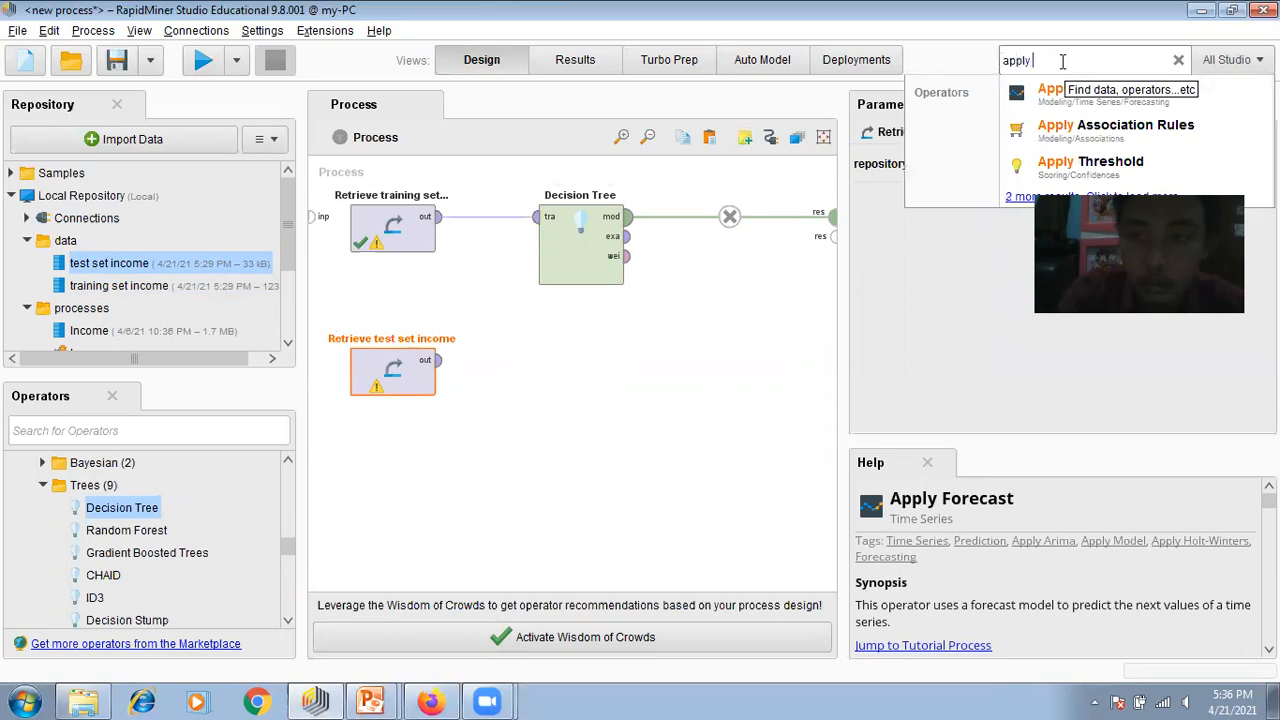
type(" mo")
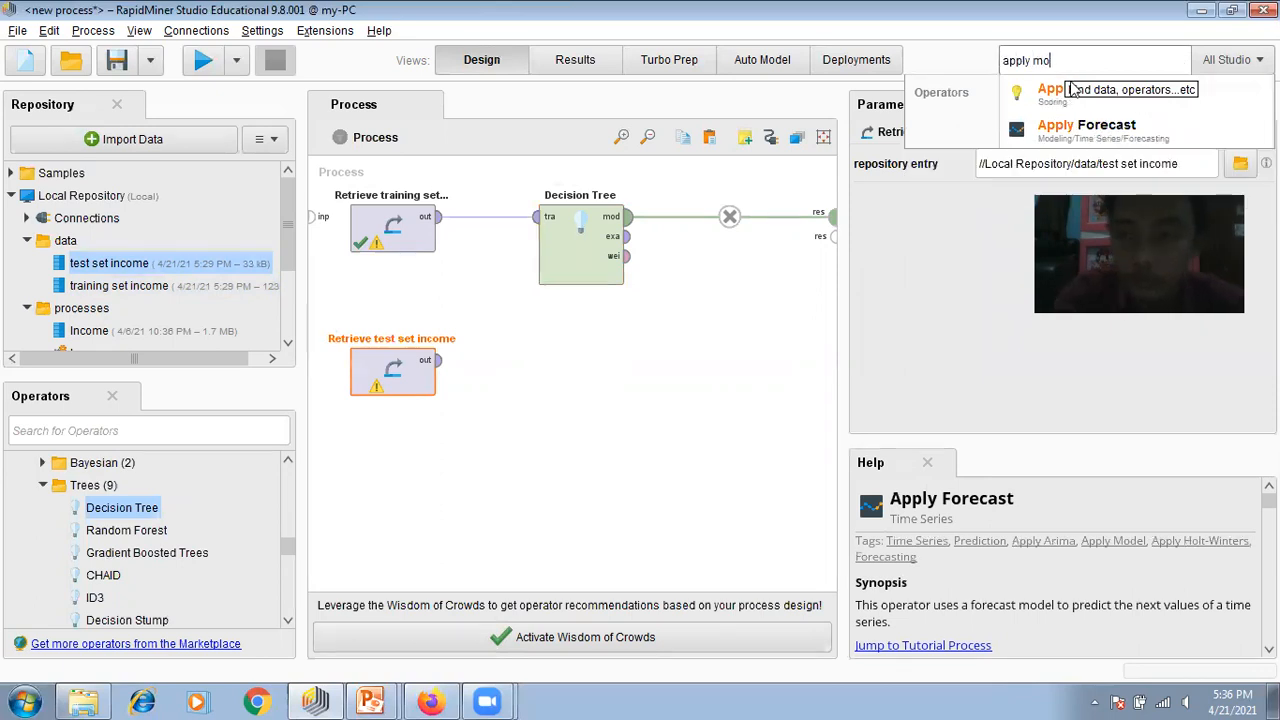
left_click_drag(1113, 107, 650, 425)
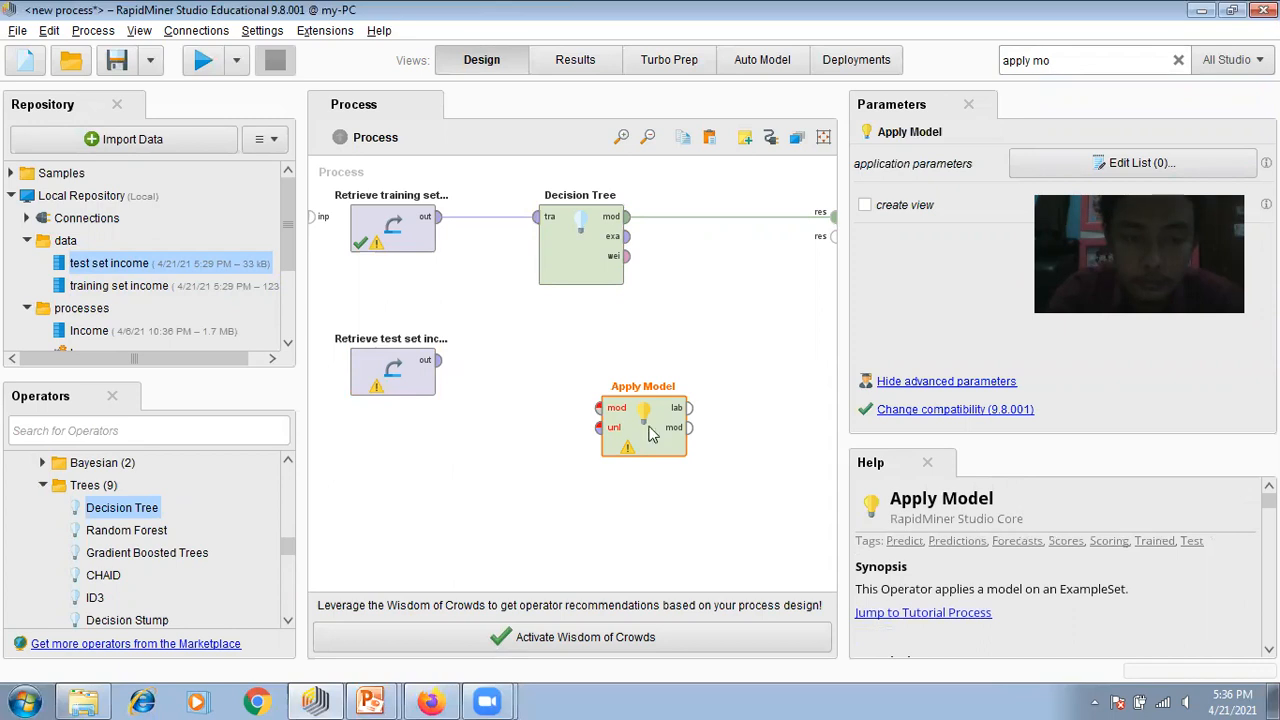
left_click(680, 460)
Step: Disconnect the Decision Tree from the process result, place Apply Model beside it, and connect the tree's model output to Apply Model's model input
left_click(729, 216, "alt")
left_click_drag(664, 448, 749, 263)
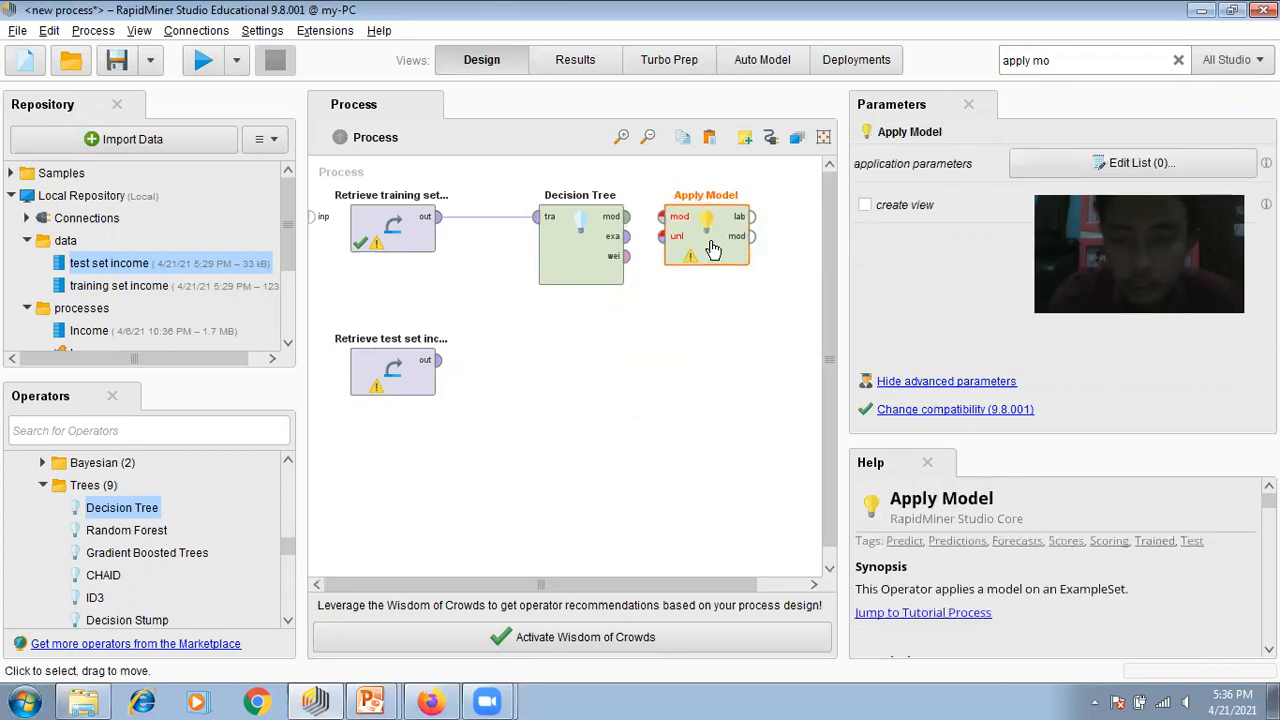
left_click(628, 217)
left_click(662, 216)
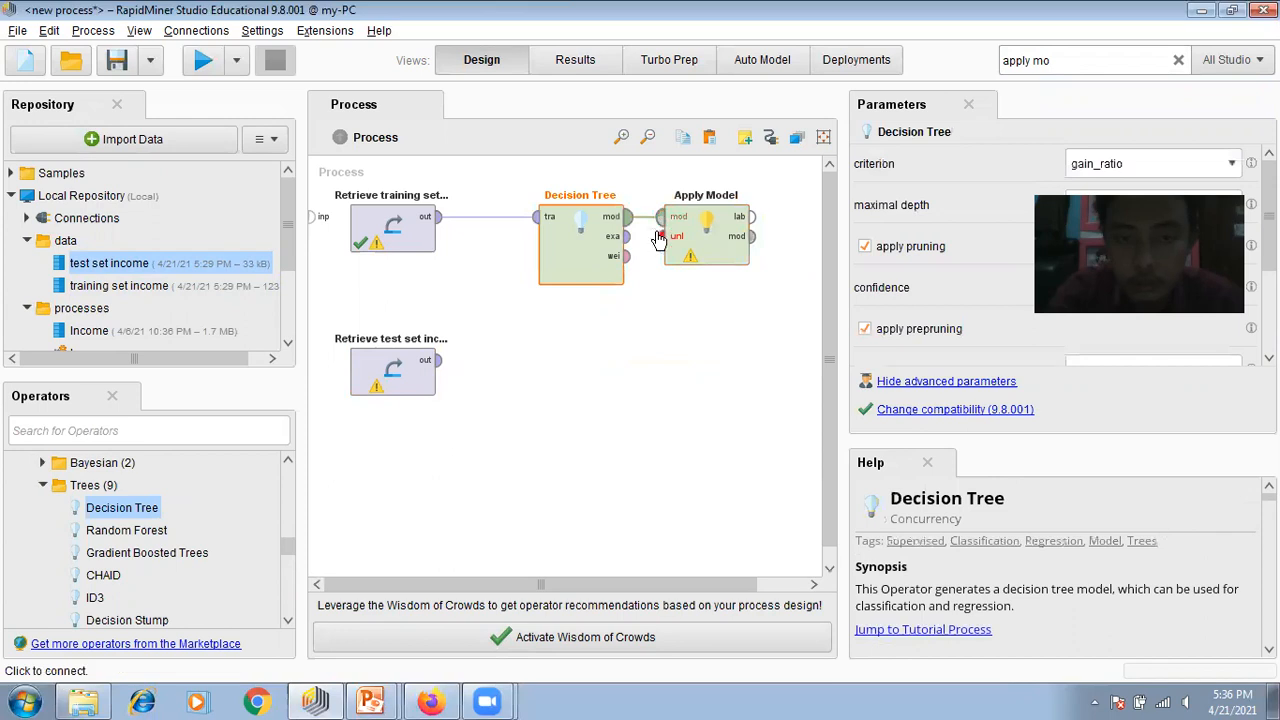
Step: Move the Retrieve test set income operator beneath the gap between the Decision Tree and Apply Model operators
left_click_drag(680, 584, 730, 585)
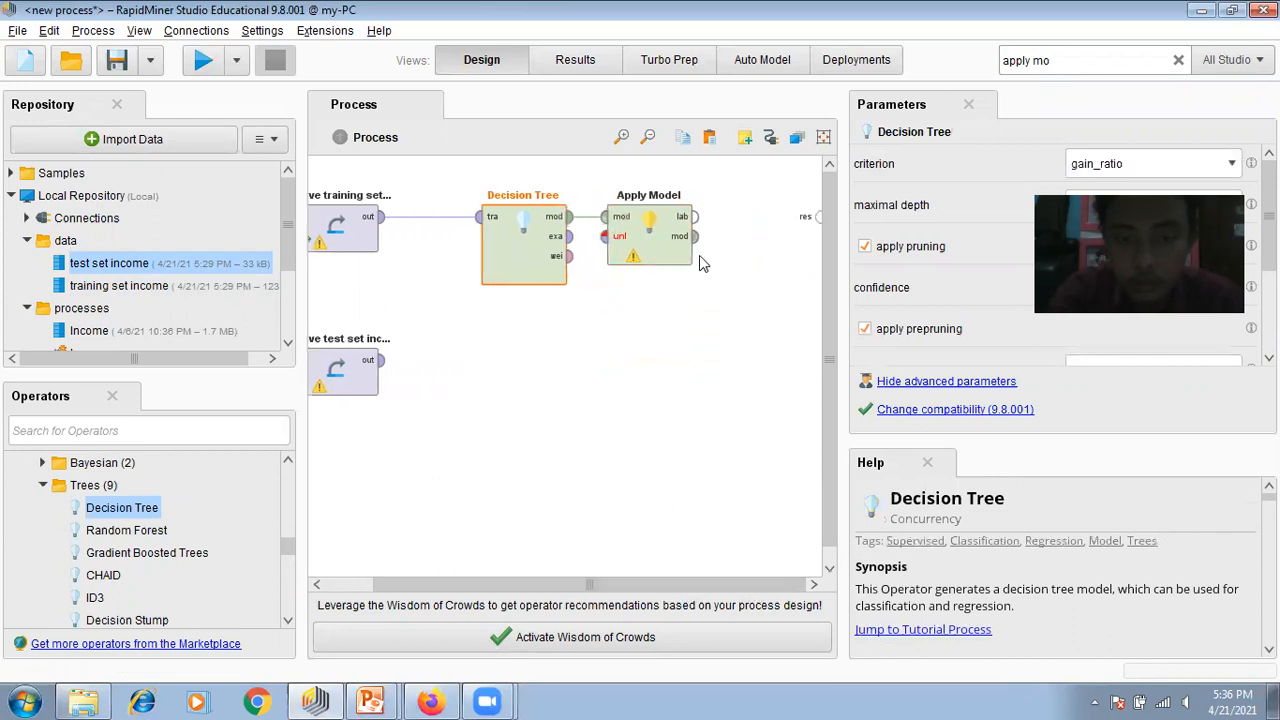
left_click(701, 222)
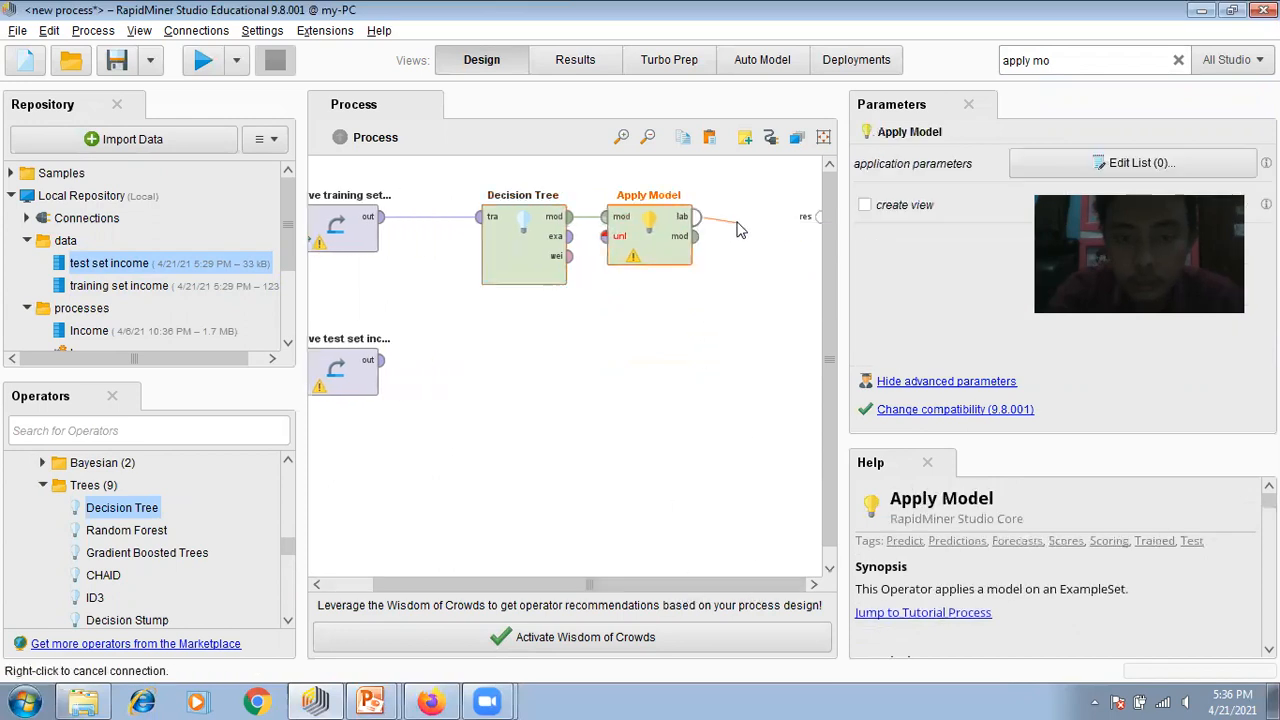
left_click(722, 248)
left_click_drag(349, 393, 628, 393)
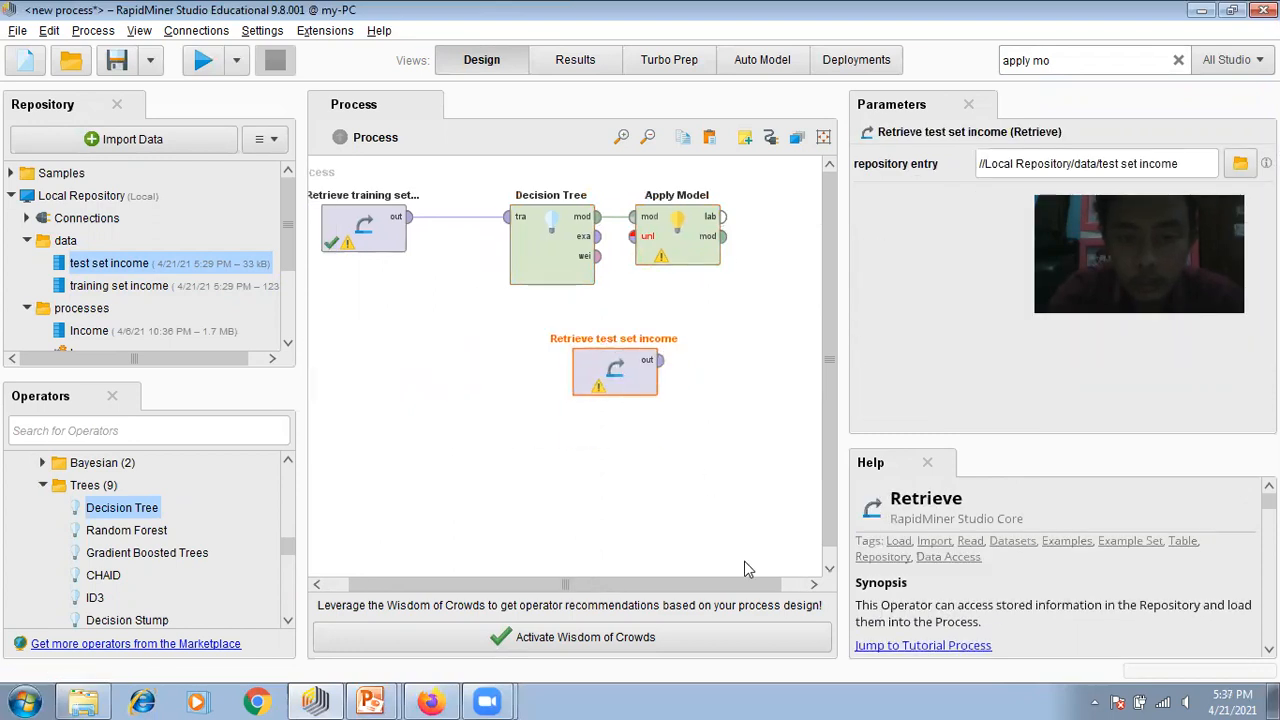
Step: Find the Performance operator and place it in line with Apply Model, on its output side
left_click(812, 586)
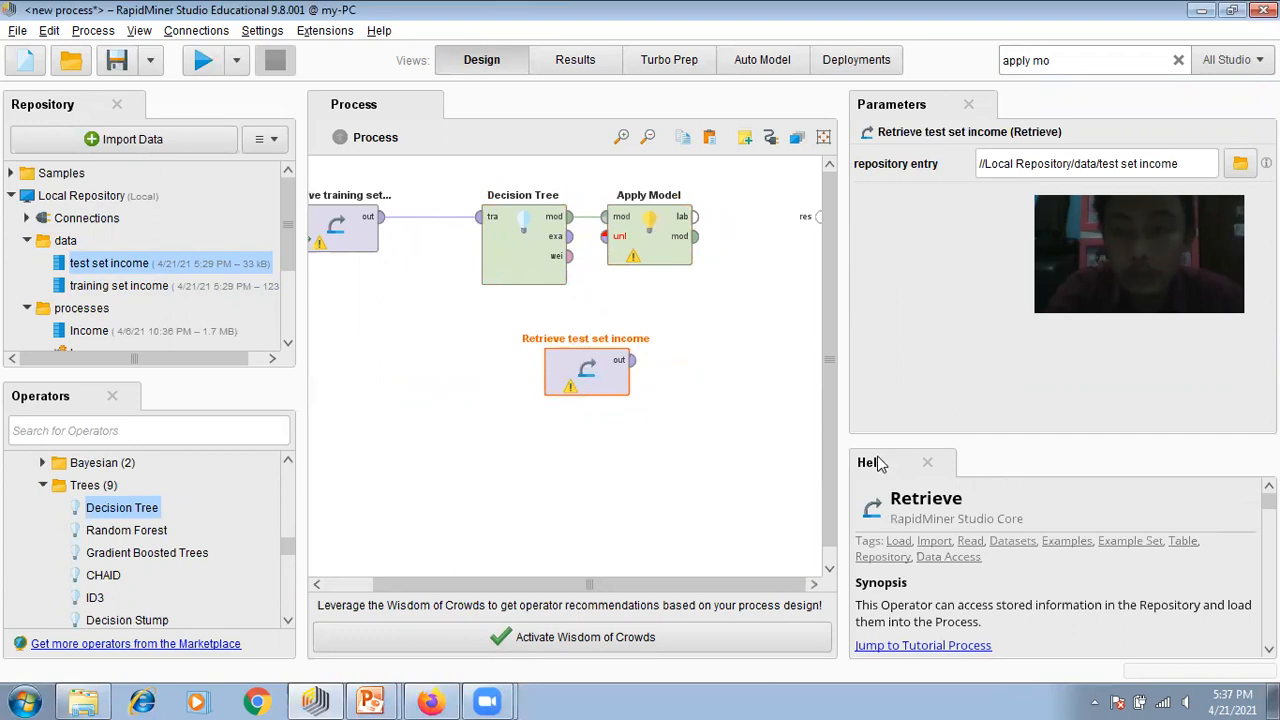
left_click(1062, 62)
key("BackSpace")
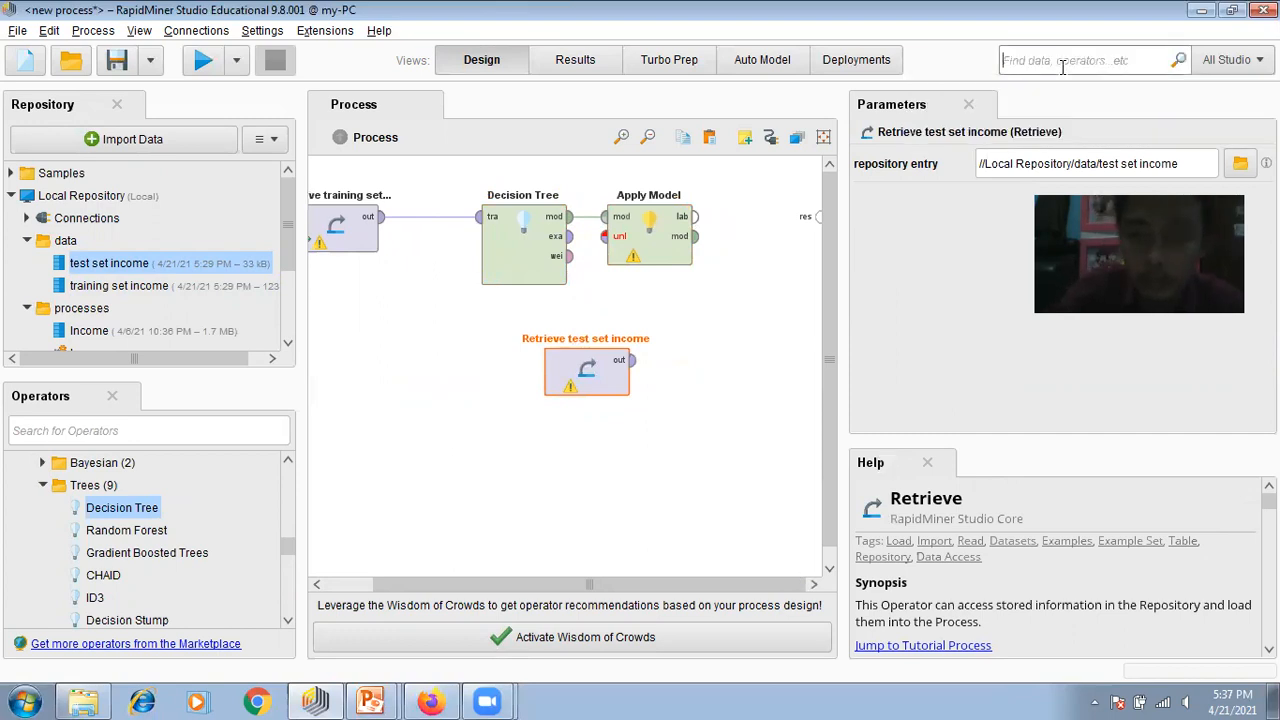
type("p")
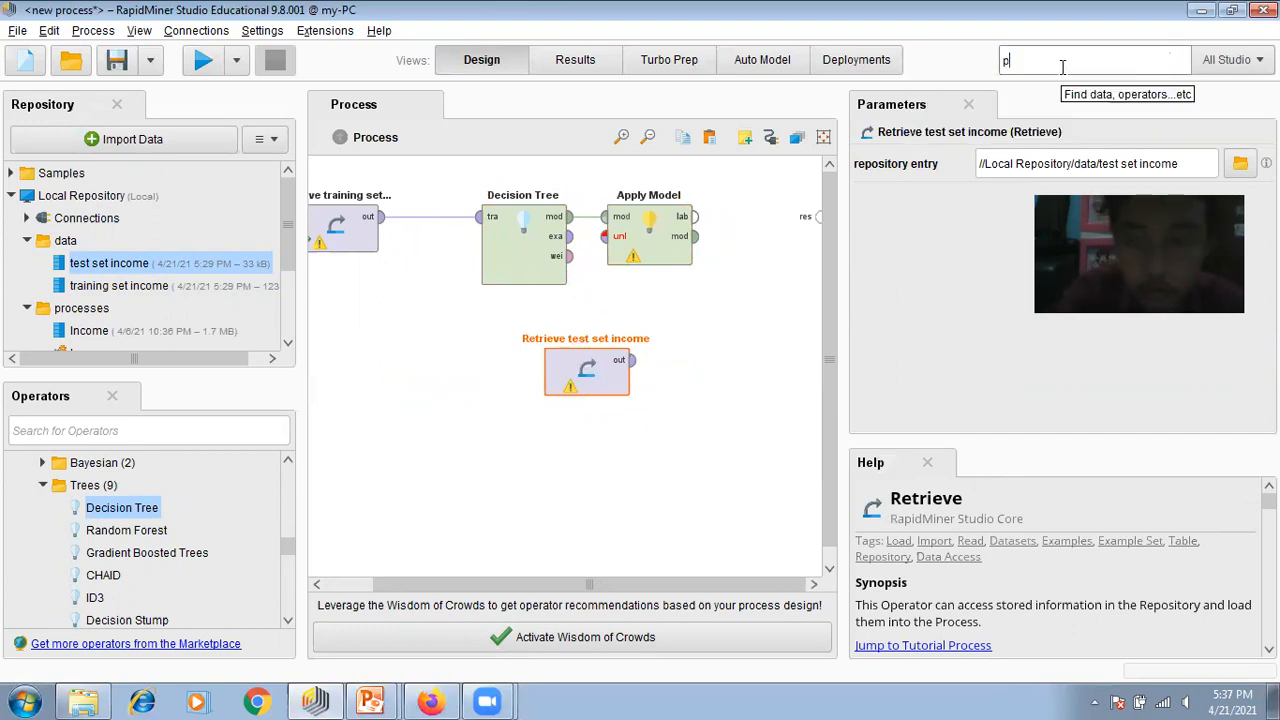
type("er")
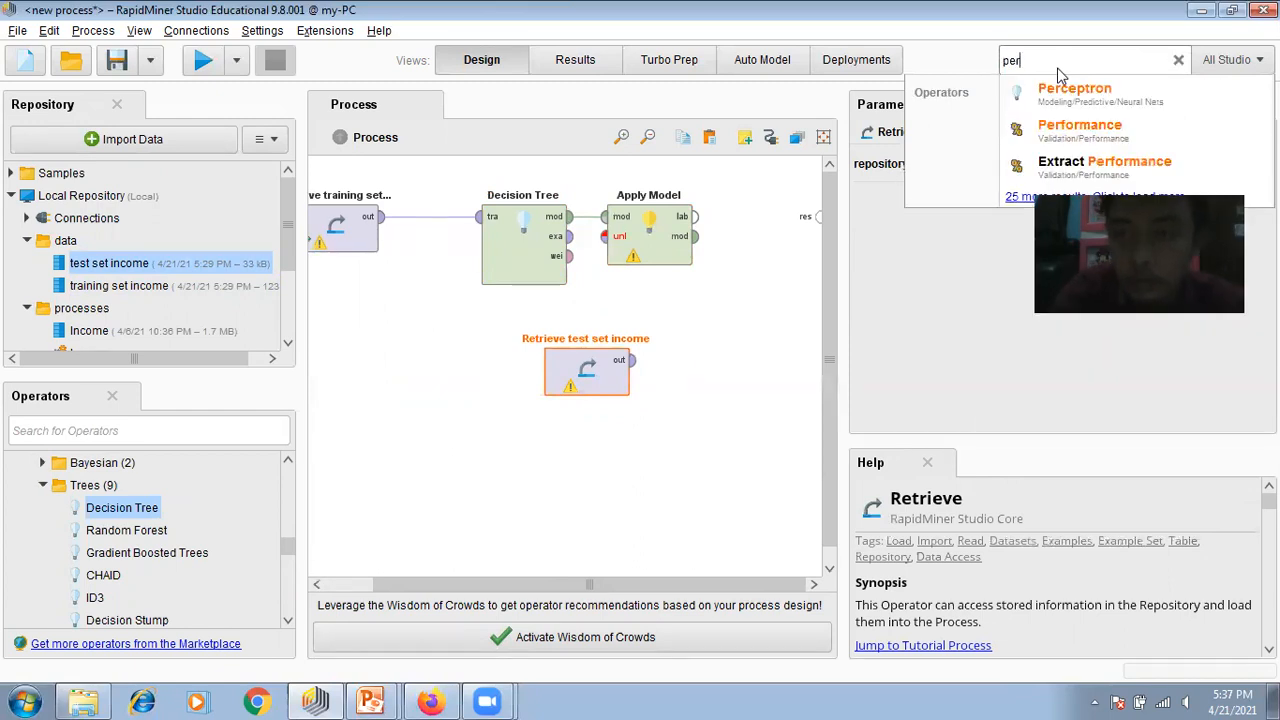
left_click_drag(1092, 130, 752, 264)
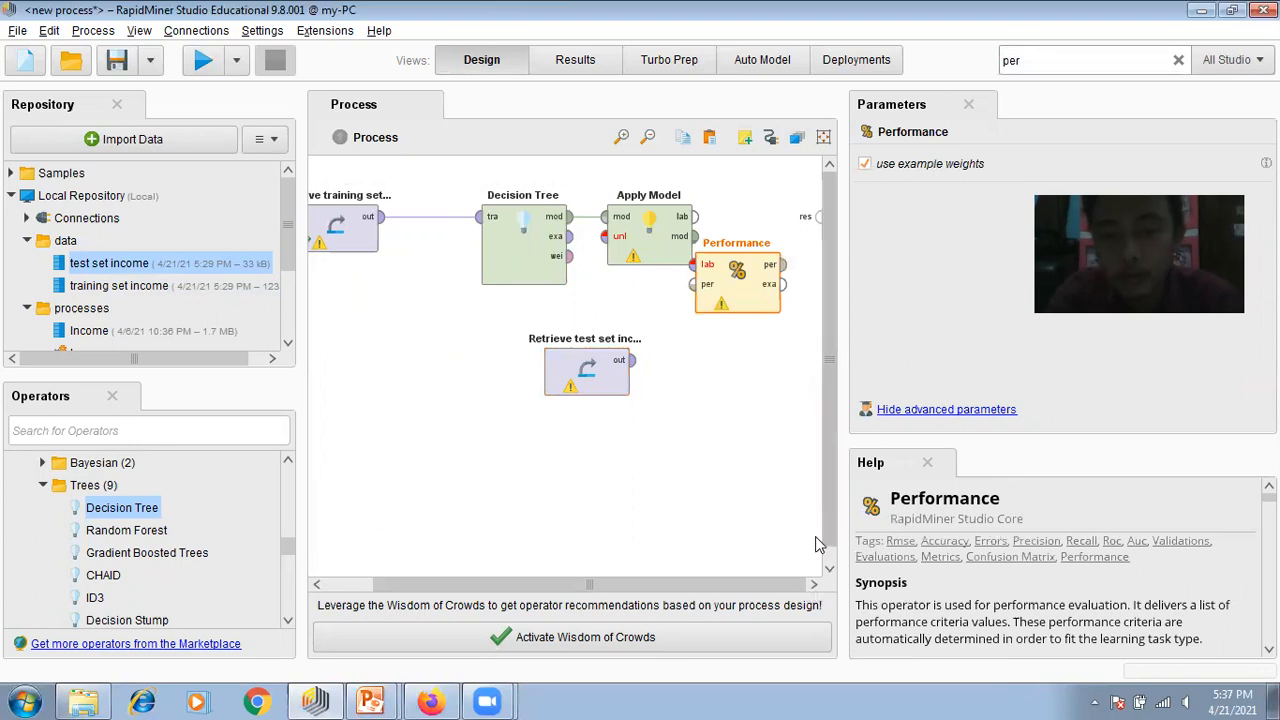
left_click_drag(726, 287, 763, 238)
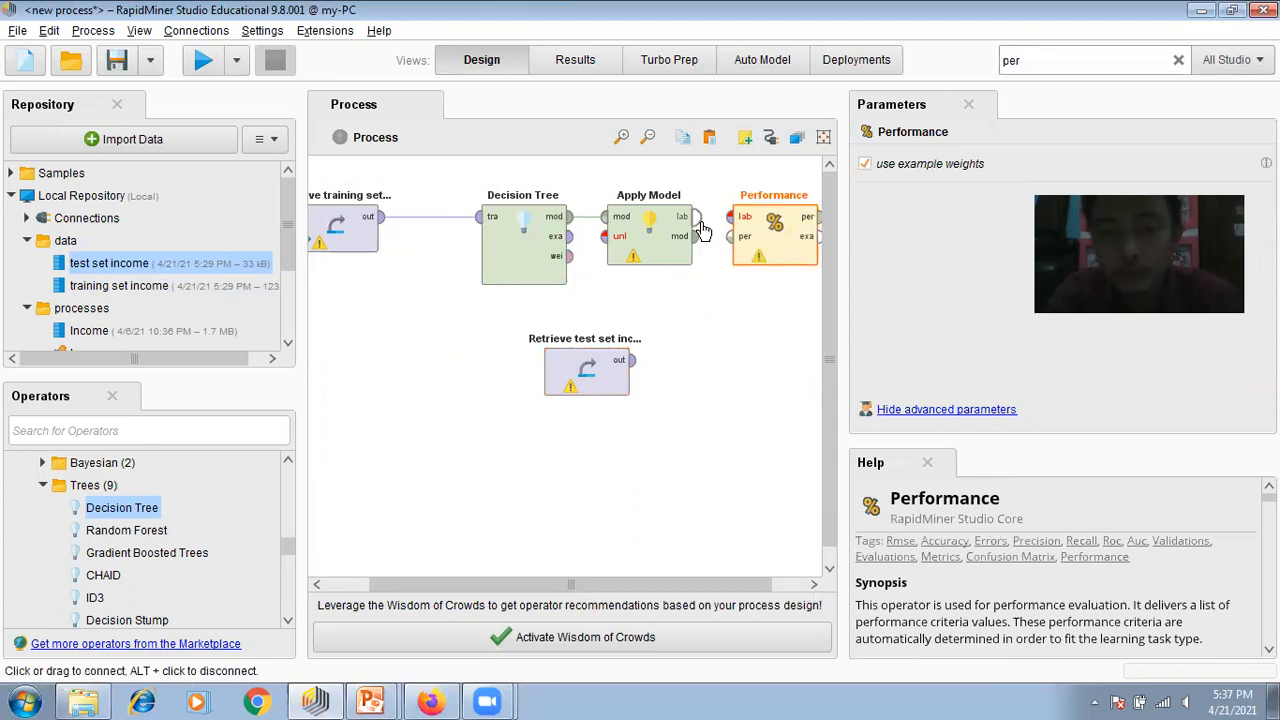
Step: Connect Apply Model's labelled output to the Performance operator and its performance output to the process result
left_click(697, 217)
left_click(733, 228)
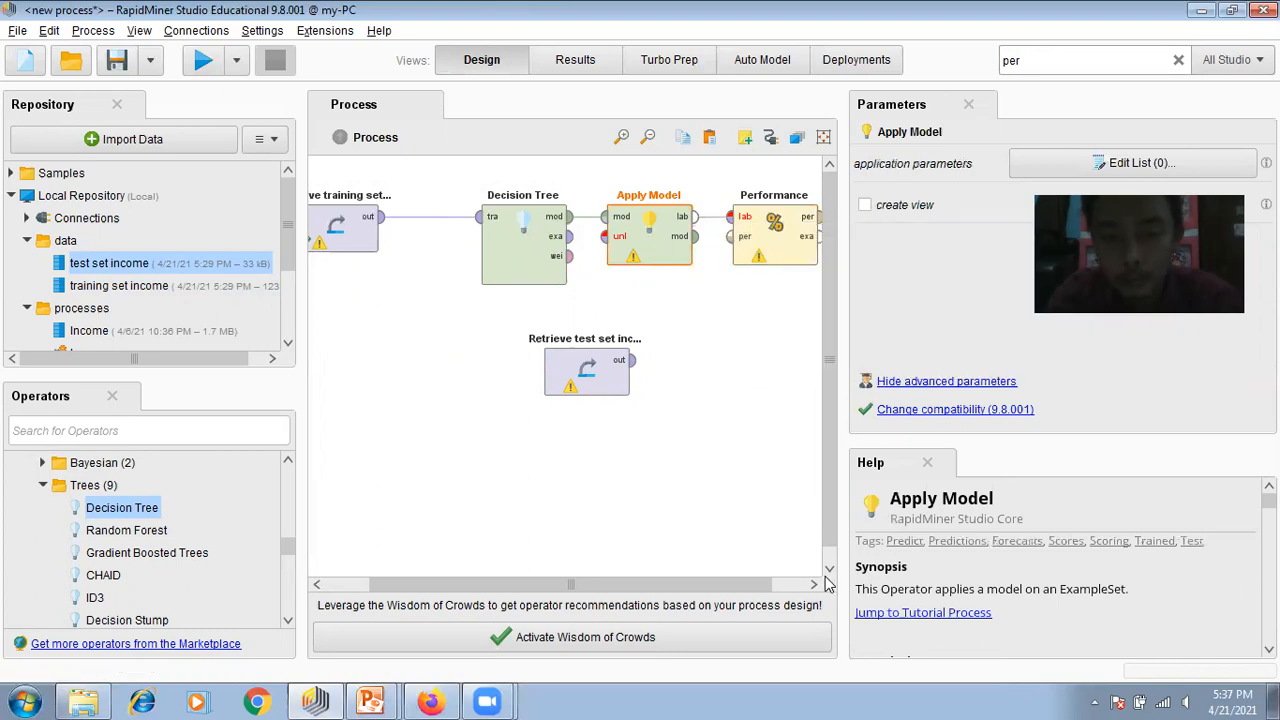
left_click(815, 589)
left_click(815, 589)
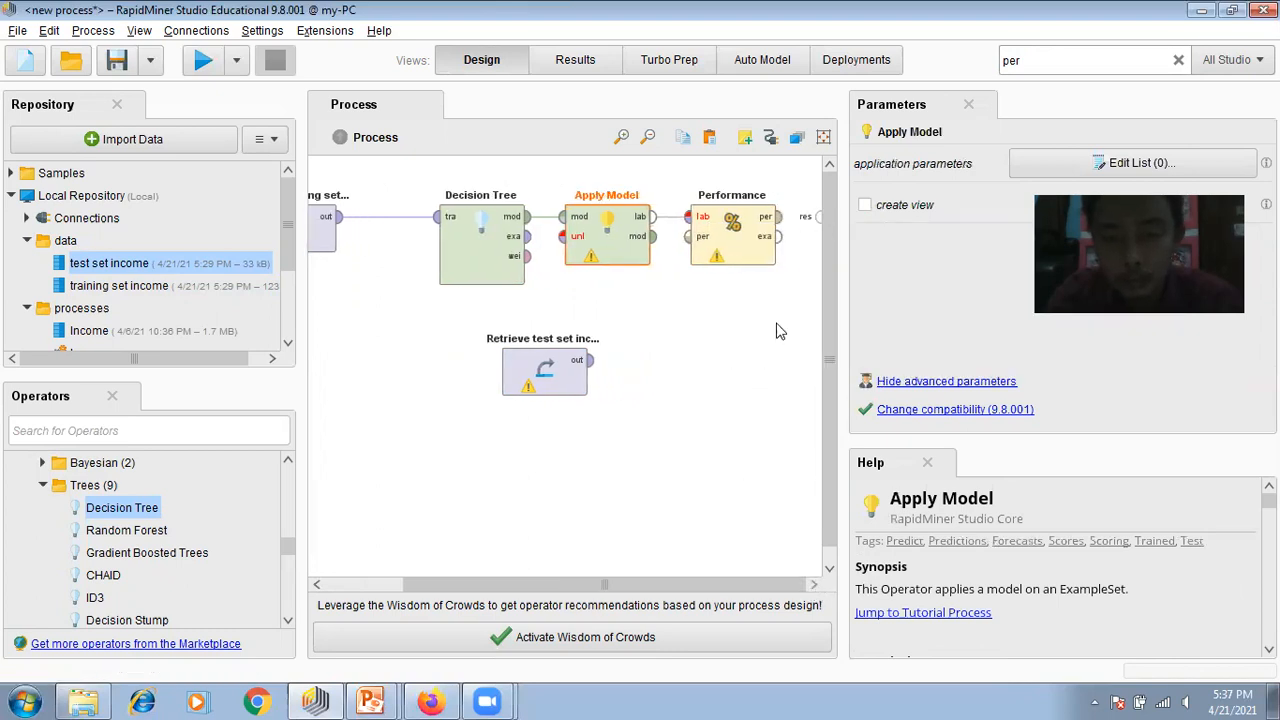
left_click(810, 226)
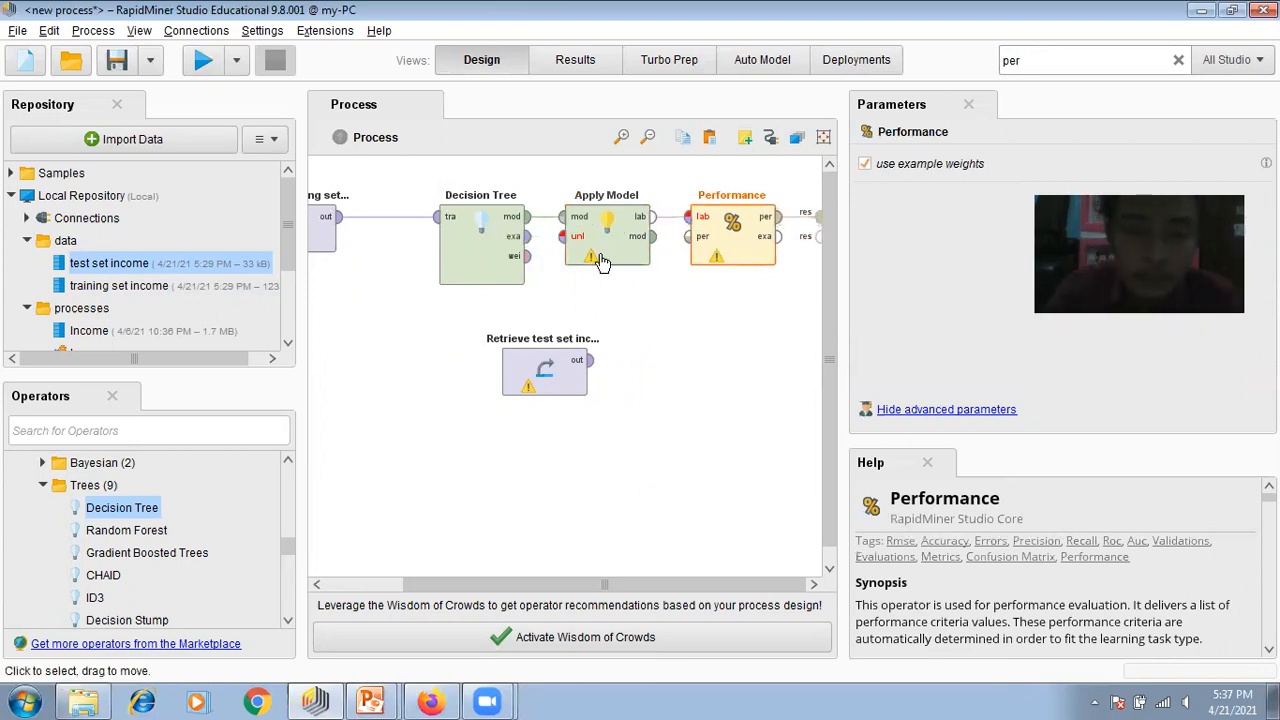
Step: Align the Retrieve test set income operator directly beneath the Decision Tree operator
mouse_move(590, 372)
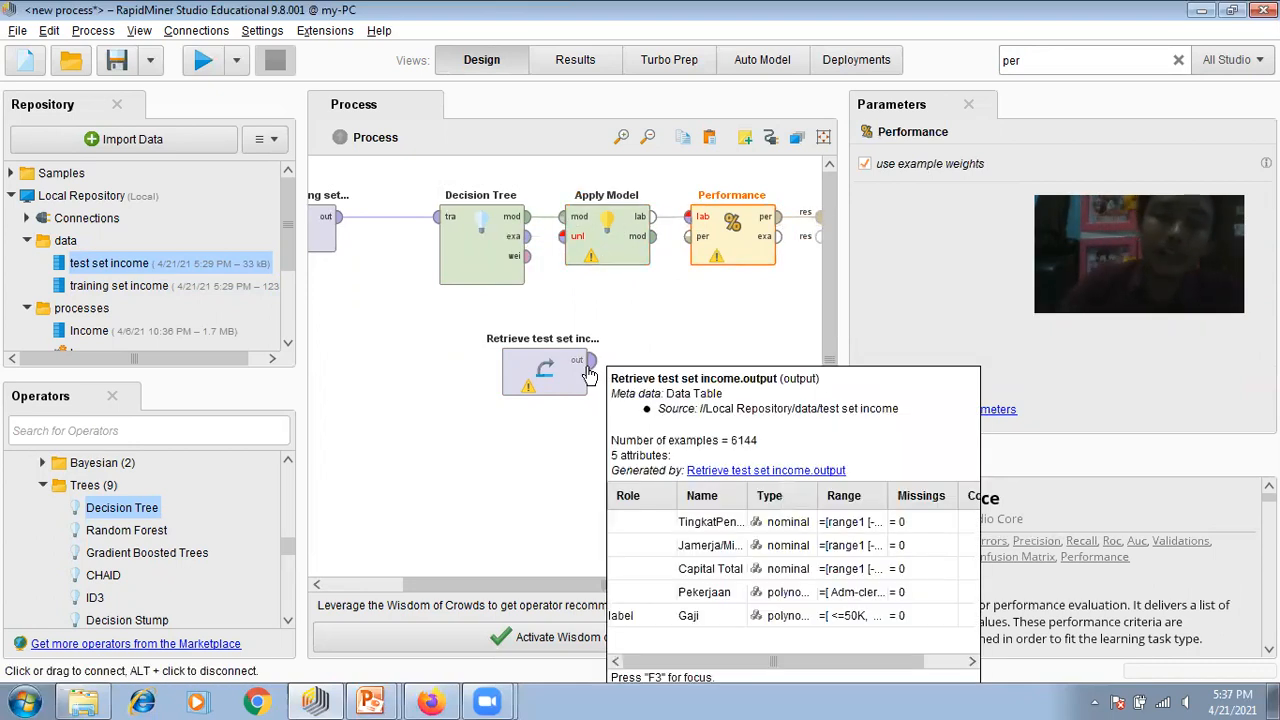
left_click_drag(533, 590, 434, 584)
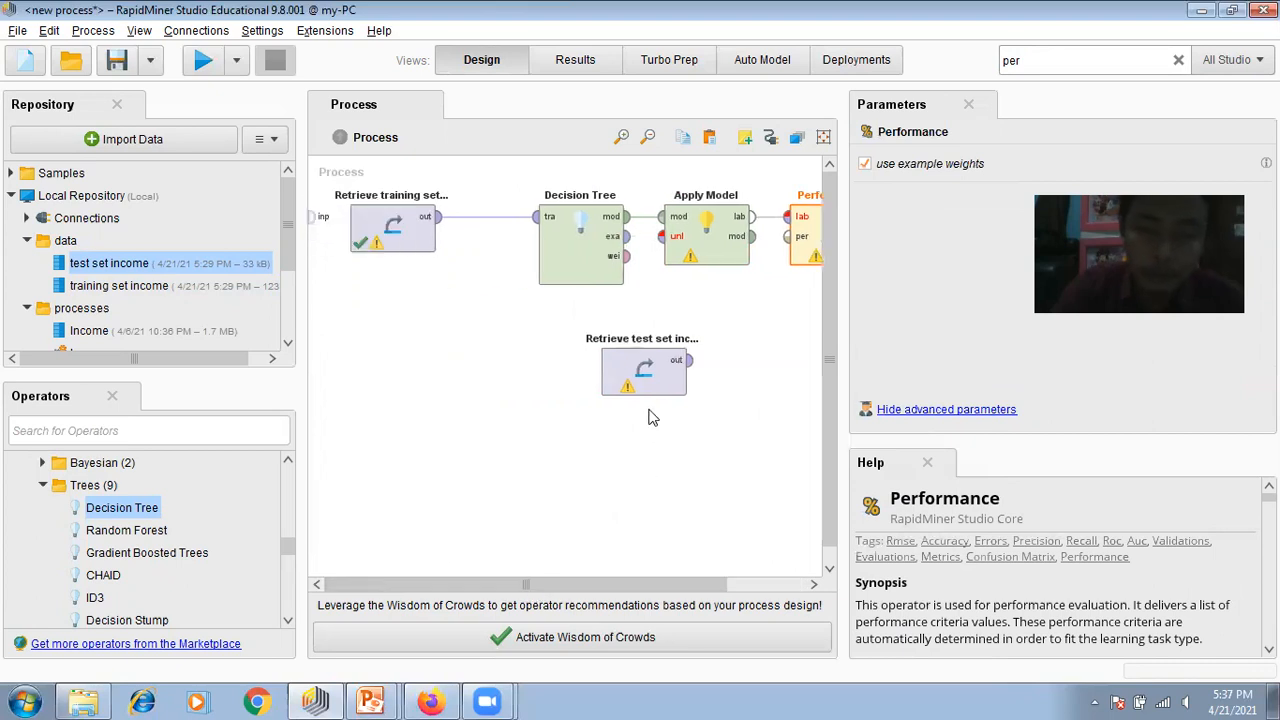
left_click_drag(653, 366, 589, 366)
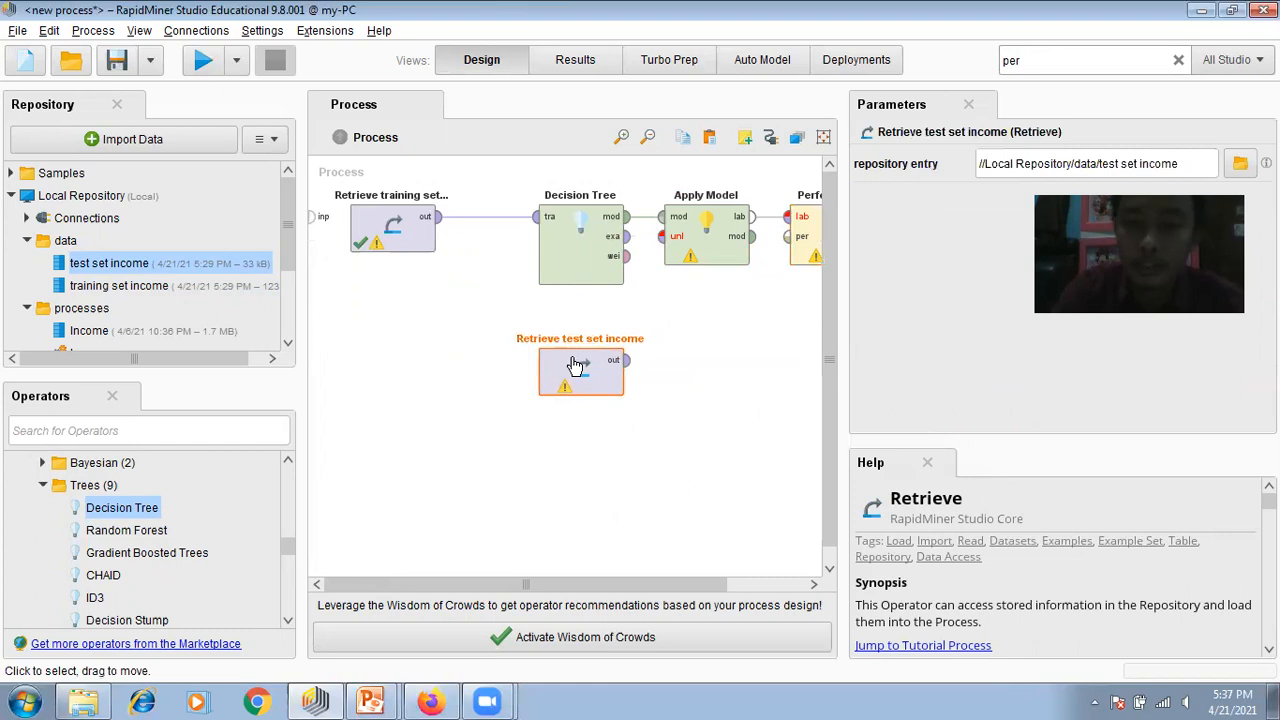
Step: Connect the Retrieve test set income output to Apply Model's unlabelled input and run the process
left_click(628, 362)
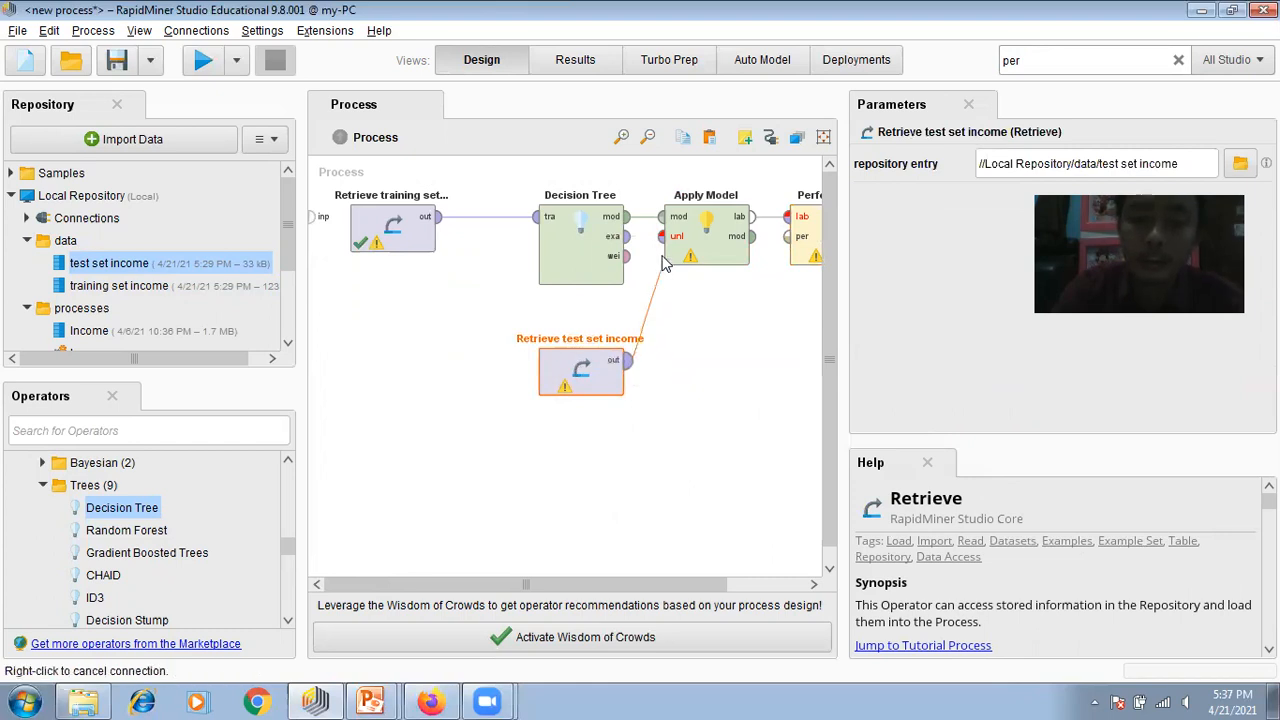
left_click(663, 238)
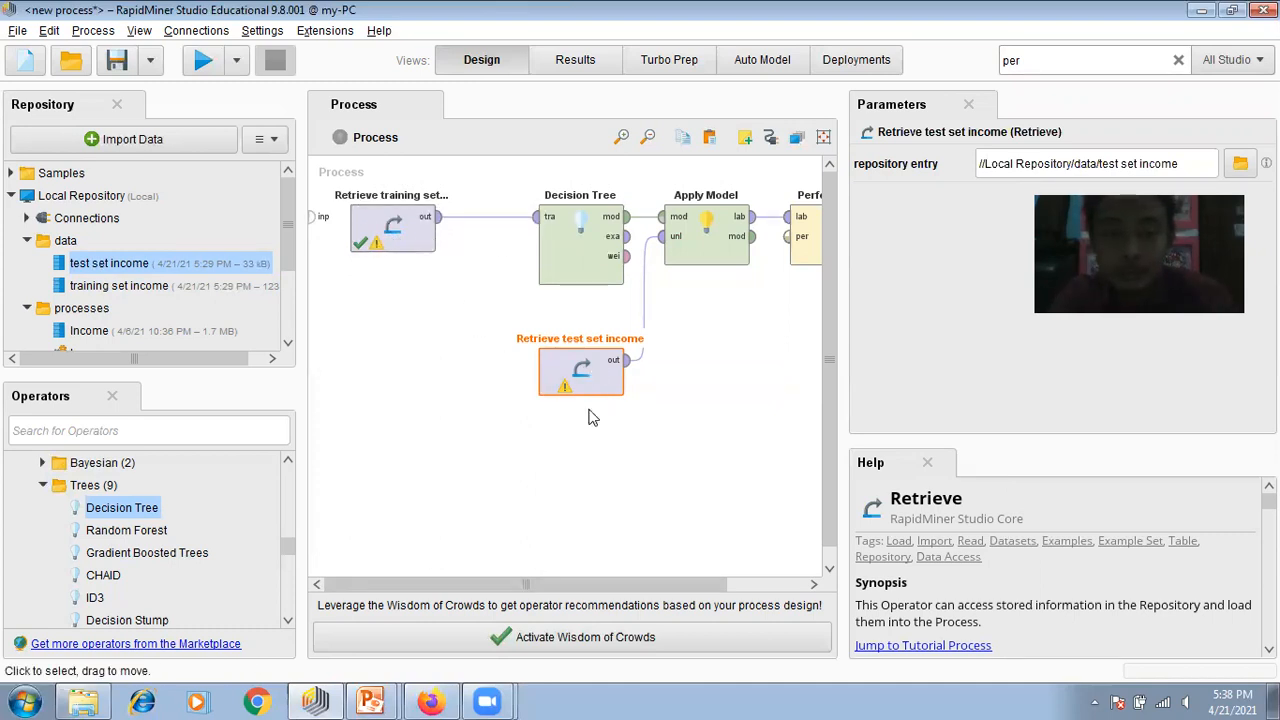
left_click_drag(615, 583, 700, 584)
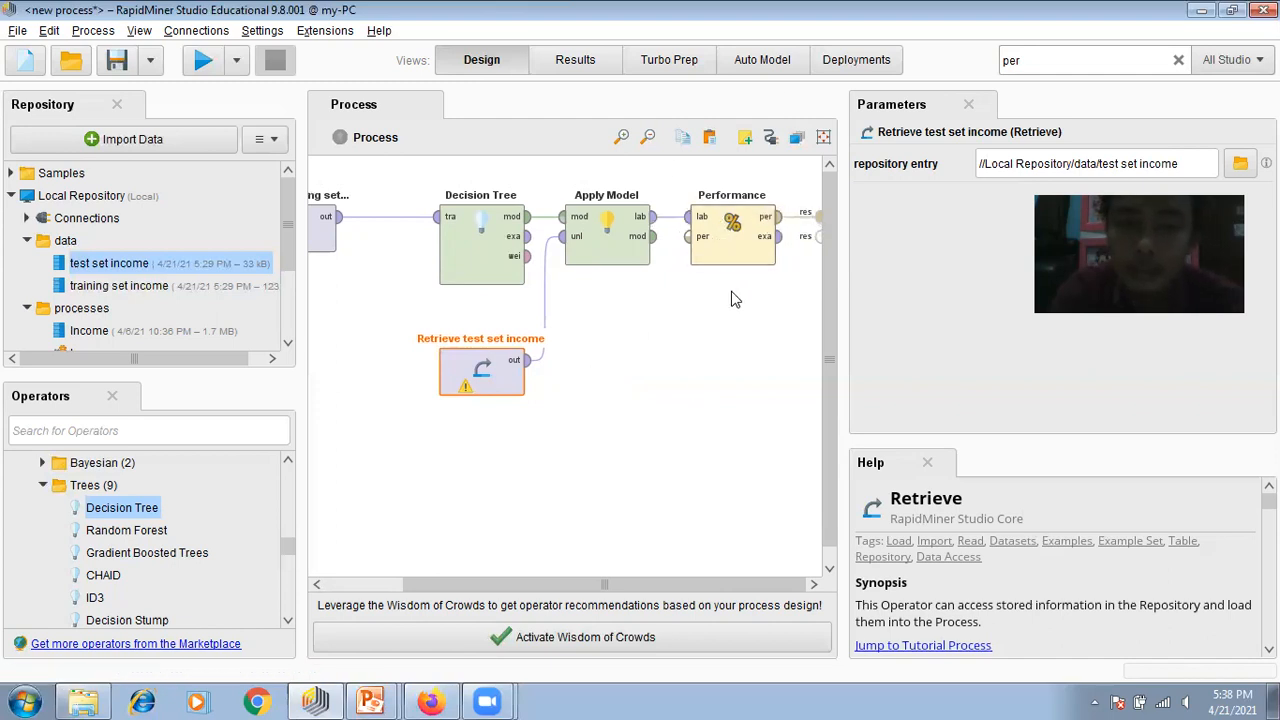
left_click(202, 66)
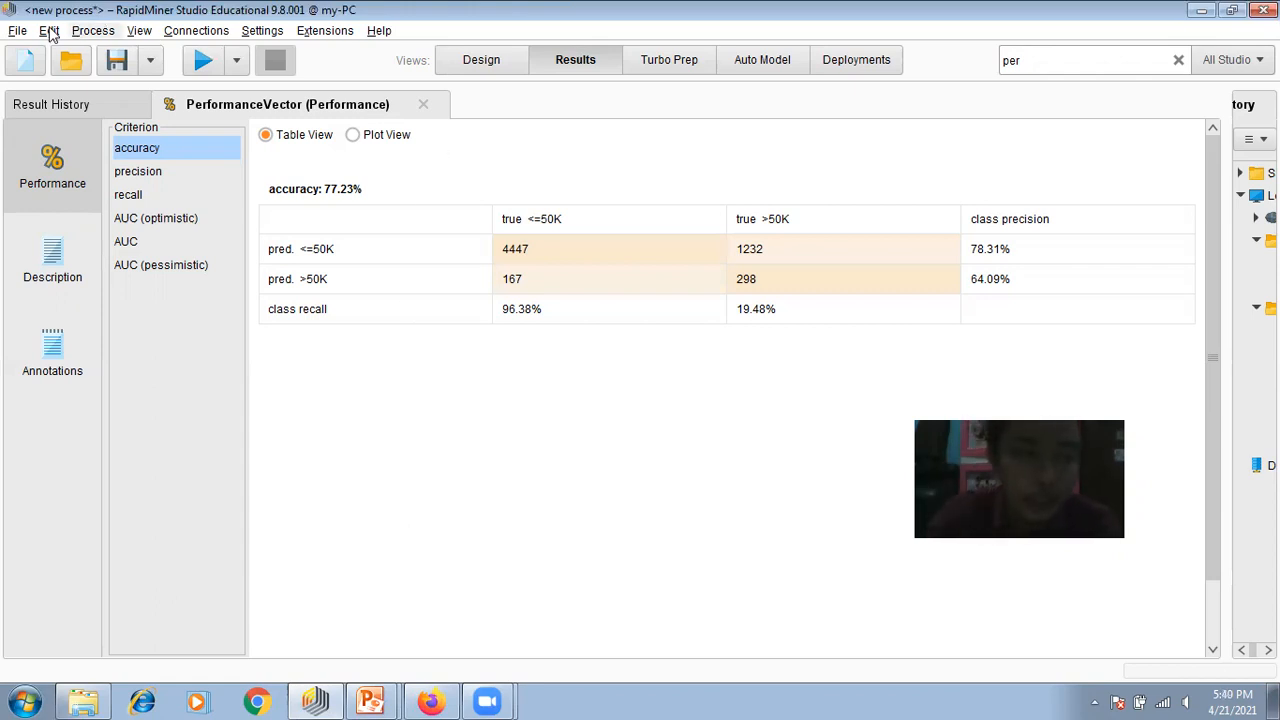
Step: Save the process in the Local Repository under the name Validasi Income
left_click(18, 32)
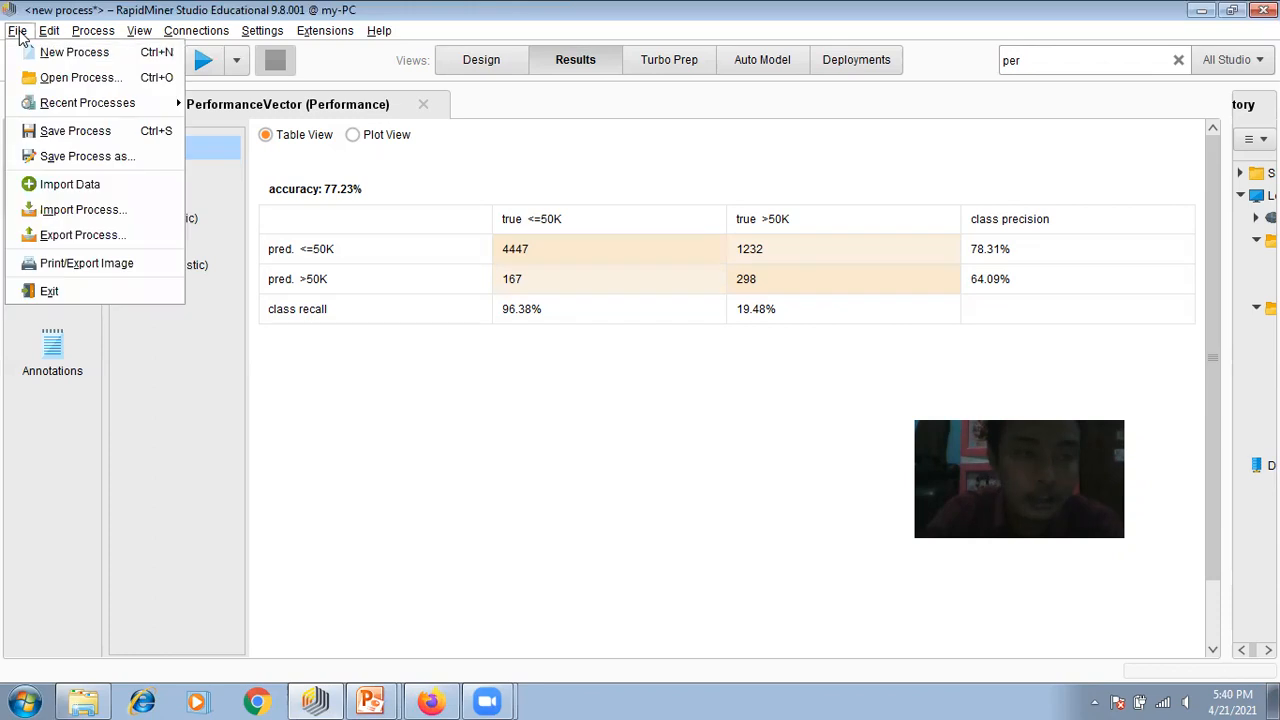
left_click(75, 131)
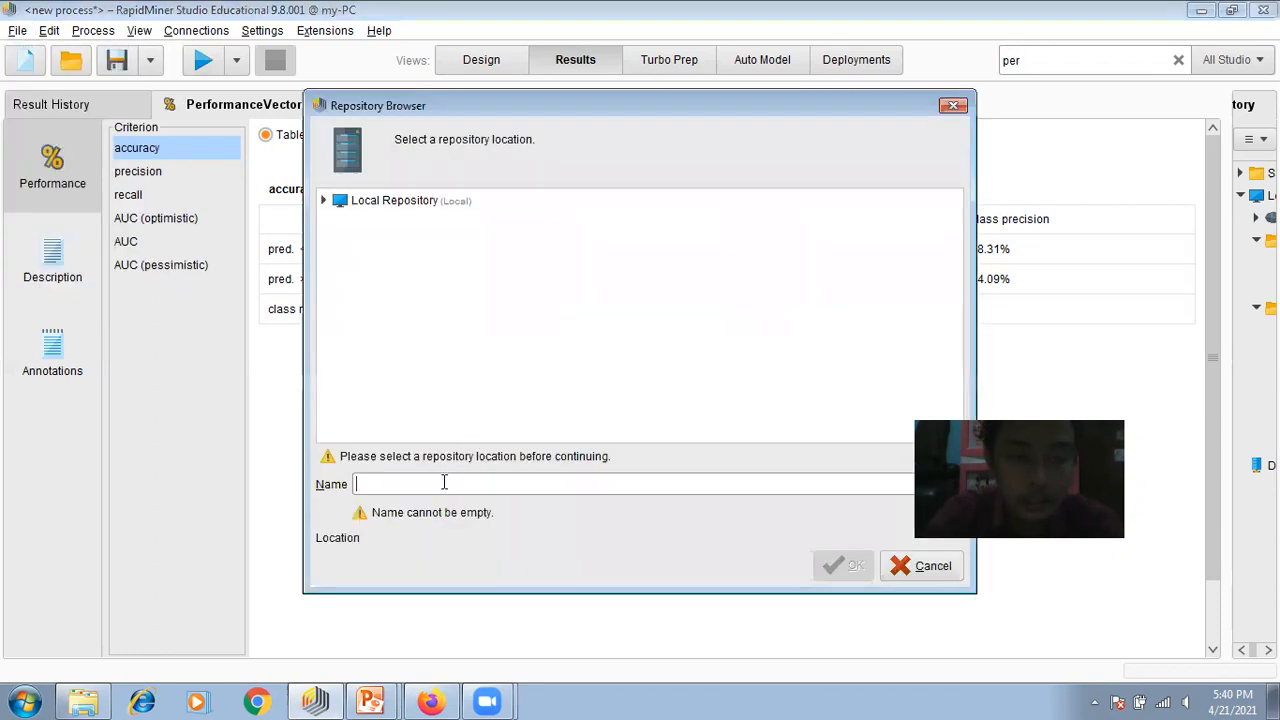
type("Validasi ")
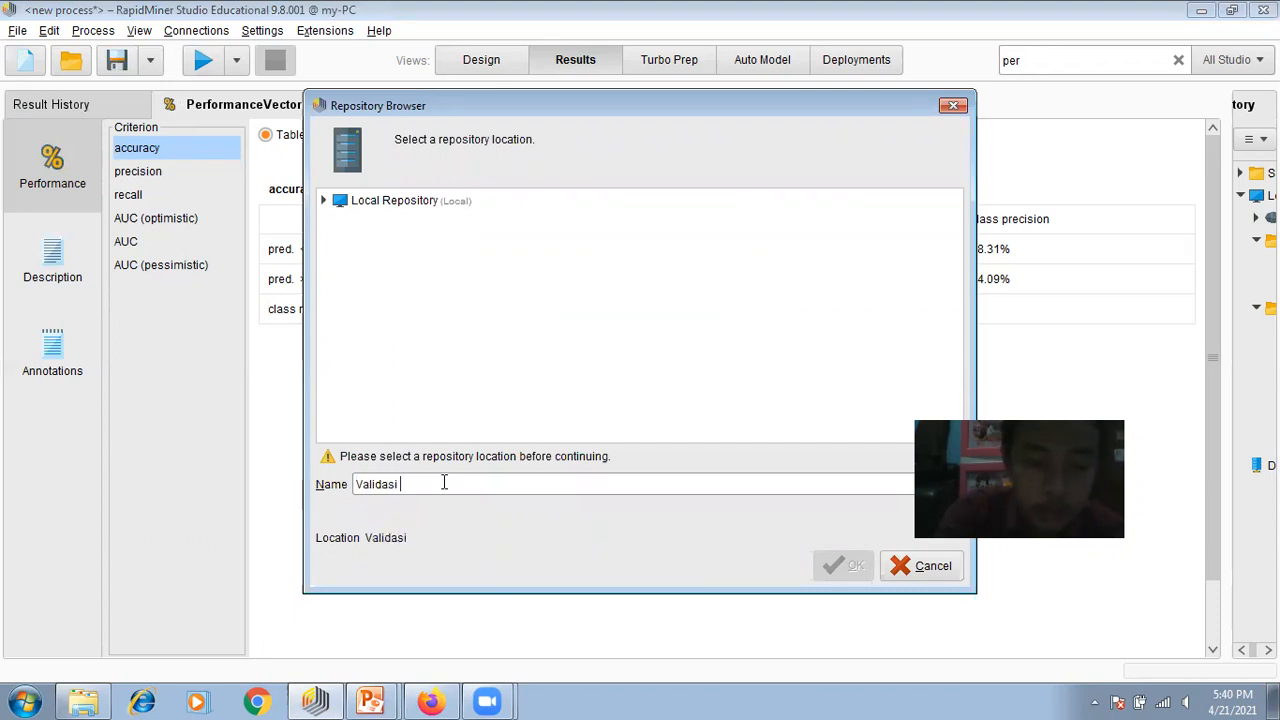
type("Income")
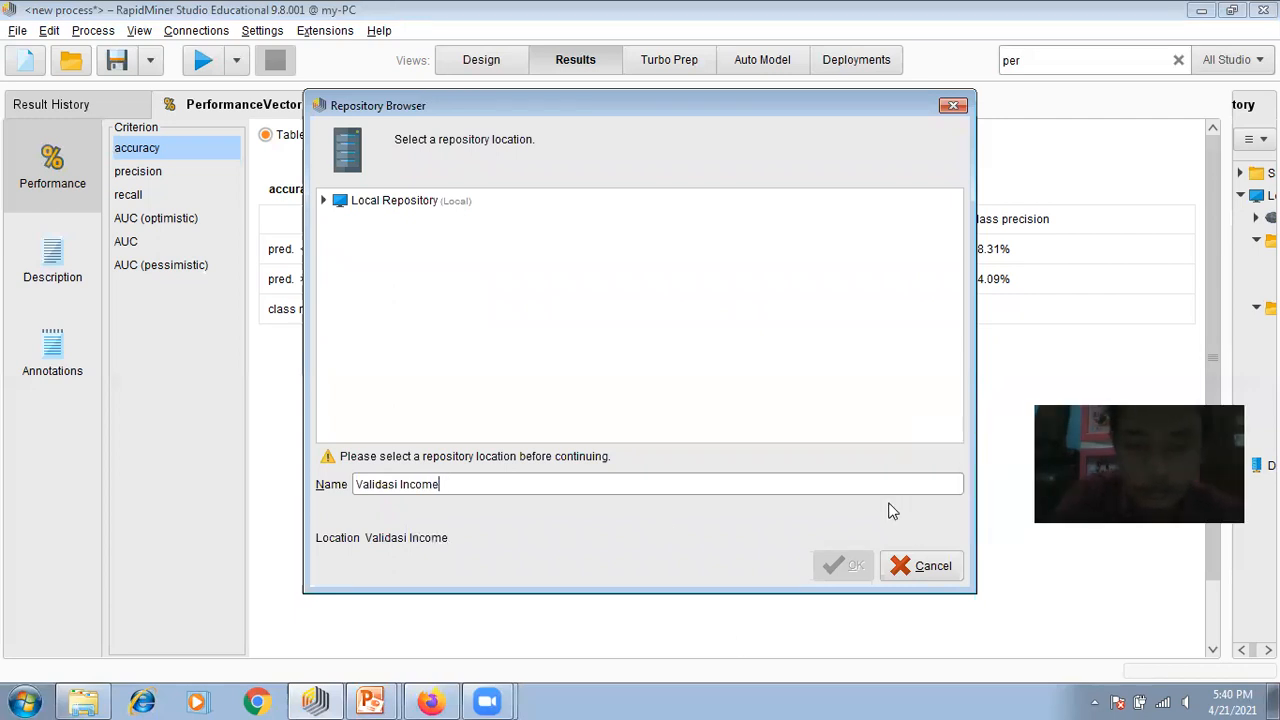
left_click(387, 201)
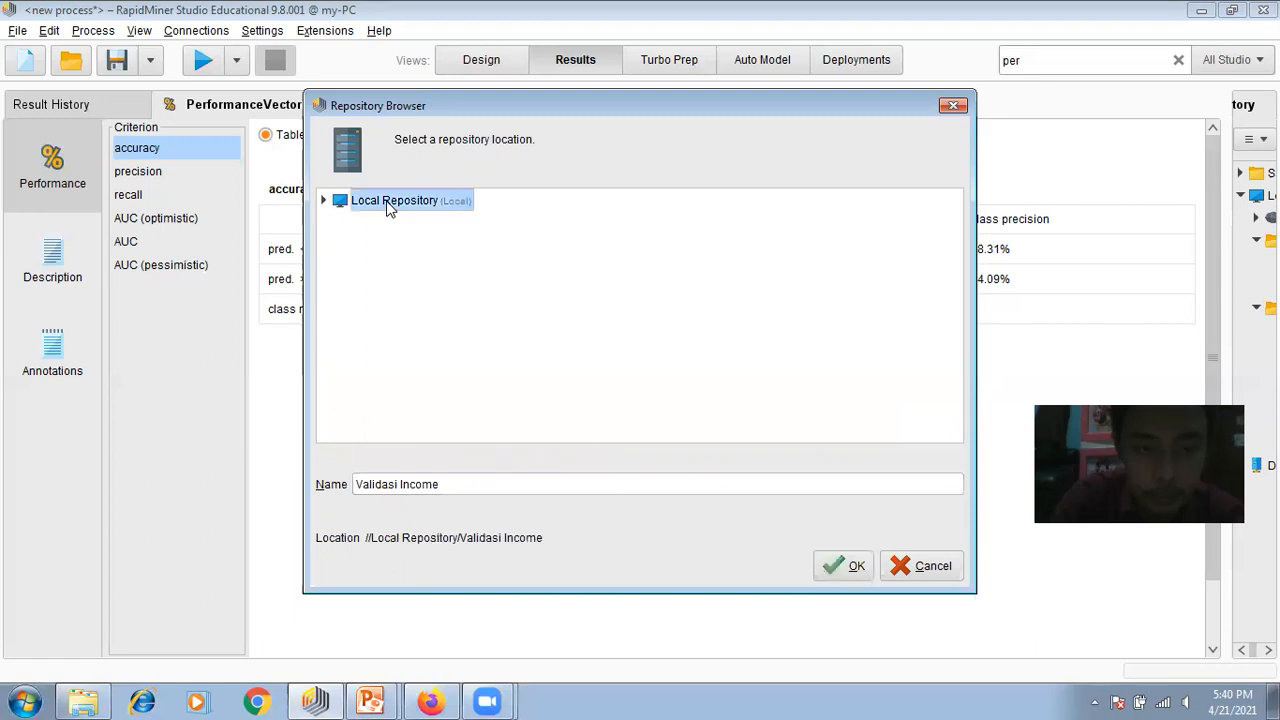
left_click(847, 569)
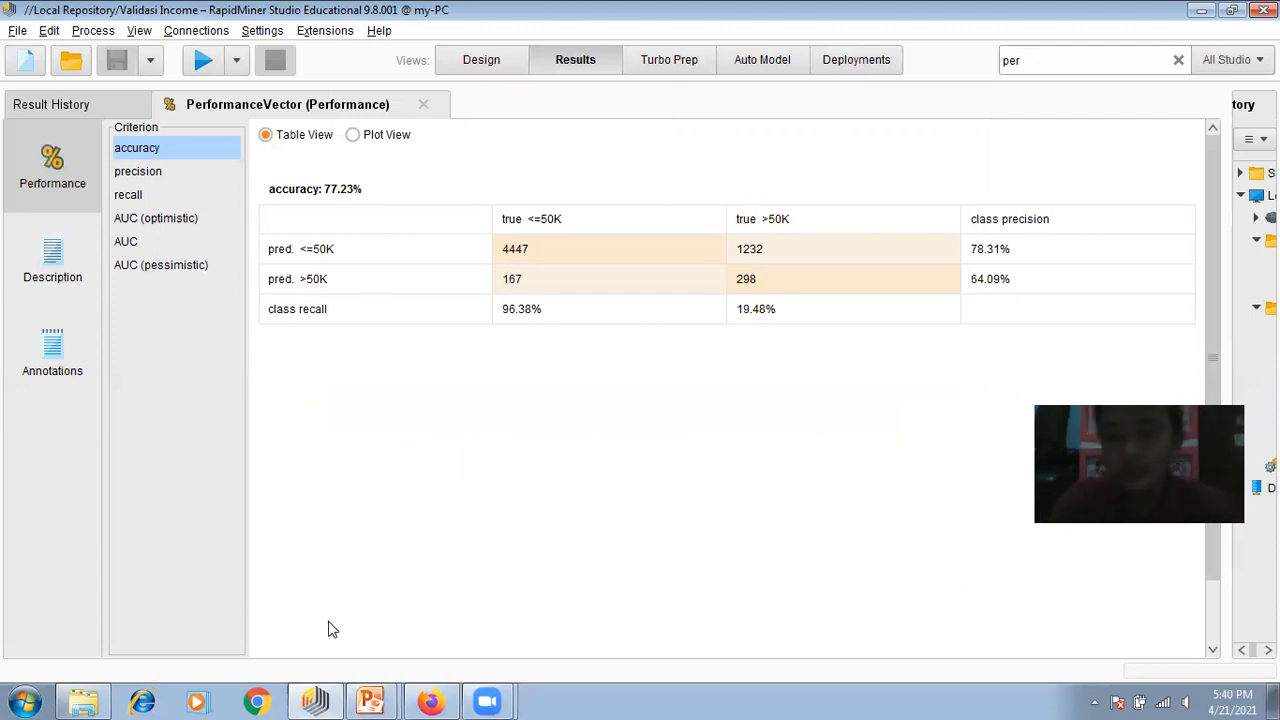
Step: Switch to the M_12_Proses dan Kualitas Klasifikasi presentation in PowerPoint and read the Split Validation slide
left_click(367, 700)
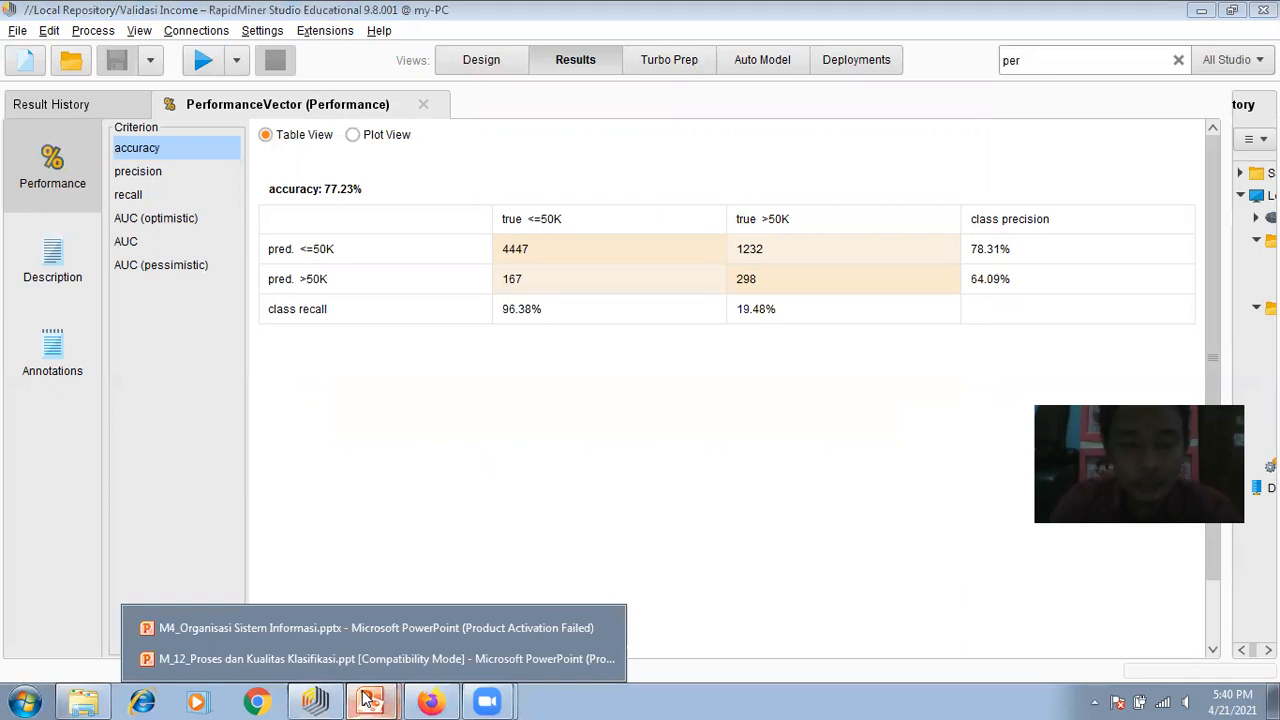
left_click(298, 658)
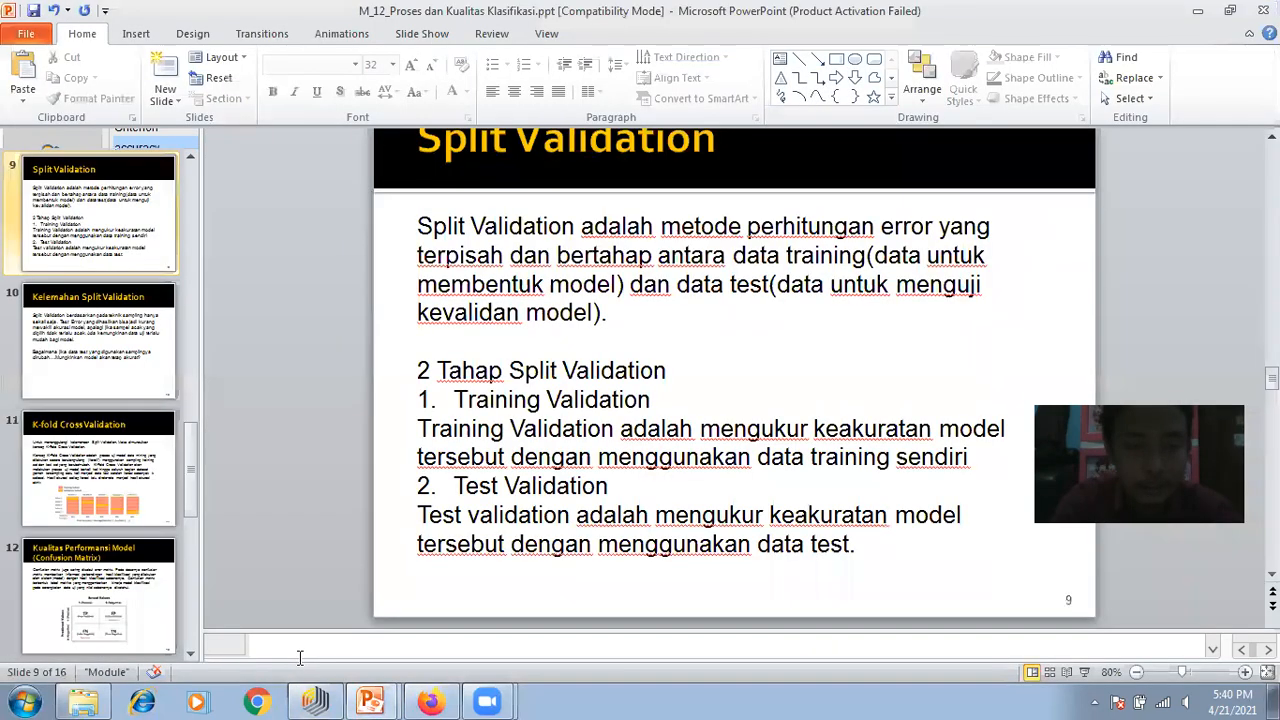
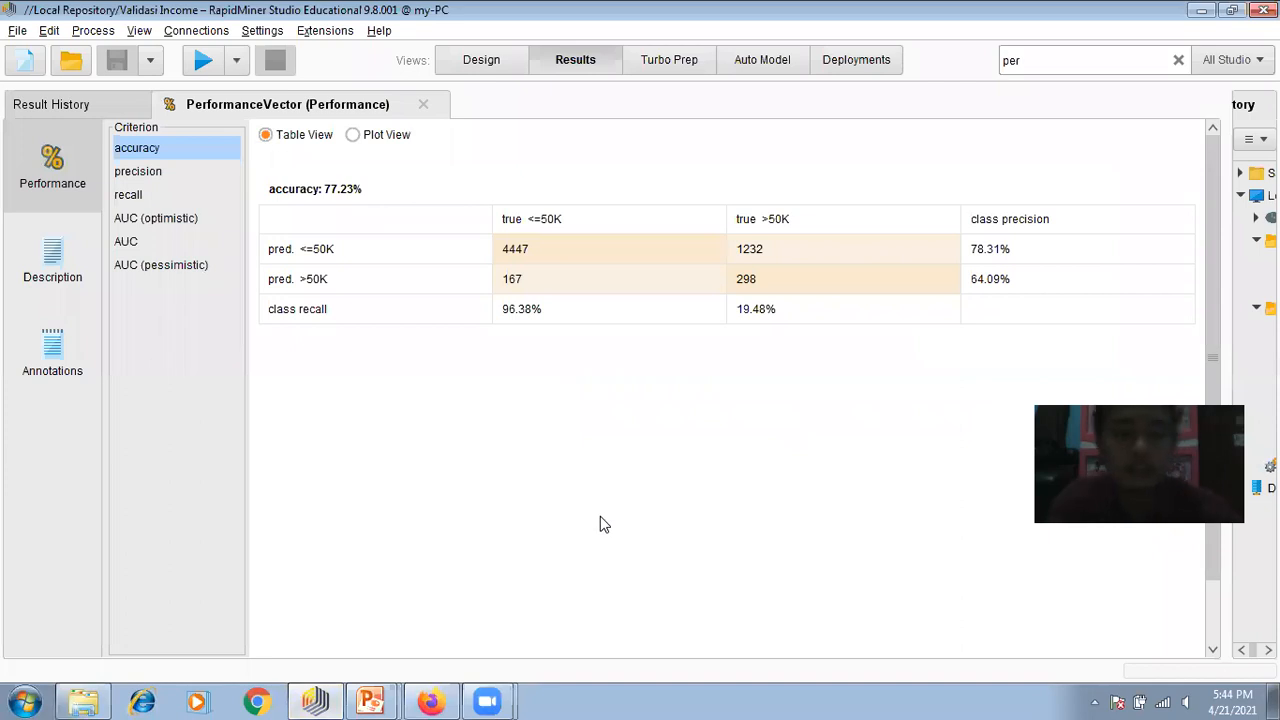
Step: Reopen the recently used Income process from the Local Repository's processes folder
left_click(17, 31)
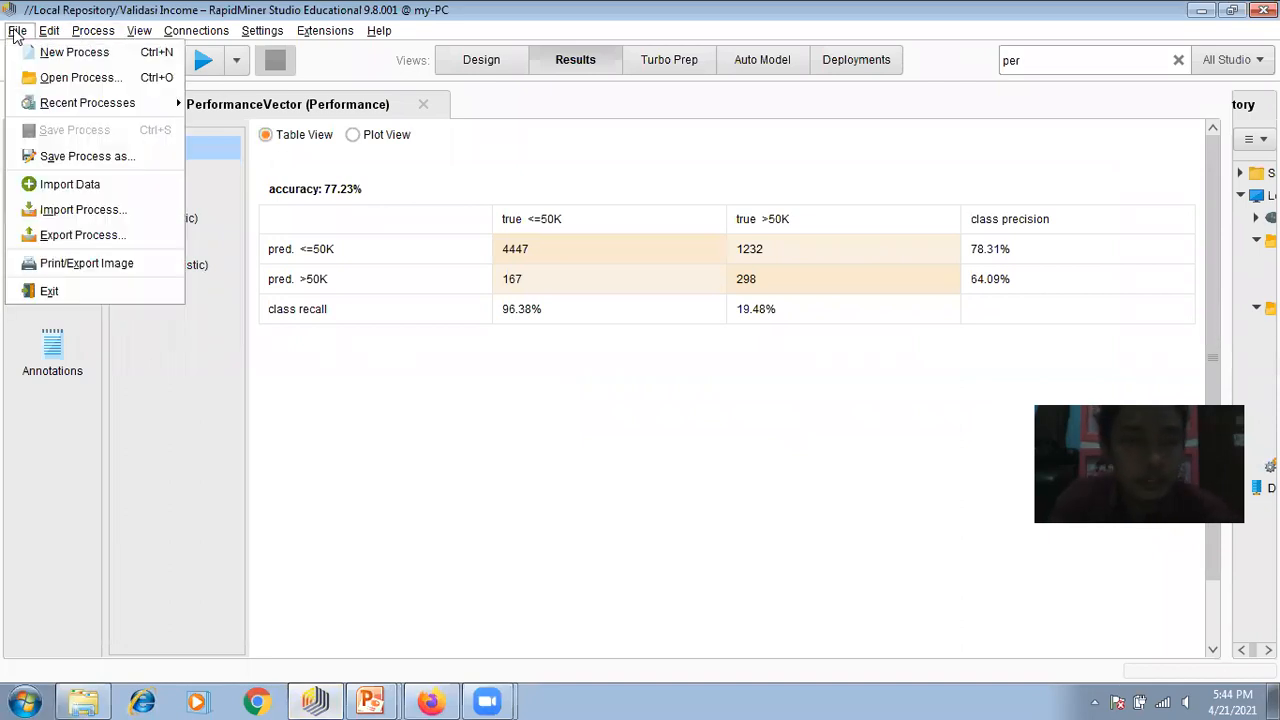
mouse_move(60, 106)
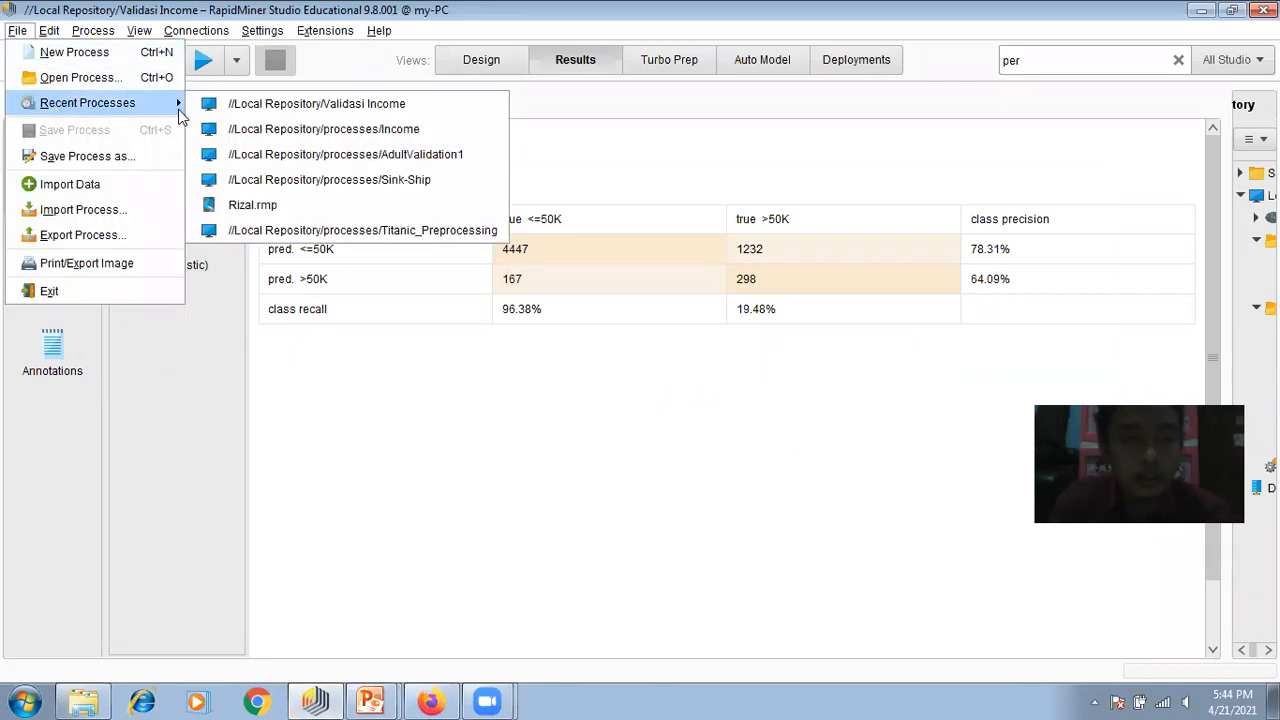
left_click(356, 129)
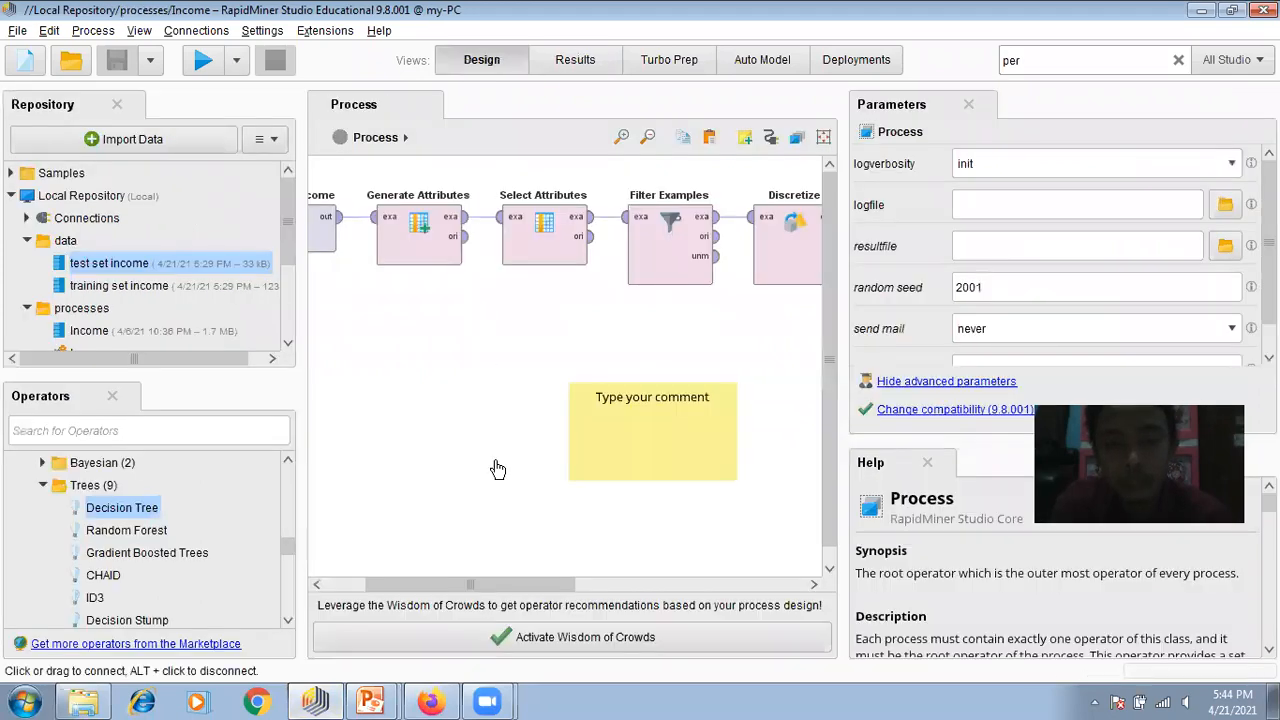
Step: Delete both Store operators that follow Split Data at the end of the Income process
left_click_drag(476, 591, 746, 605)
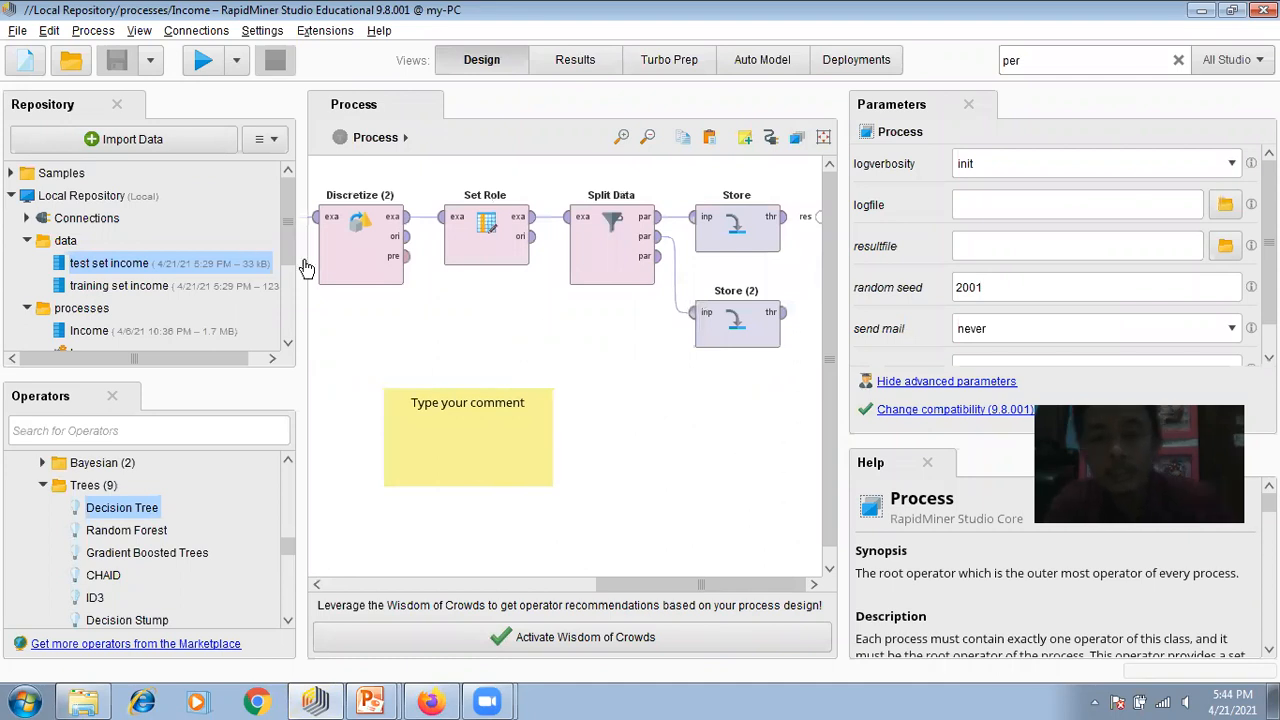
left_click(88, 263)
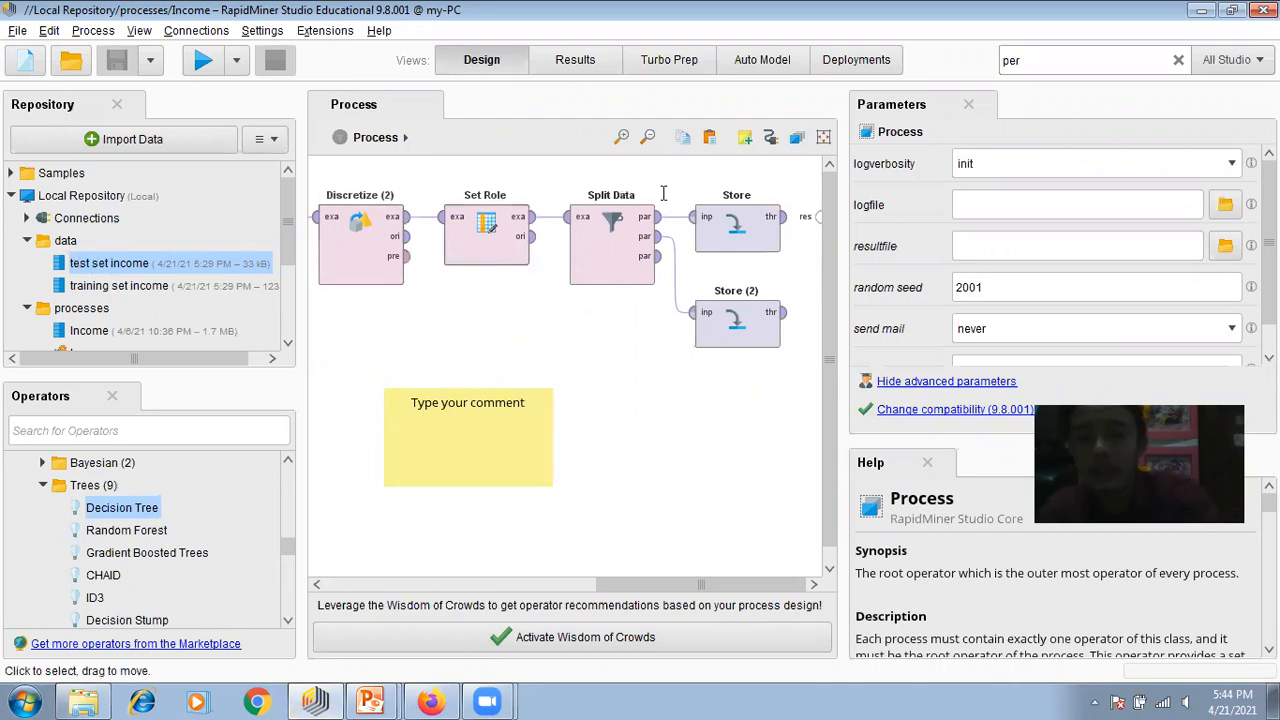
left_click(738, 250)
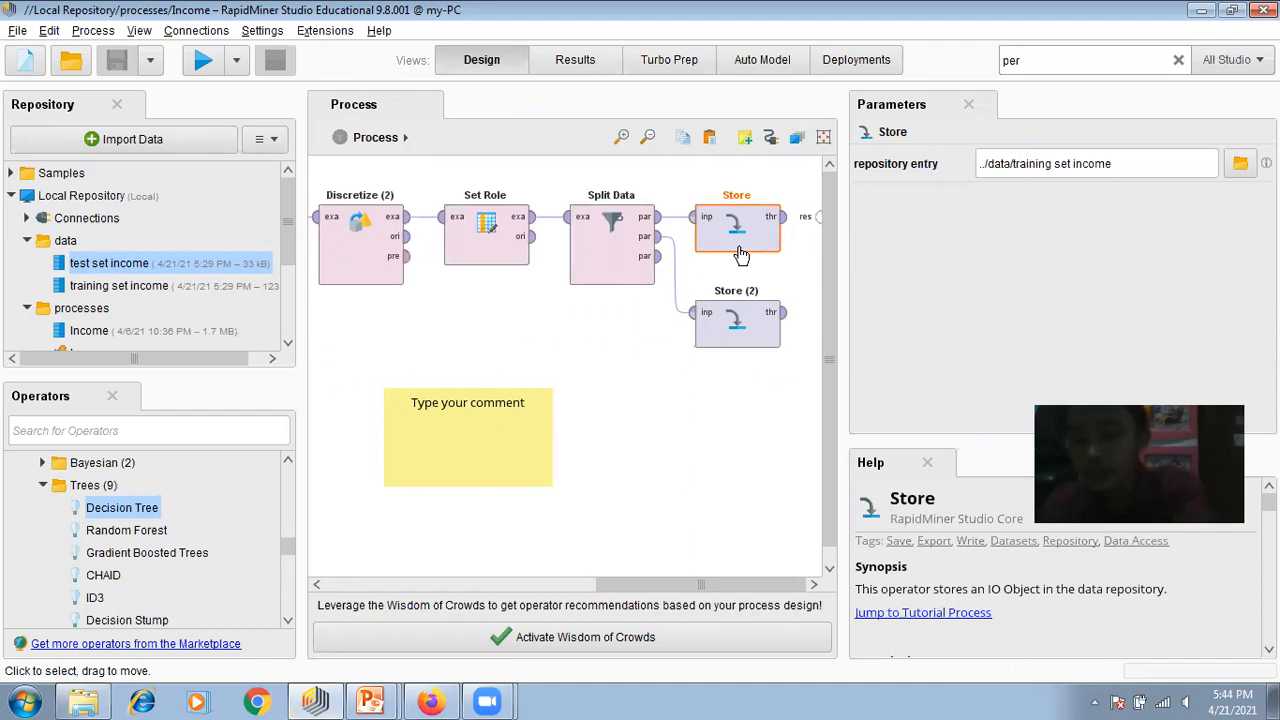
key("Delete")
left_click(752, 324)
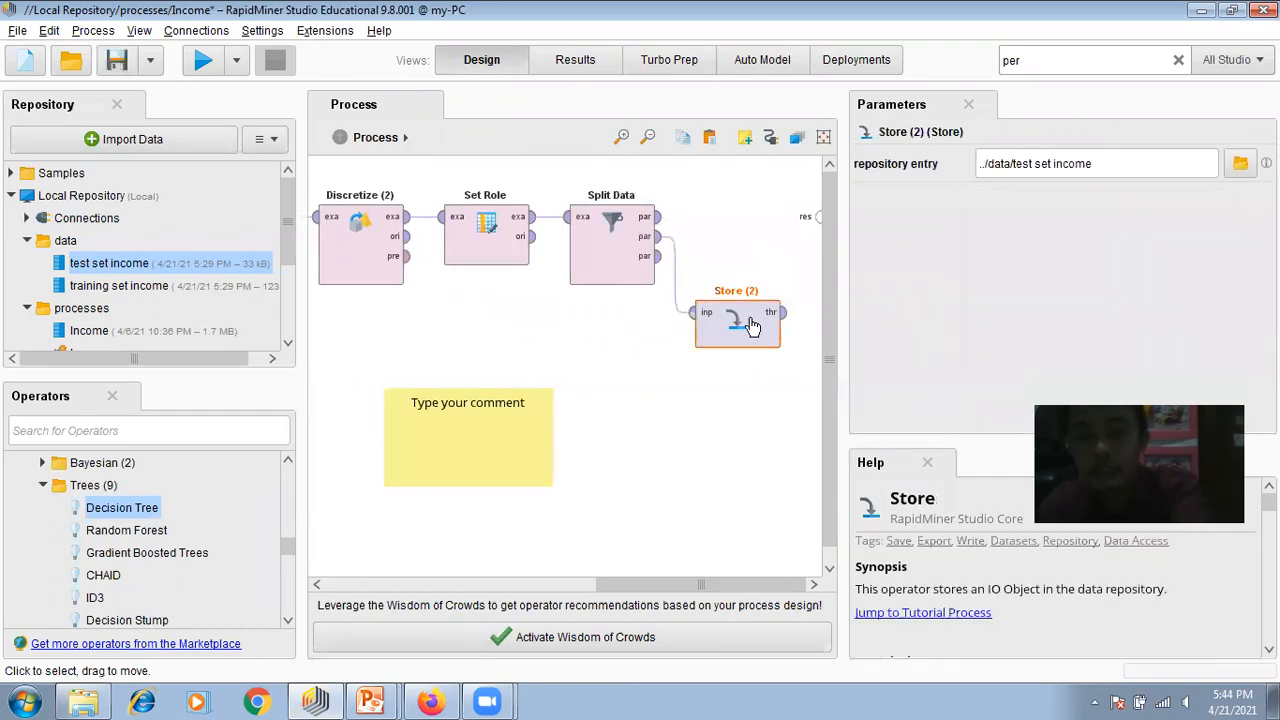
key("Delete")
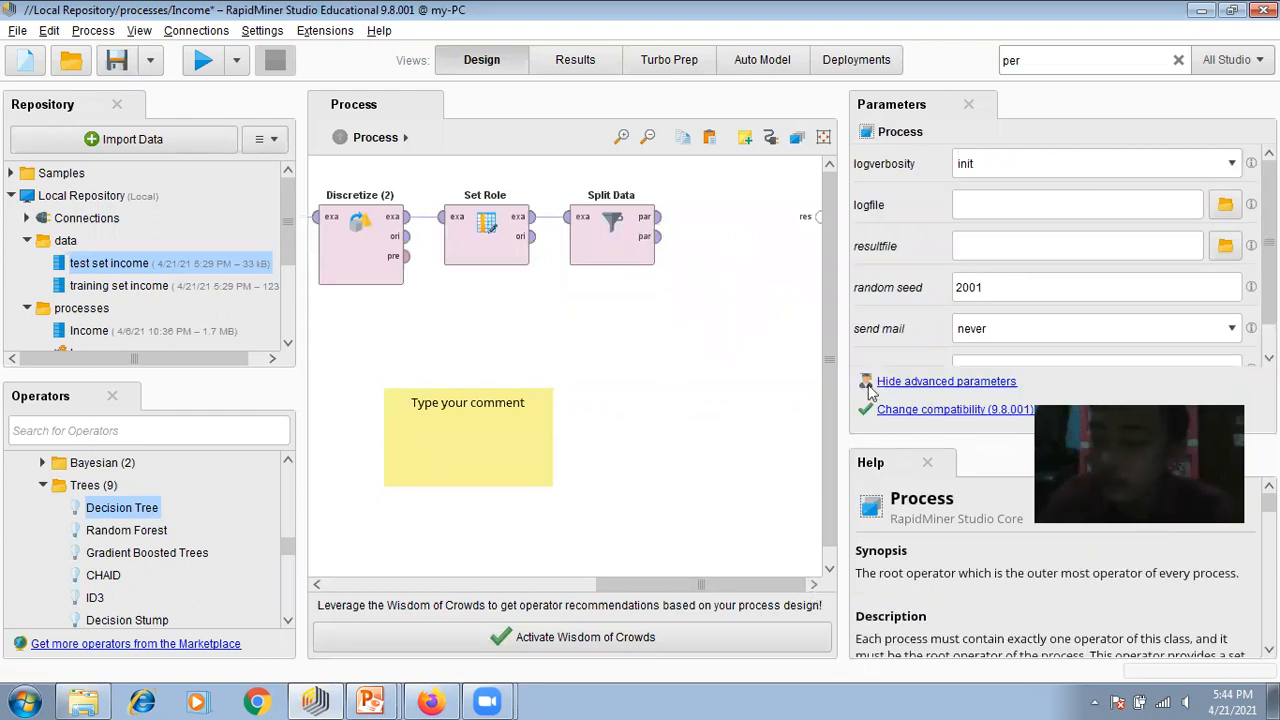
left_click(1030, 60)
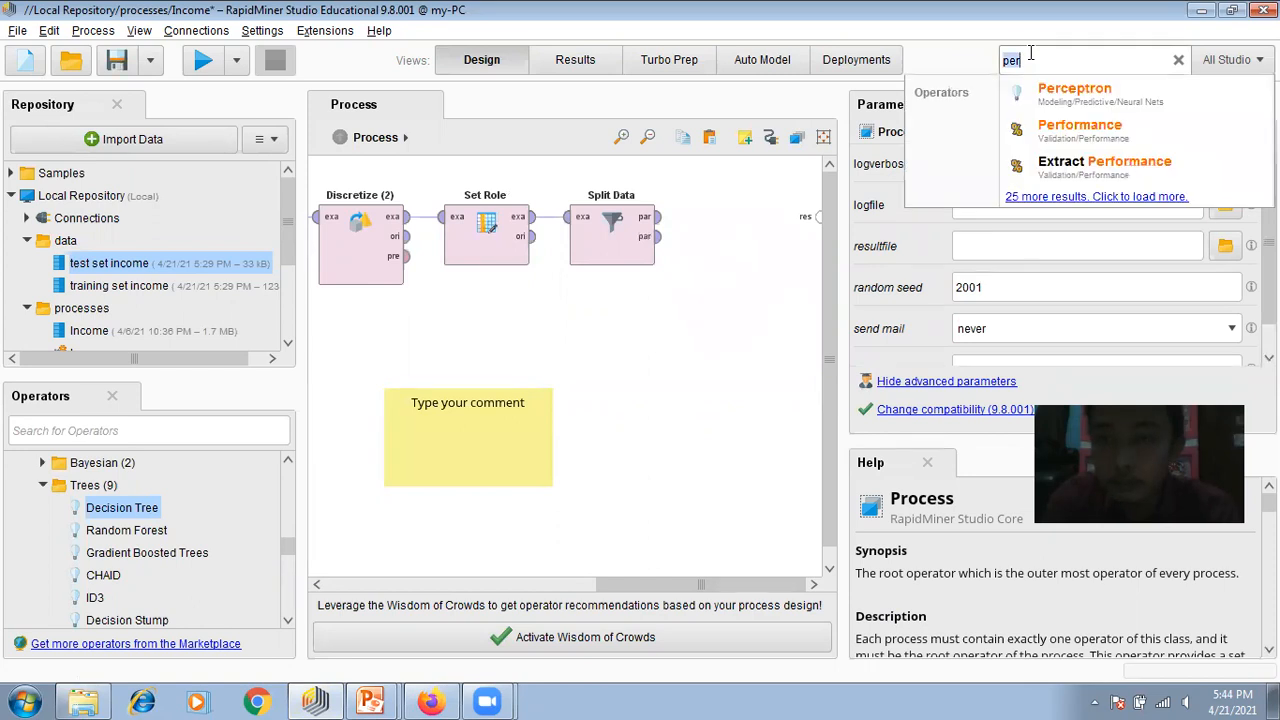
key("BackSpace")
type("k")
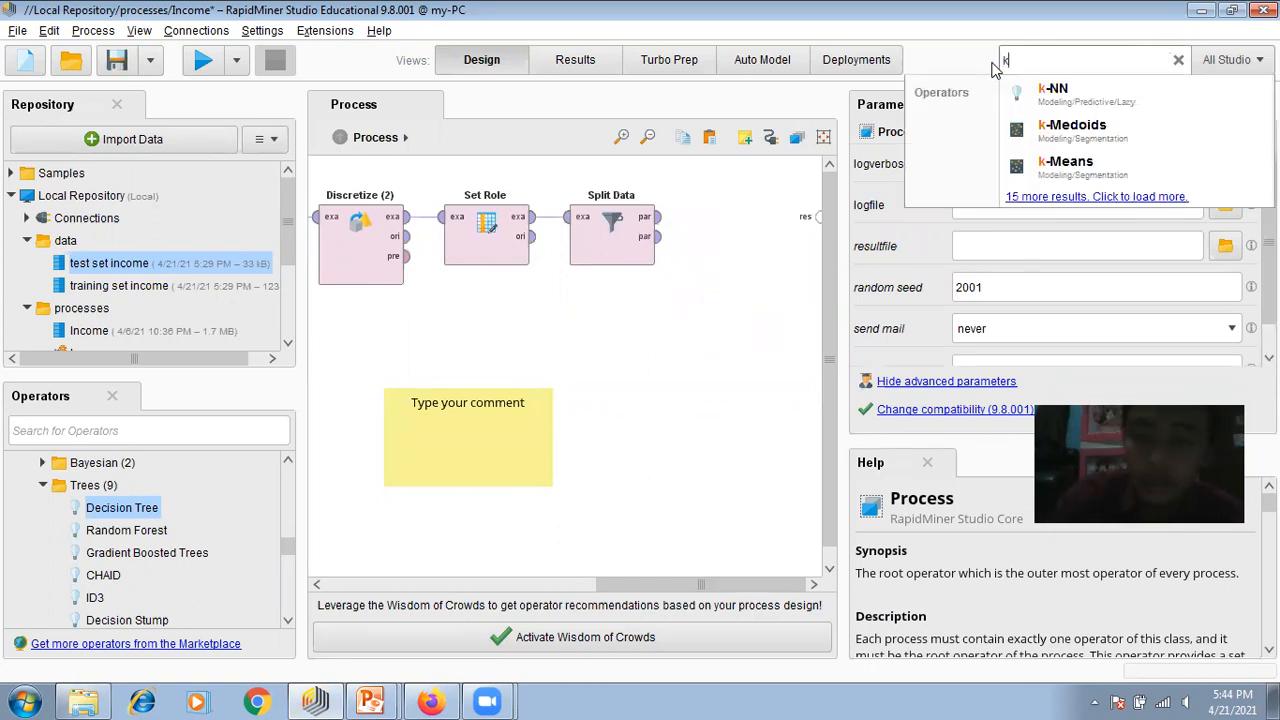
type("fo")
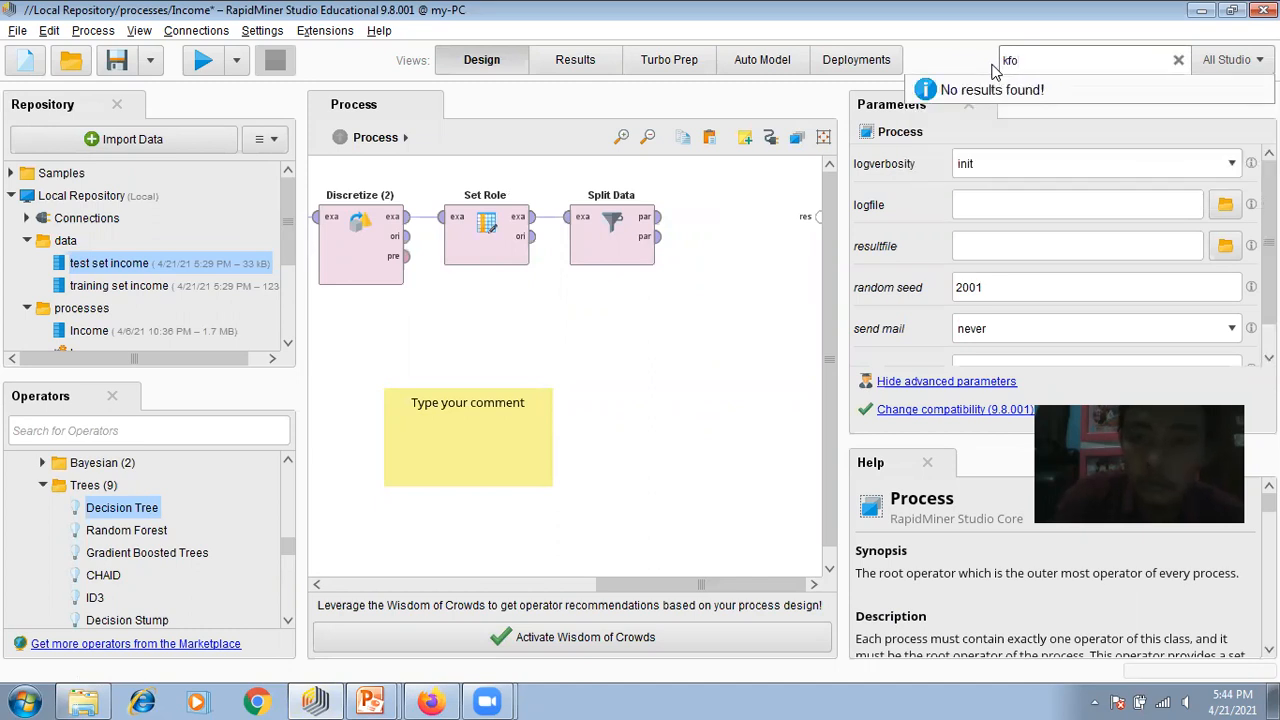
key("BackSpace")
key("BackSpace")
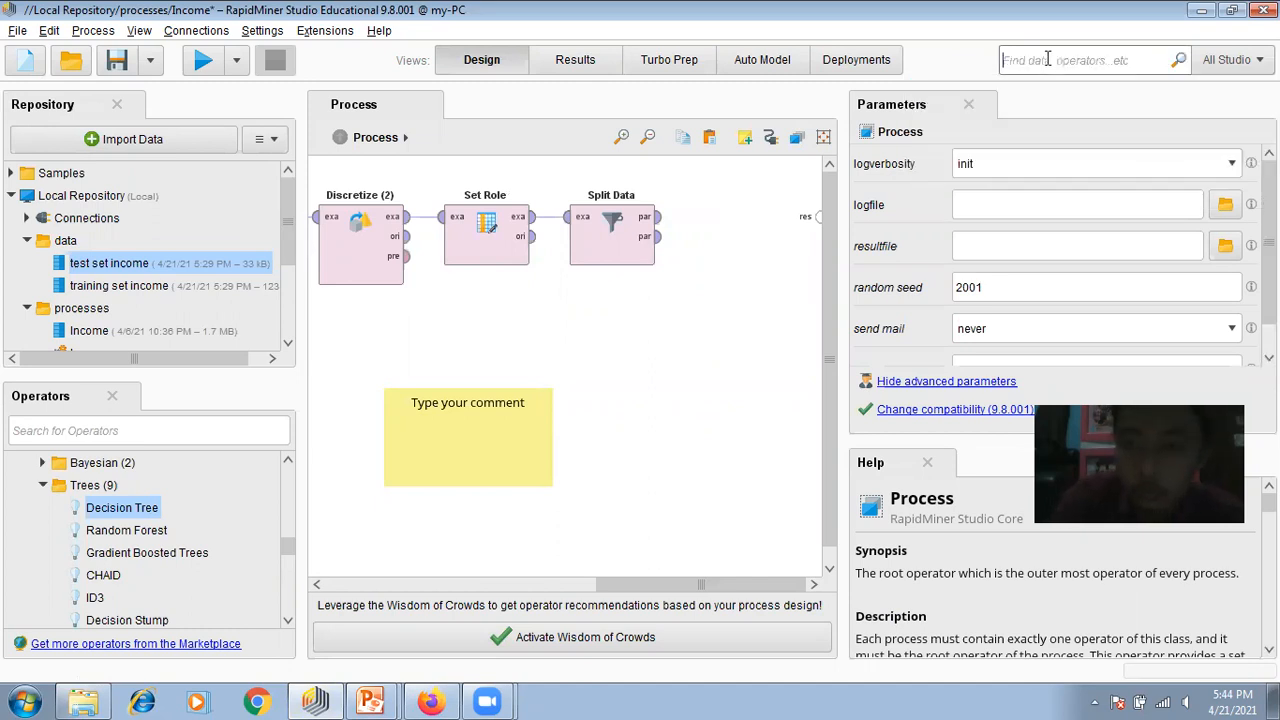
type("k")
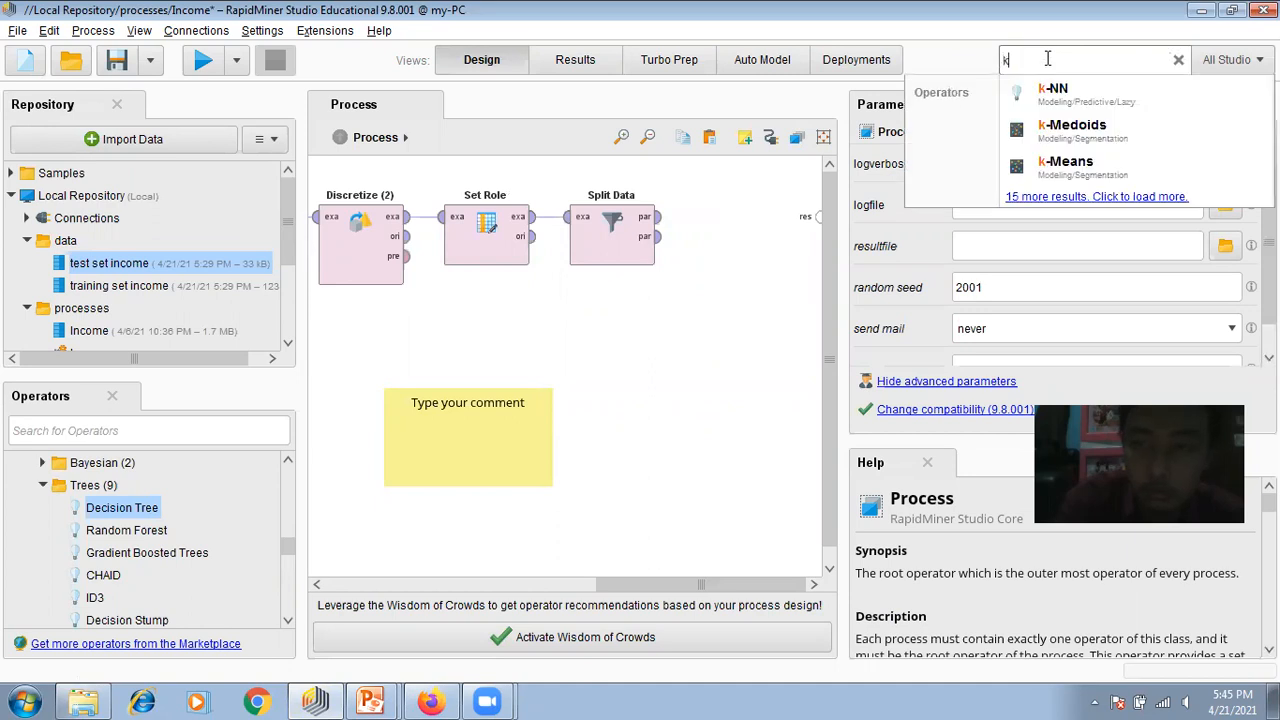
type("-")
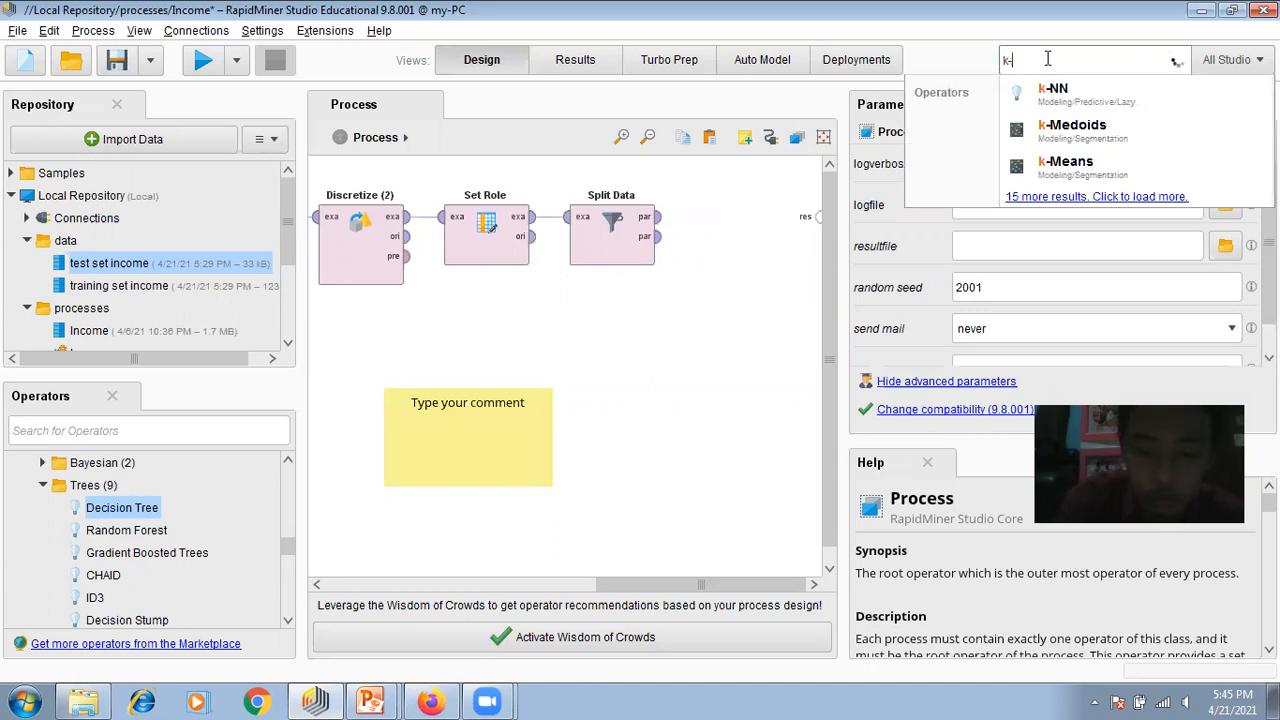
type("f")
key("BackSpace")
key("BackSpace")
key("BackSpace")
Step: Search for "cro" and place the Cross Validation operator in line after Split Data
type("cro")
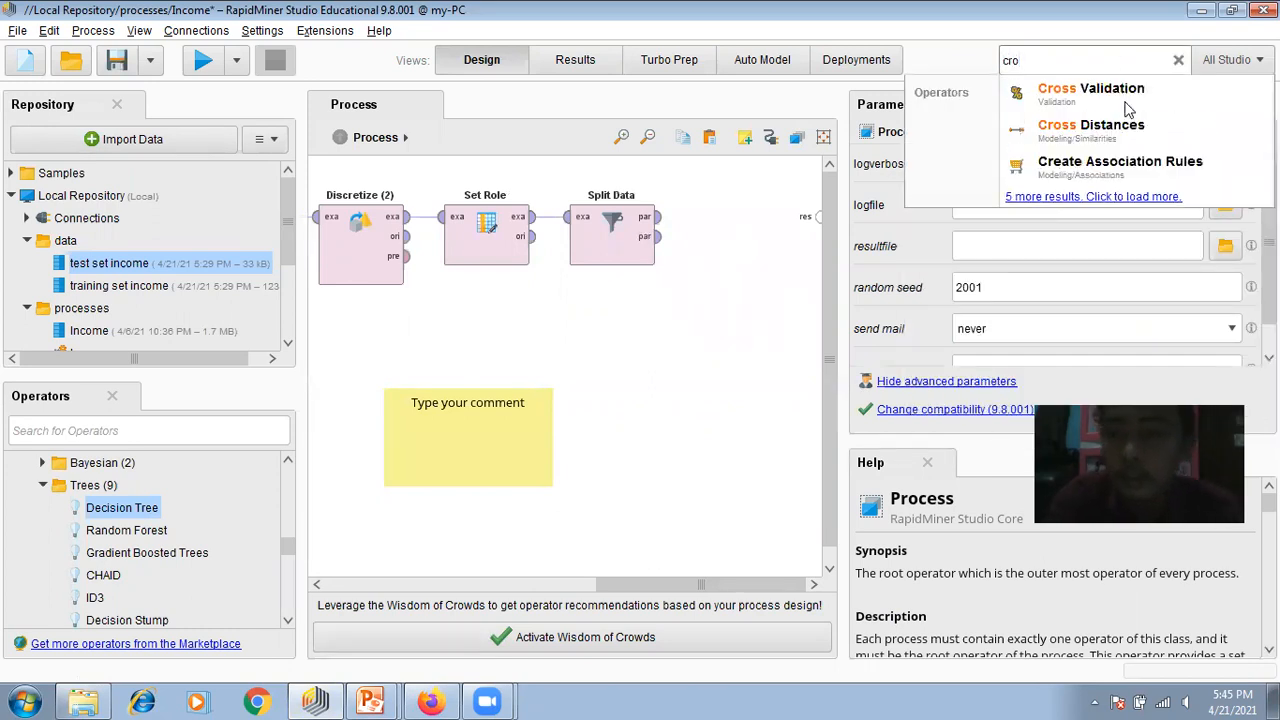
left_click_drag(1125, 103, 886, 187)
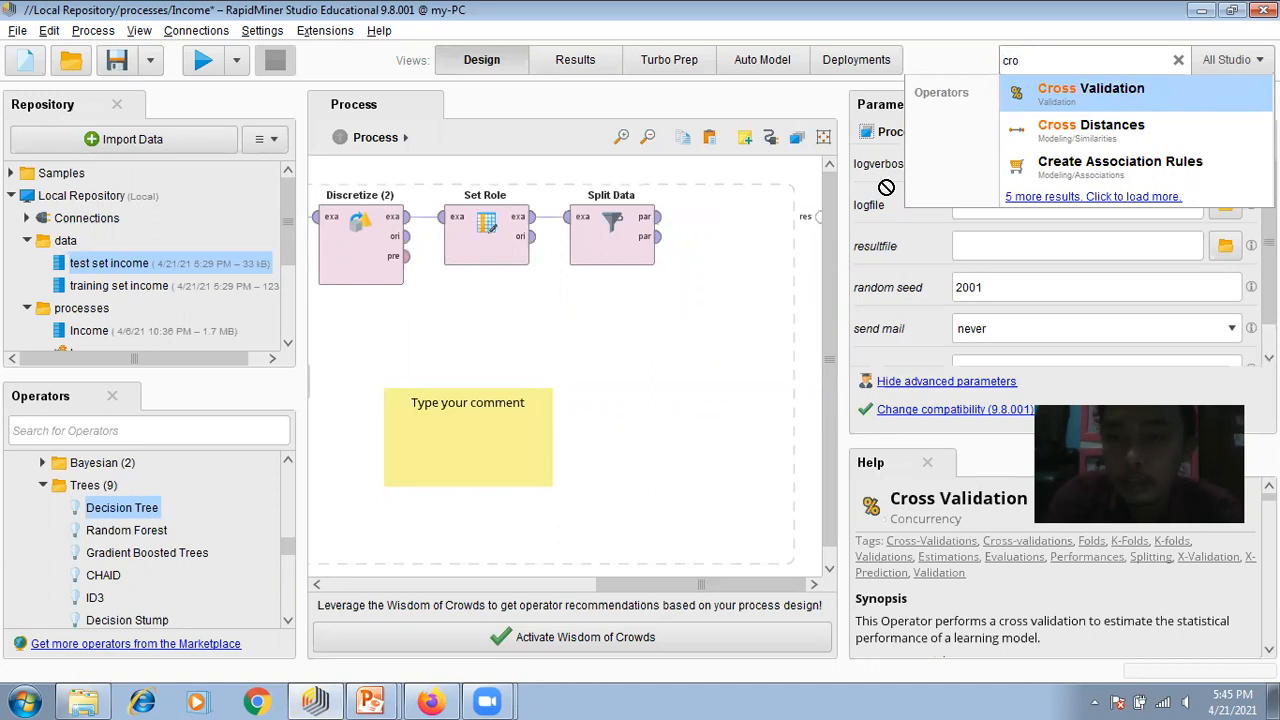
left_click_drag(746, 387, 740, 386)
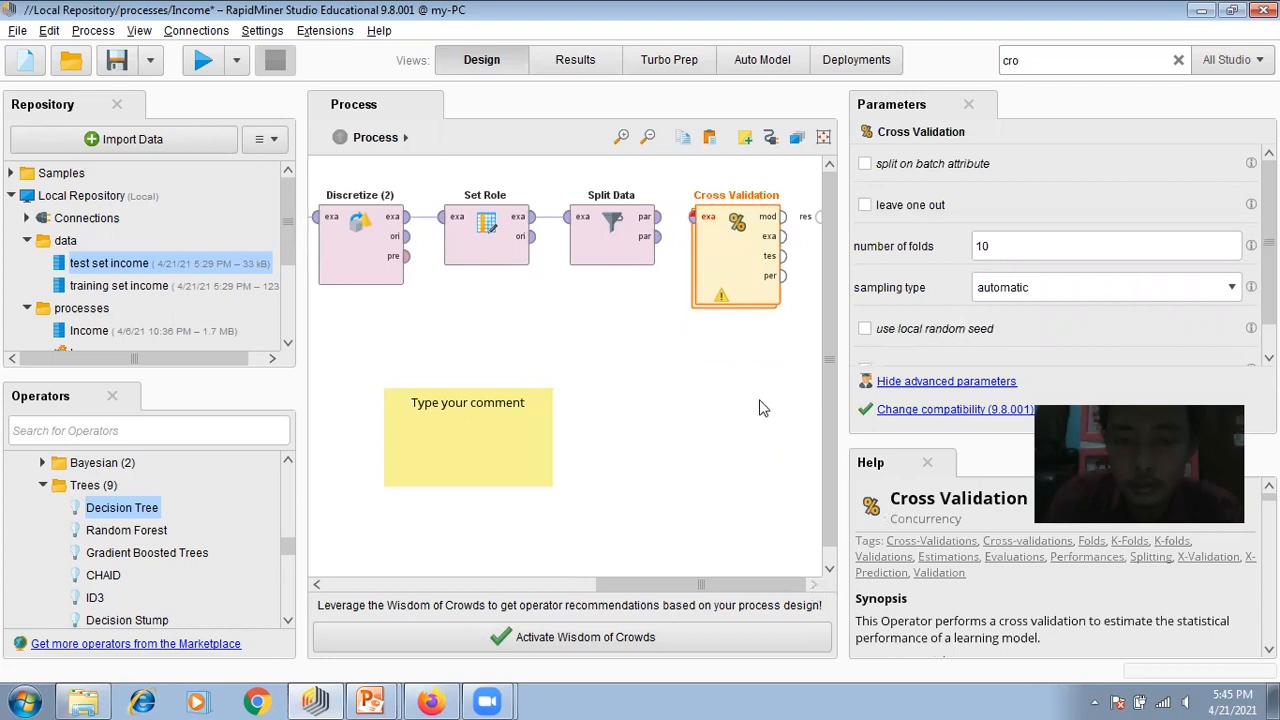
Step: Connect Split Data's first partition output to Cross Validation's example input and Cross Validation's first performance output to the process result
left_click_drag(685, 222, 657, 217)
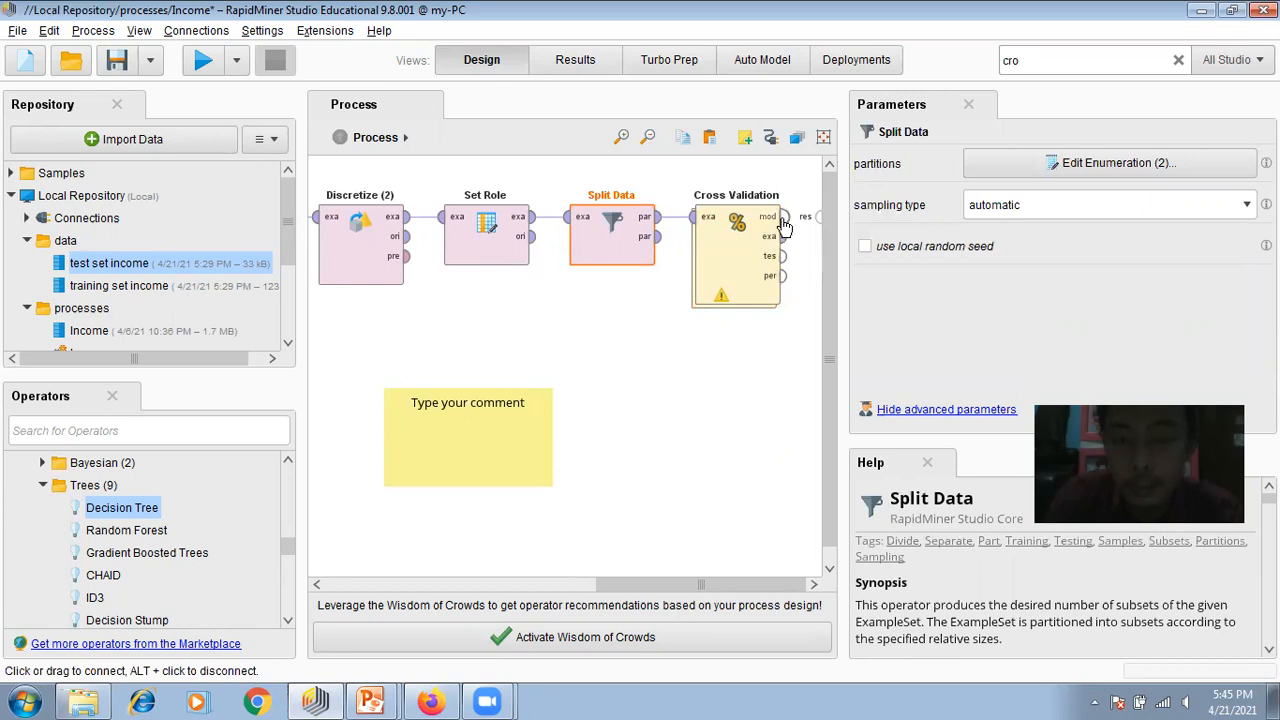
left_click(783, 280)
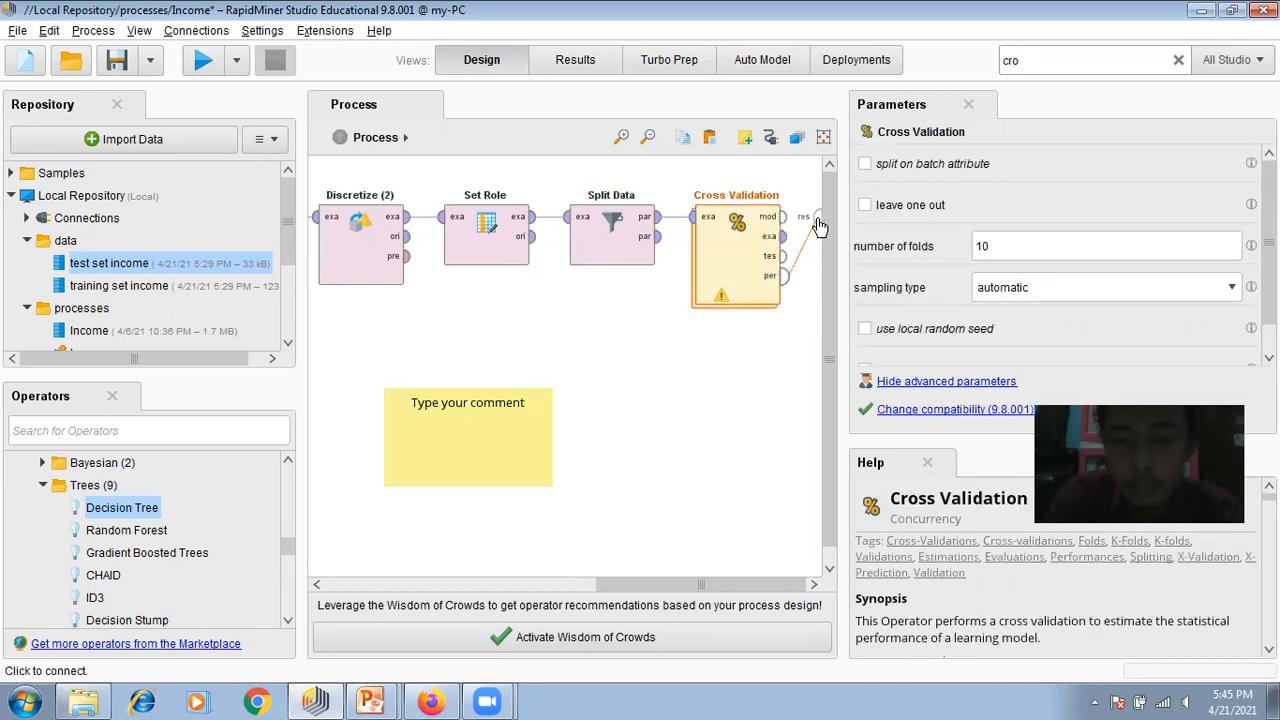
left_click(817, 217)
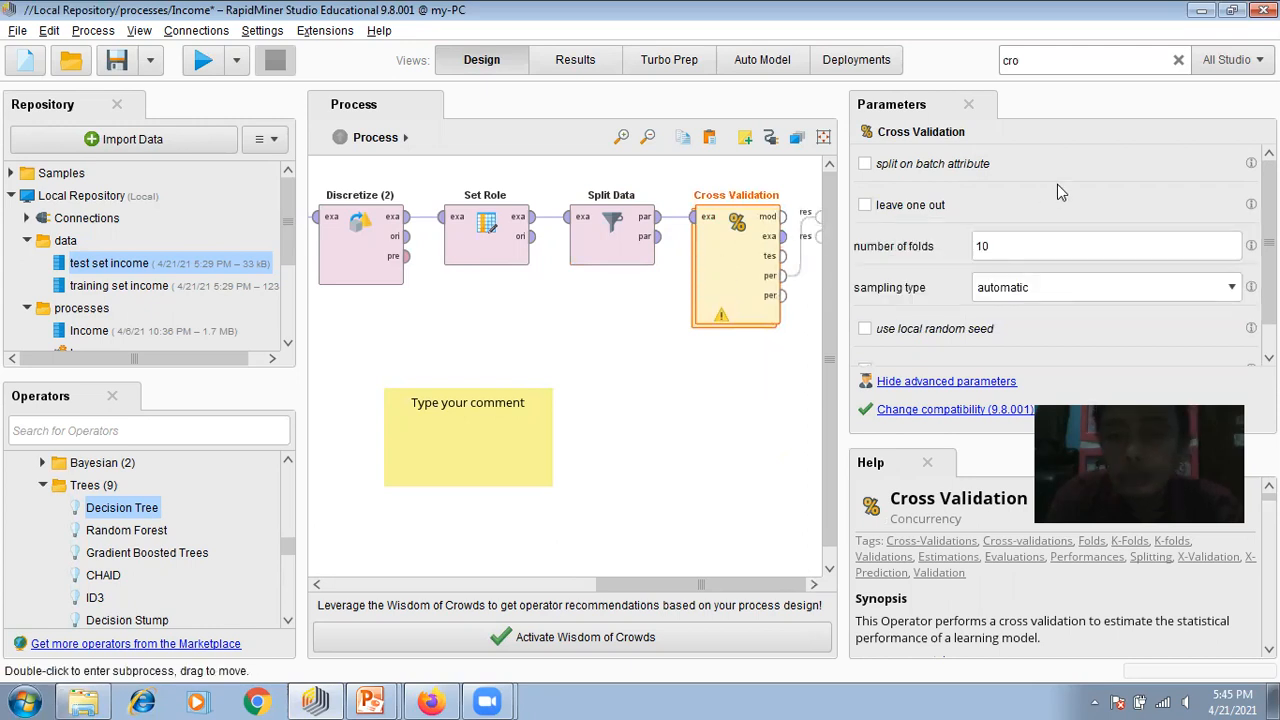
Step: Set the number of folds of the Cross Validation operator to 5
left_click(1030, 249)
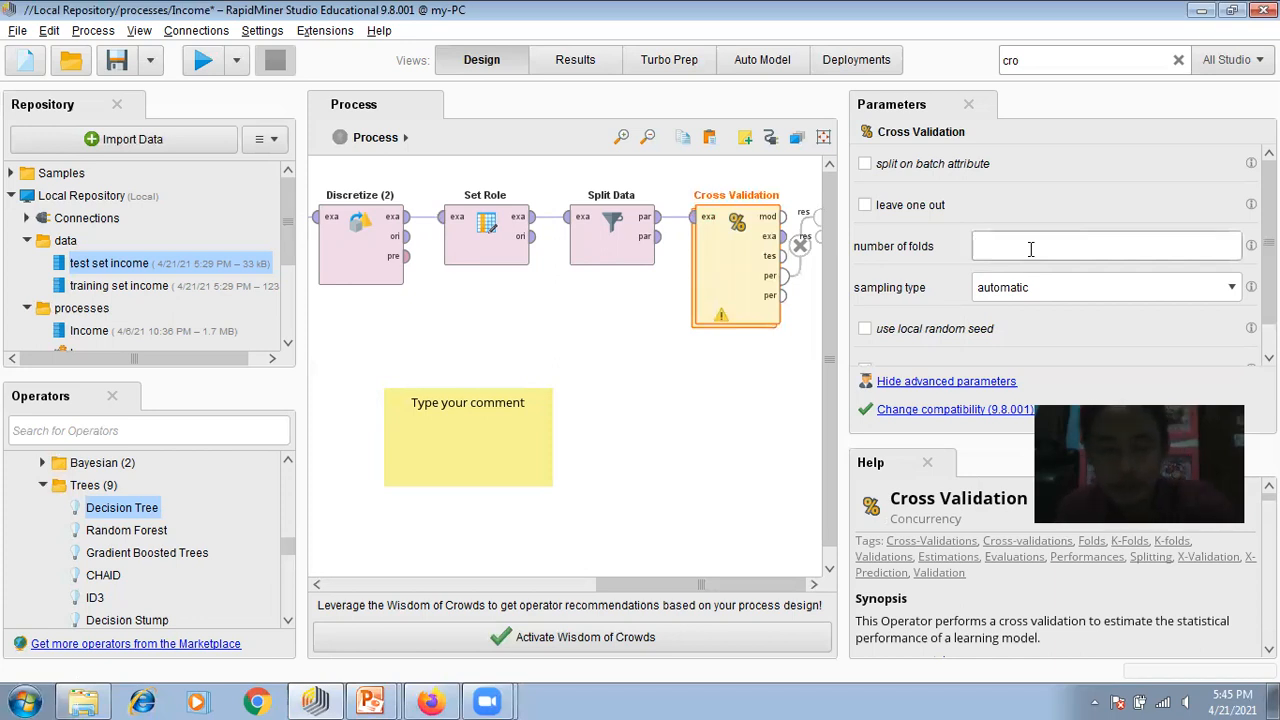
type("5")
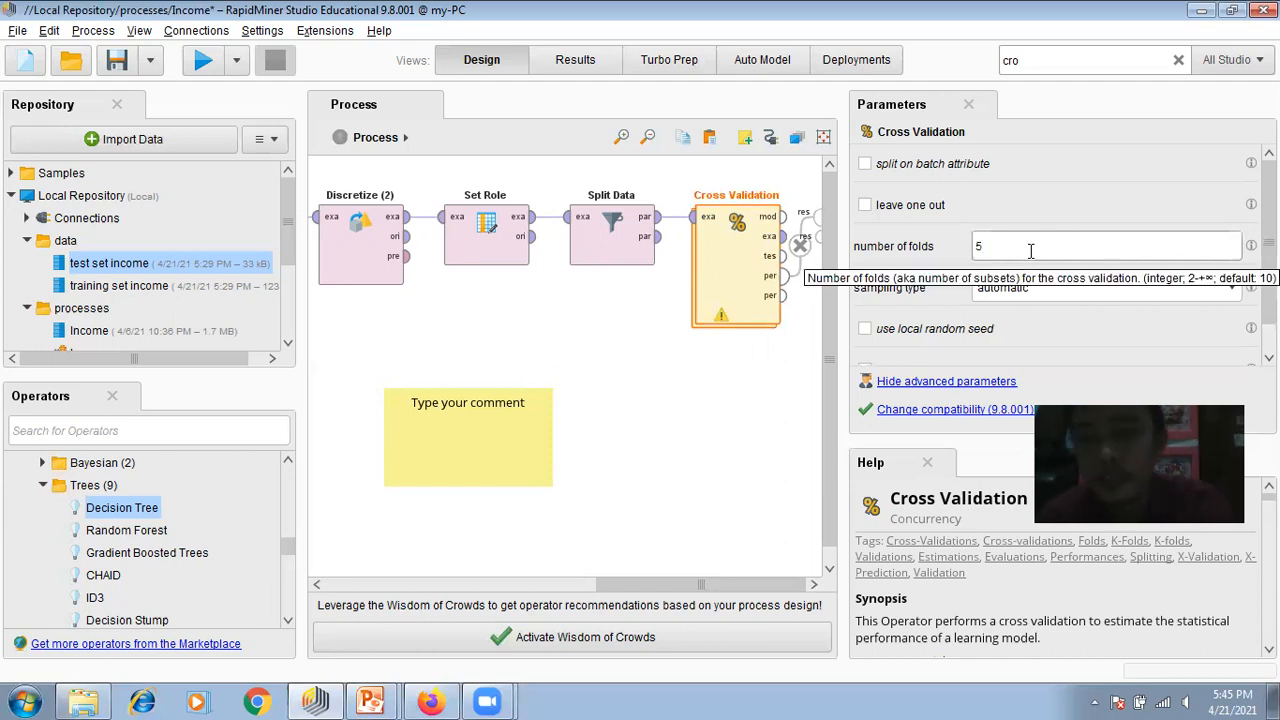
Step: Open the Cross Validation subprocess and place a Decision Tree operator in its Training section
left_click(670, 483)
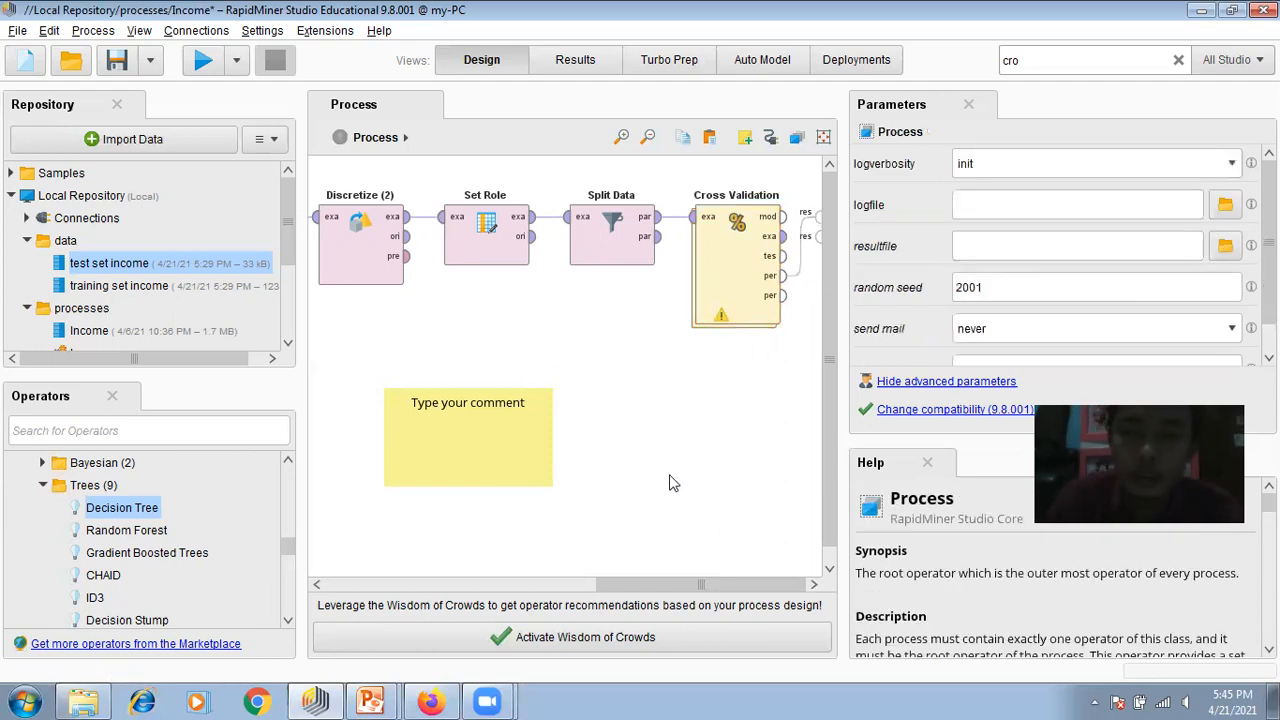
double_click(732, 284)
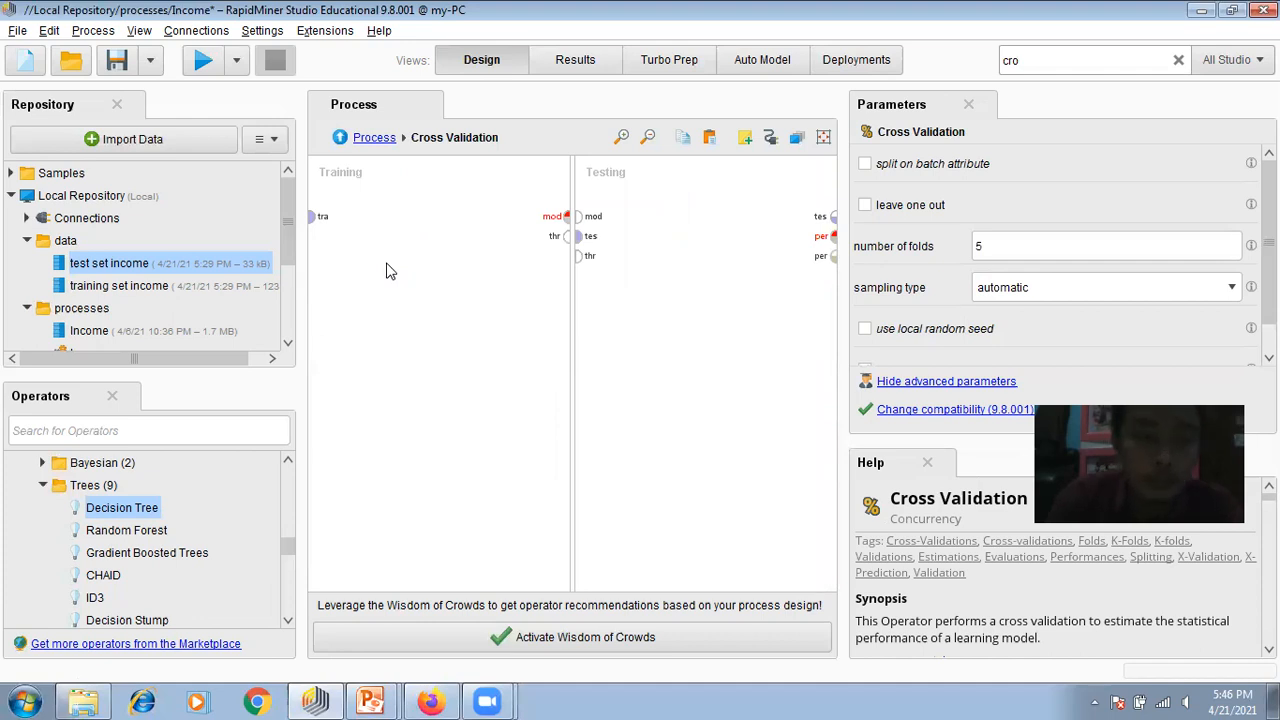
left_click_drag(120, 510, 447, 249)
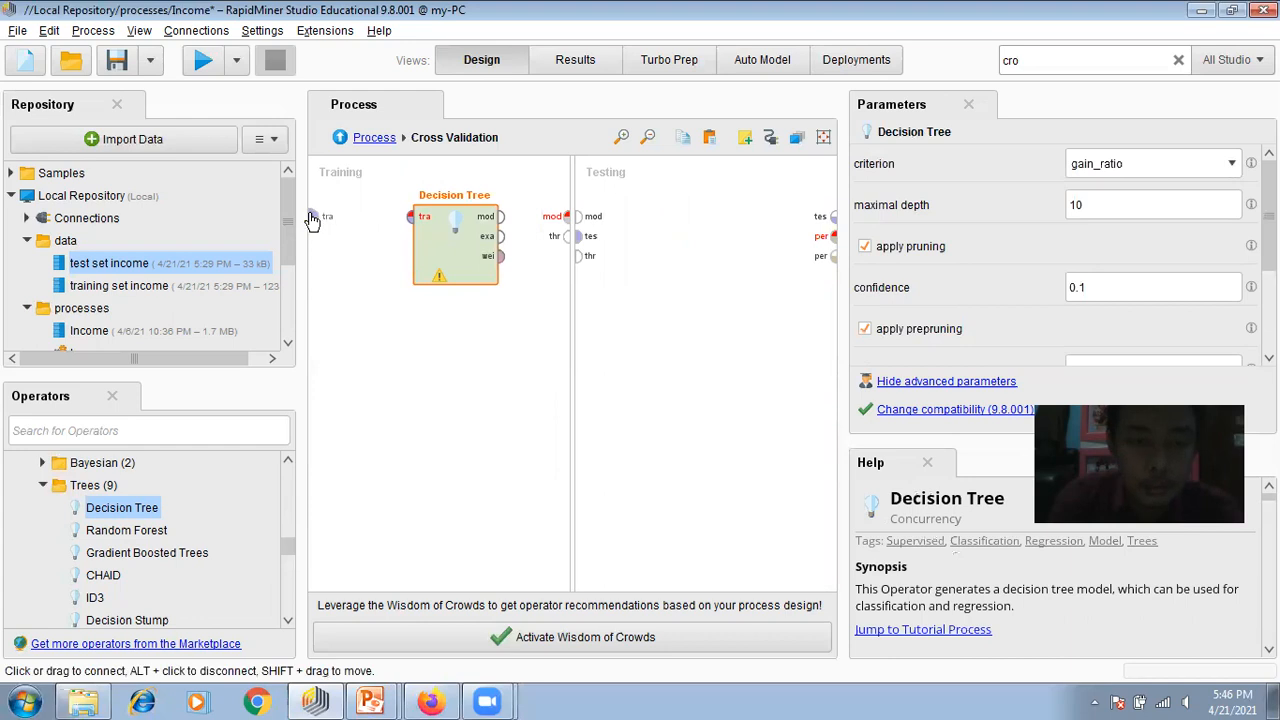
Step: Connect the training input to the Decision Tree and the tree's model output to the Training section's model port
left_click(378, 220)
left_click_drag(313, 214, 411, 216)
left_click(425, 273)
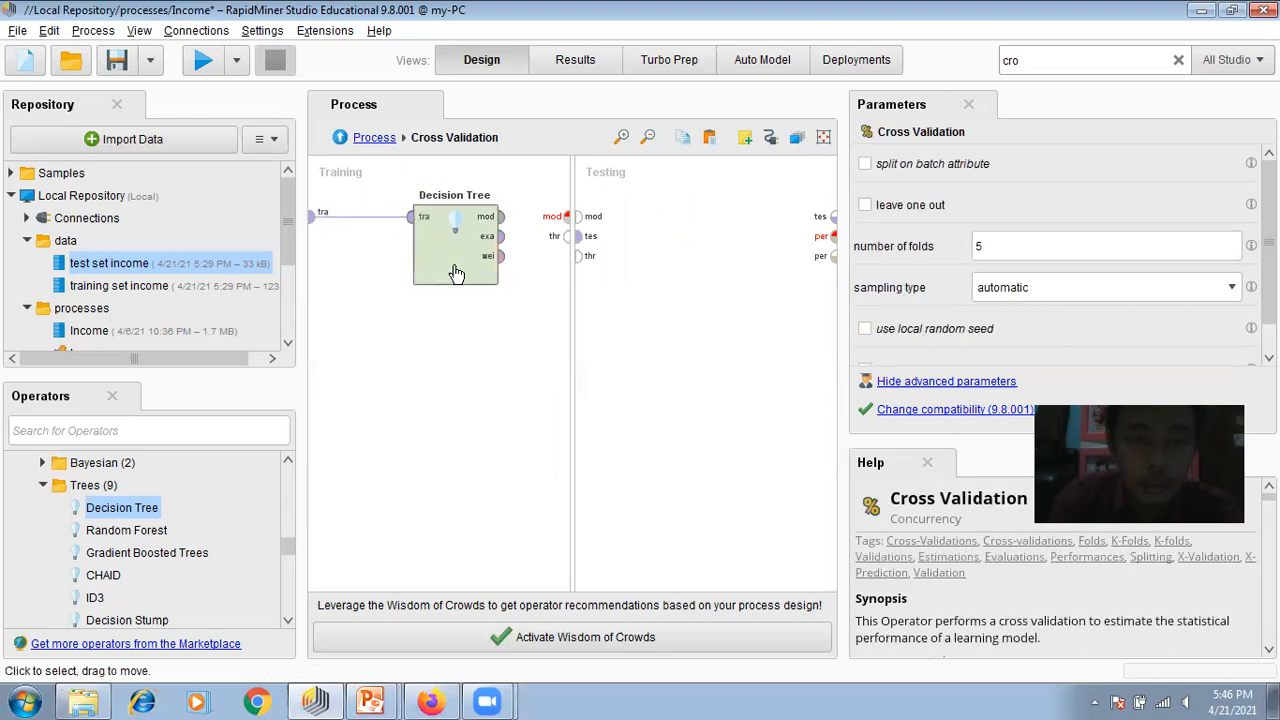
left_click_drag(425, 273, 362, 273)
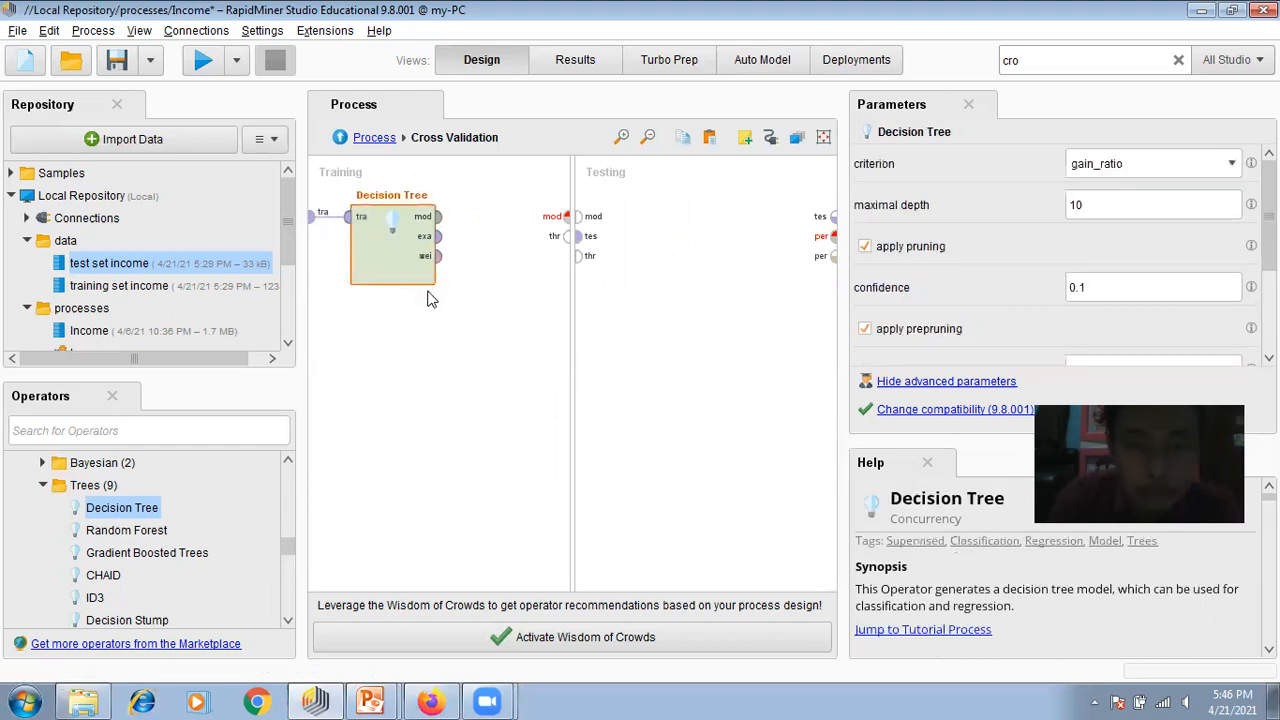
left_click(438, 216)
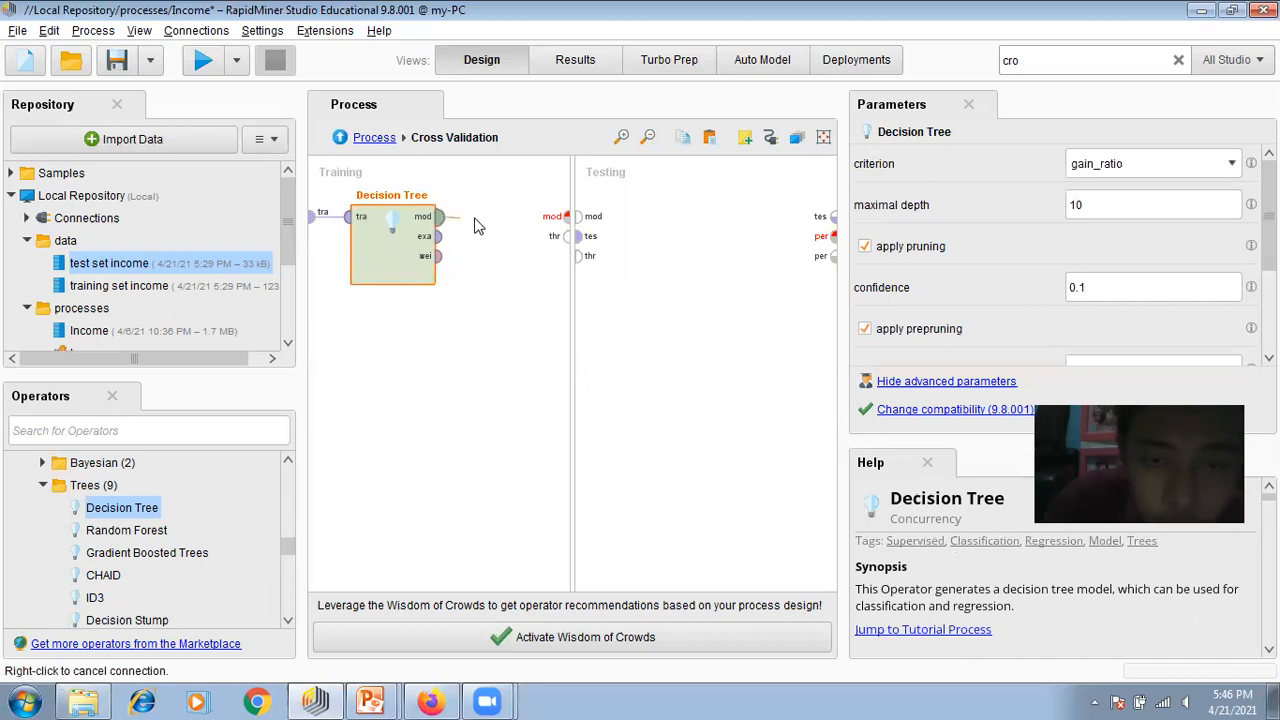
left_click(564, 222)
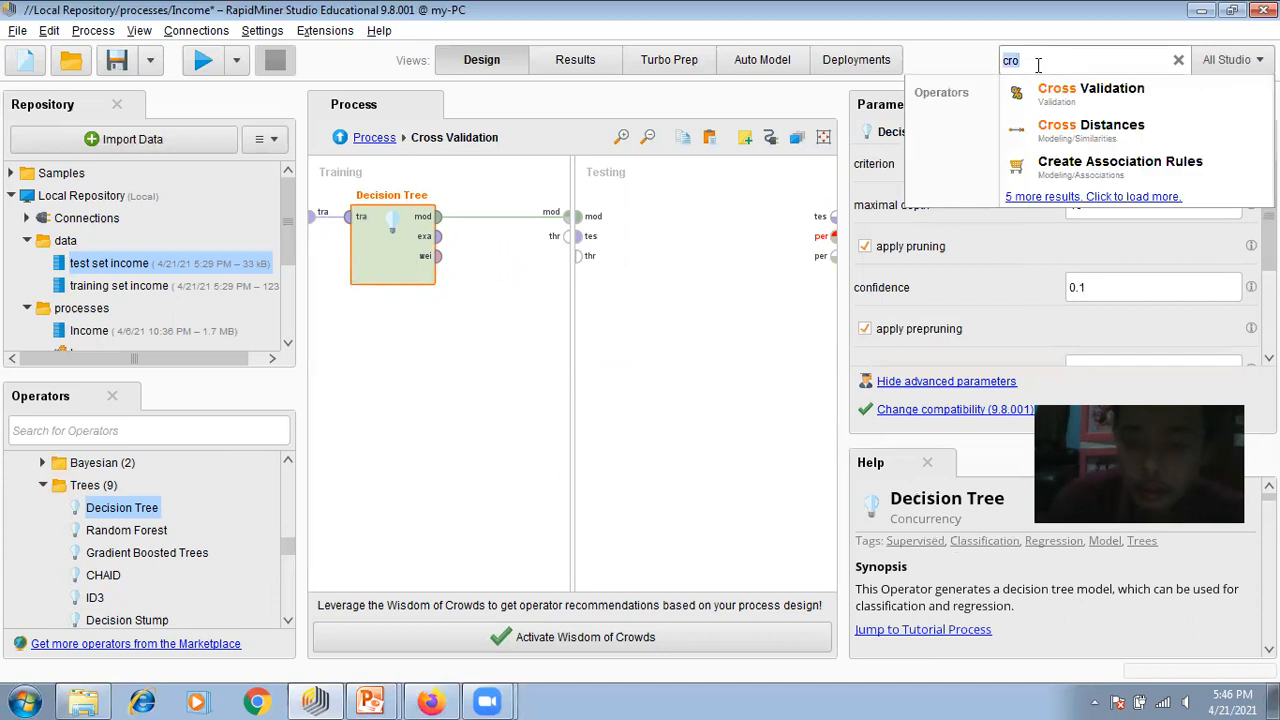
Step: Search for "per" and place the Performance operator in the Testing section of Cross Validation
key("BackSpace")
key("BackSpace")
key("BackSpace")
type("a")
key("BackSpace")
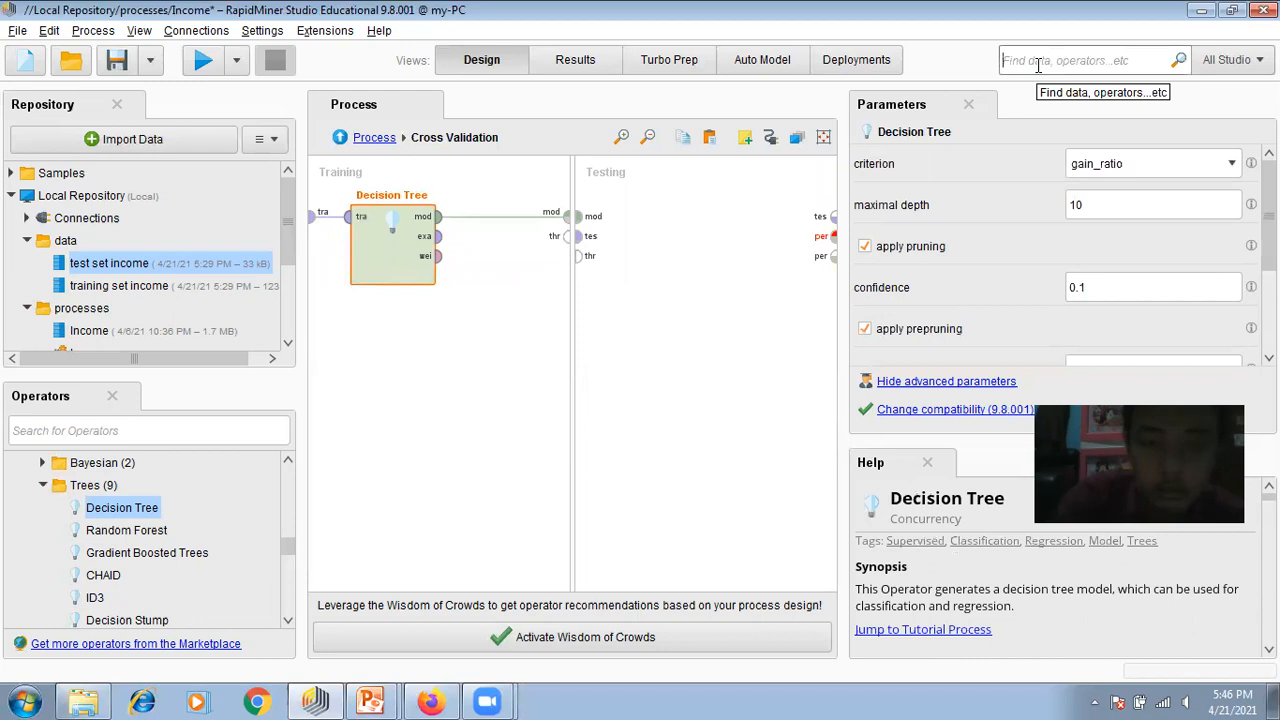
type("per")
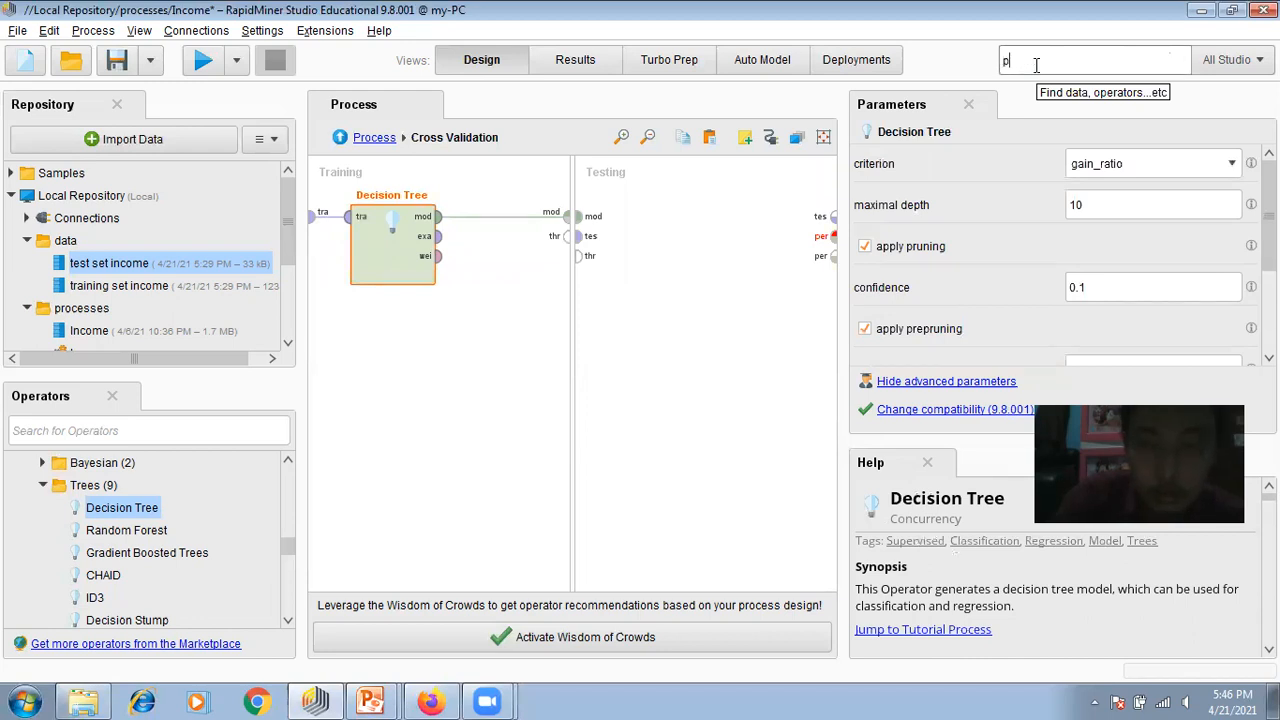
left_click_drag(1100, 128, 706, 246)
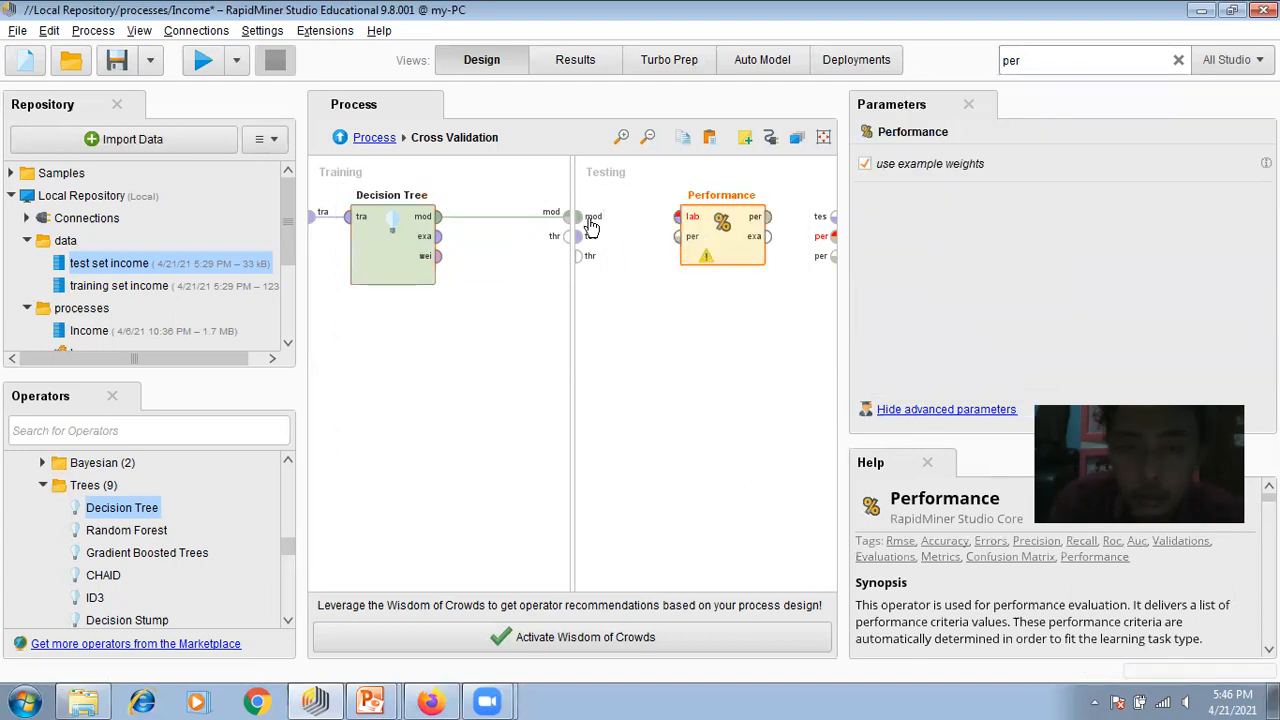
Step: Connect the Testing model port to Performance's labelled data input and Performance's output to the first performance port
left_click(580, 217)
left_click(678, 216)
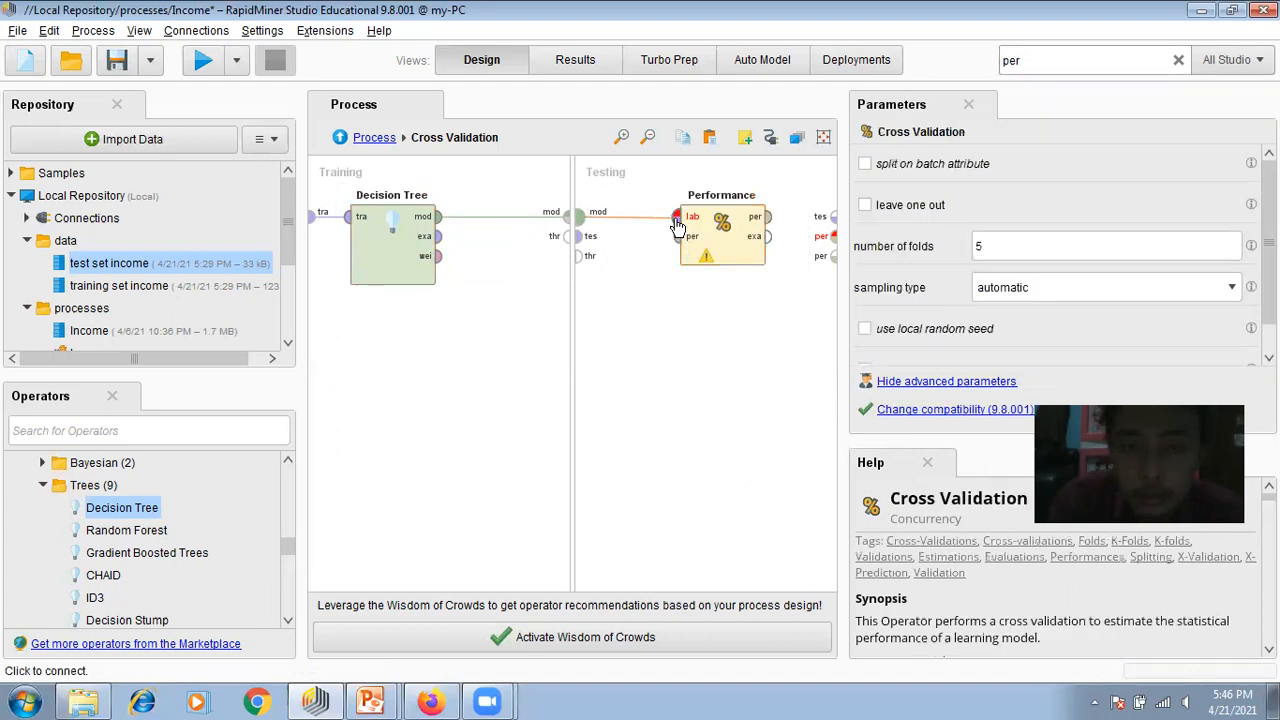
left_click(769, 217)
left_click(829, 233)
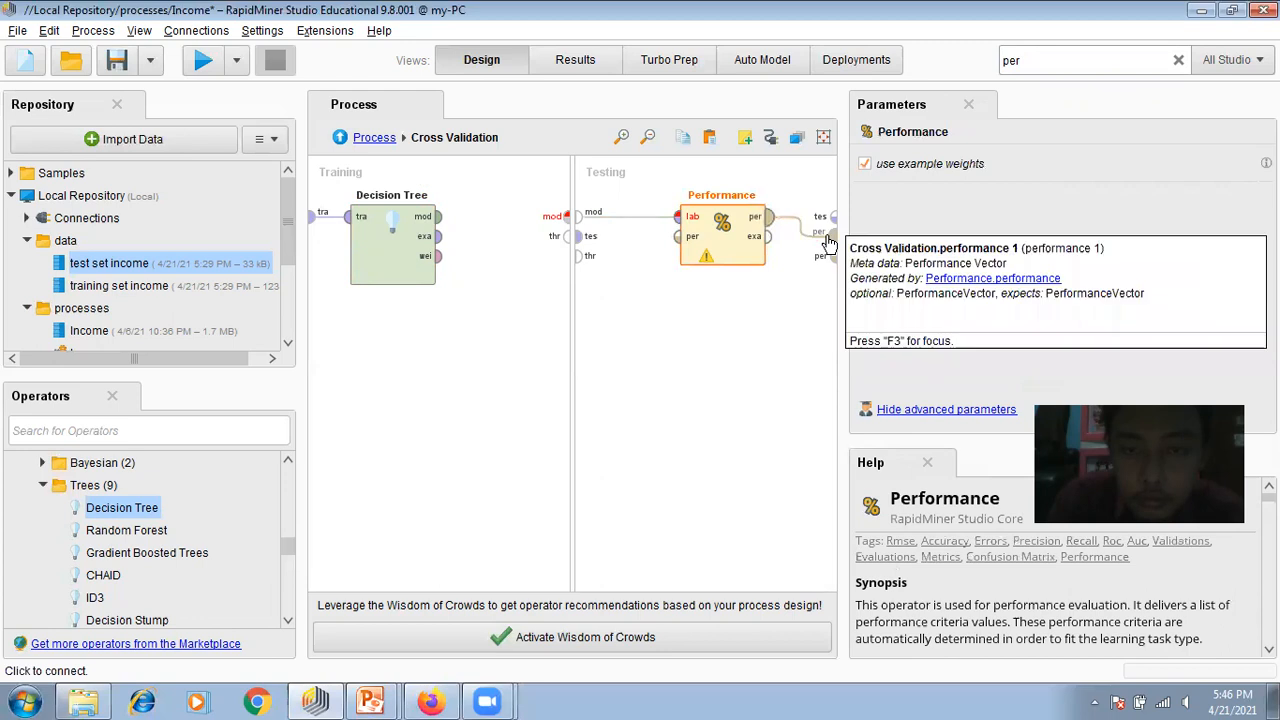
left_click(731, 393)
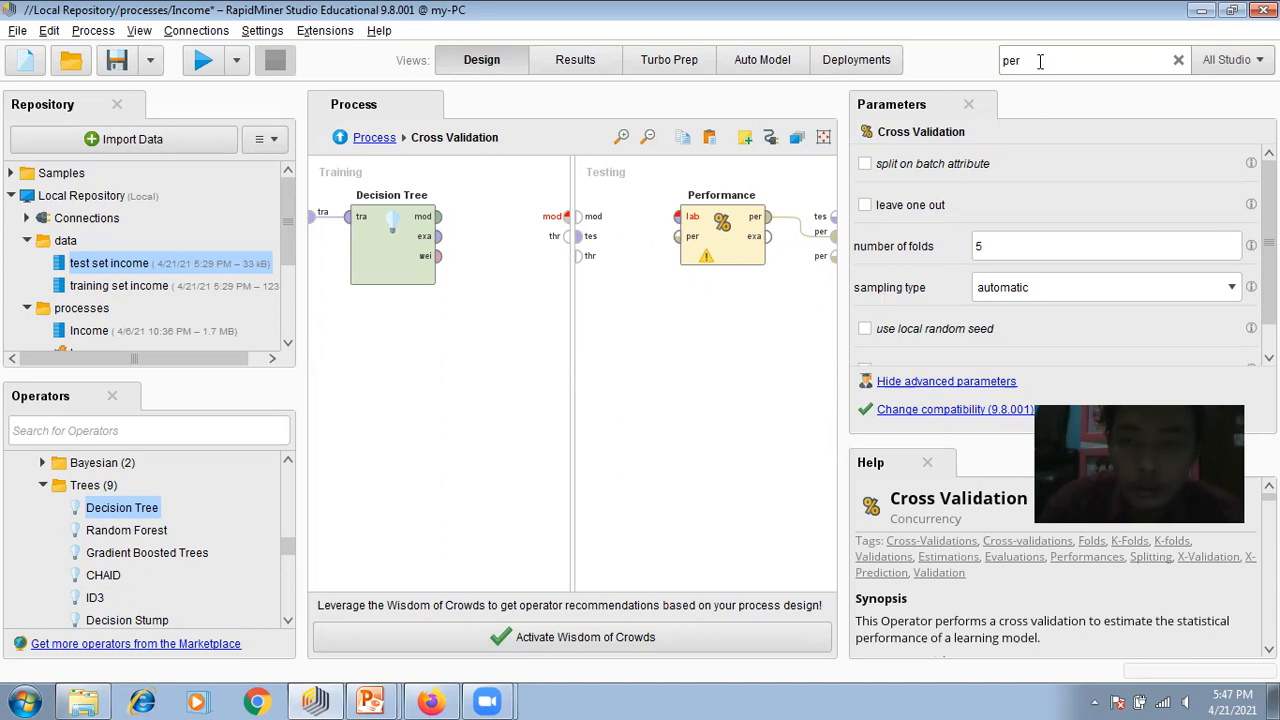
key("BackSpace")
key("BackSpace")
key("BackSpace")
type("a")
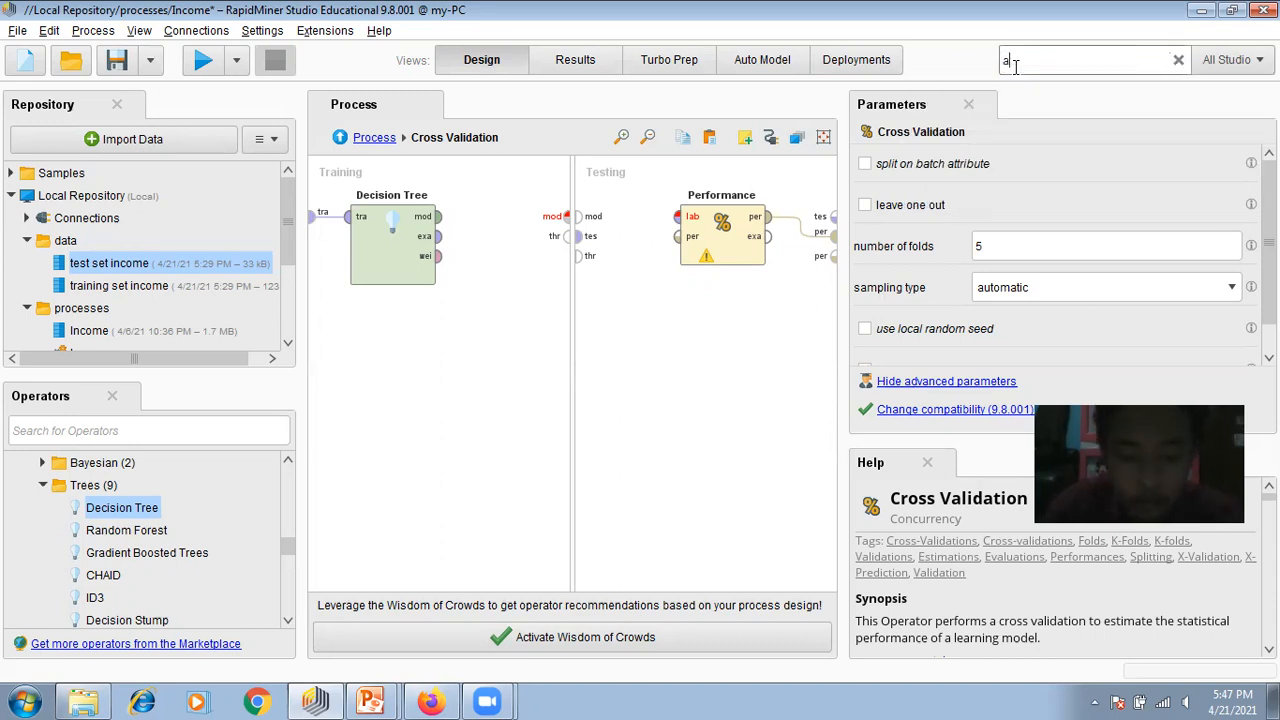
type("pp")
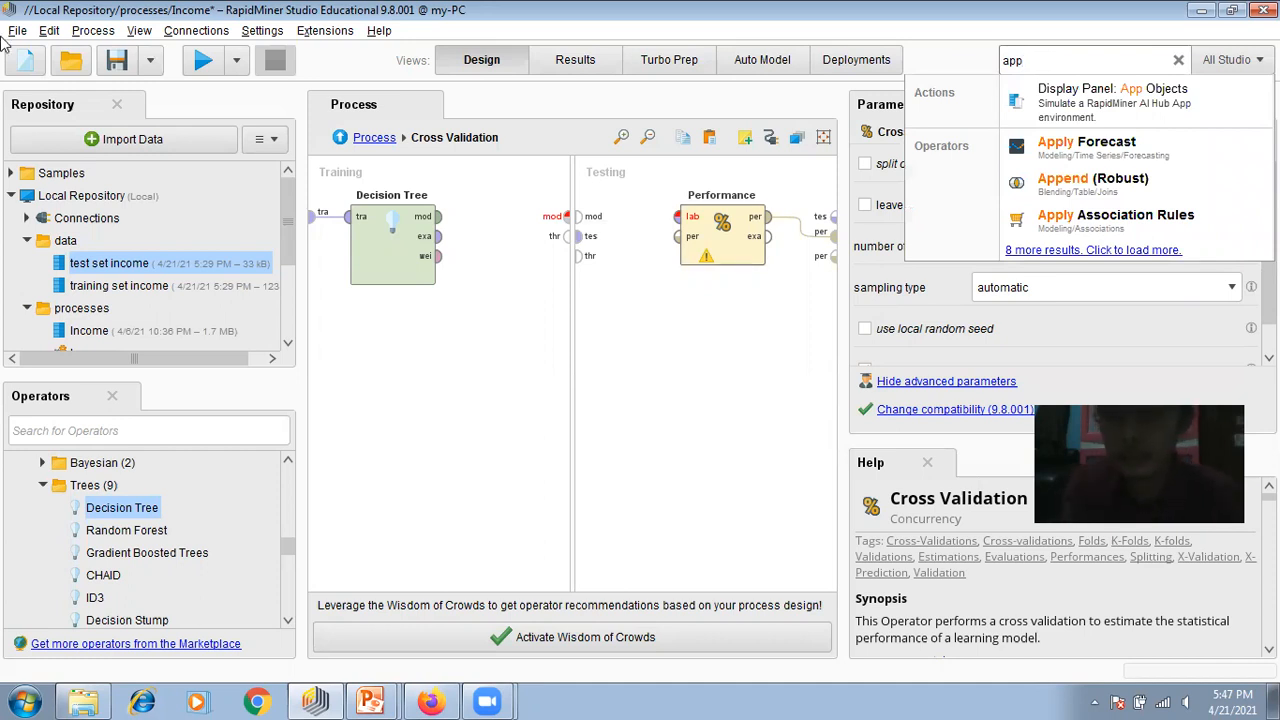
left_click(1183, 698)
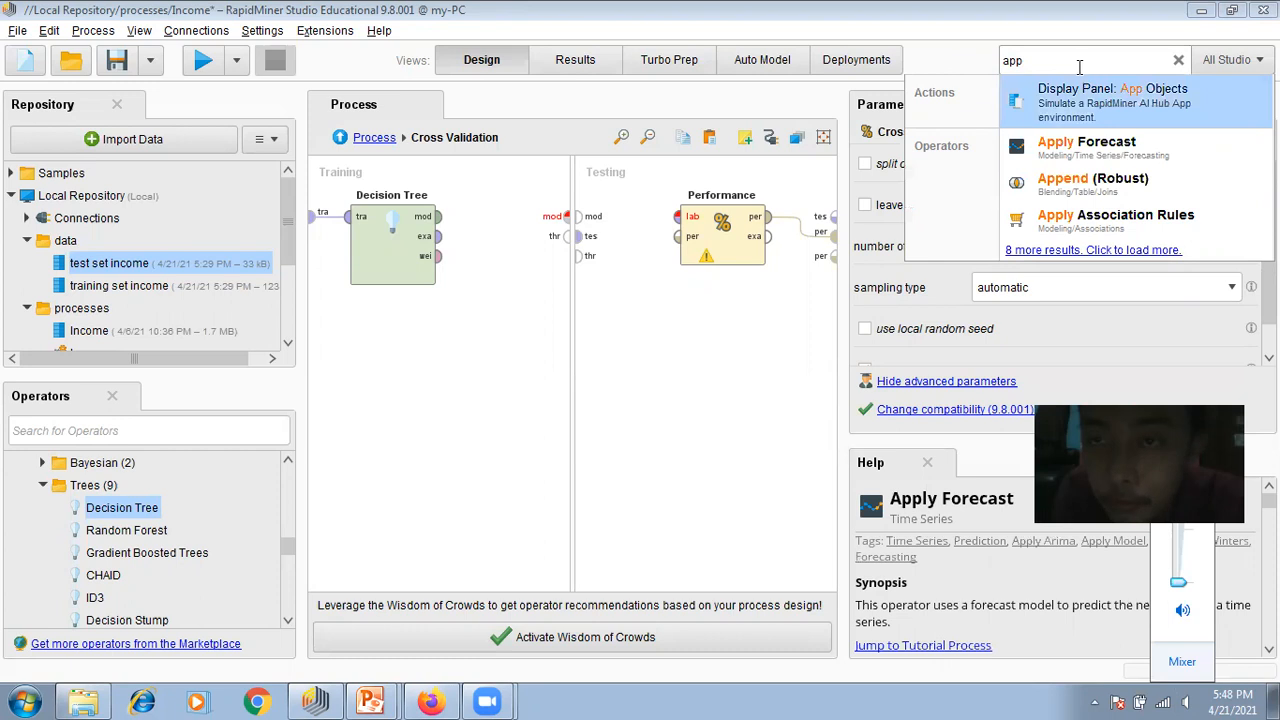
Step: Search for "apply m", place the Apply Model operator in the Testing section, and align it ahead of Performance
double_click(1030, 60)
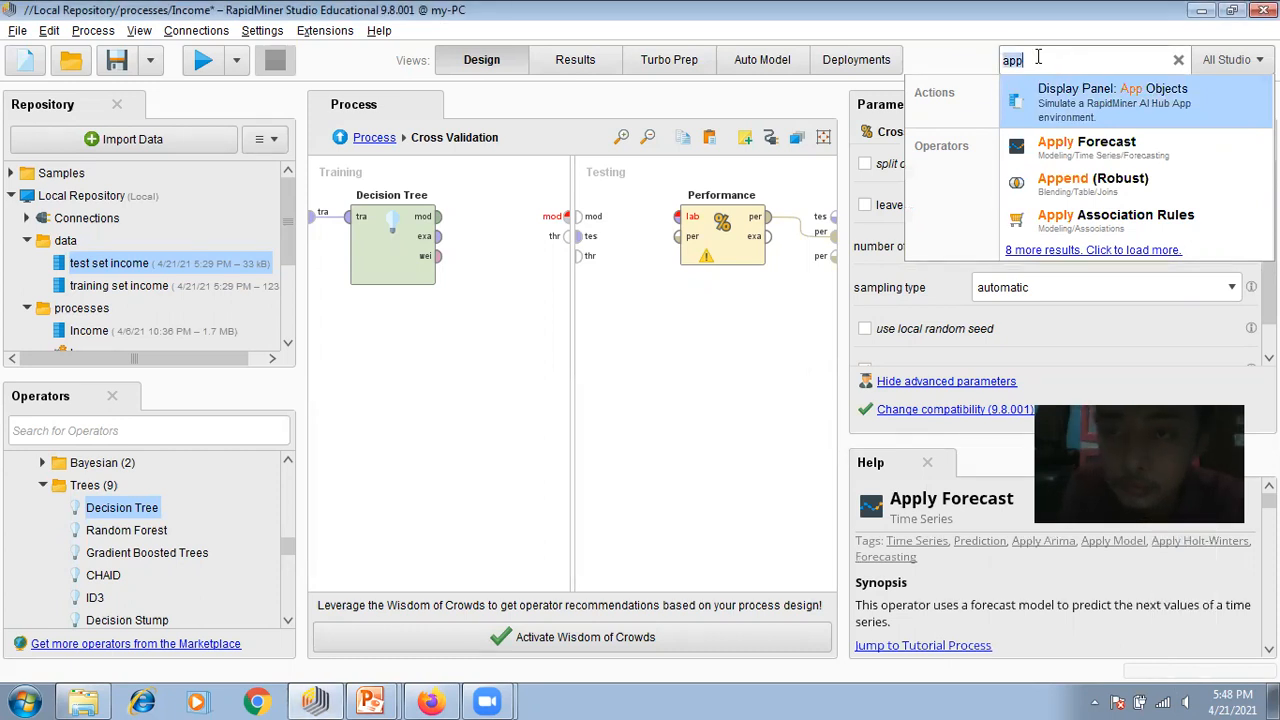
key("BackSpace")
type("a")
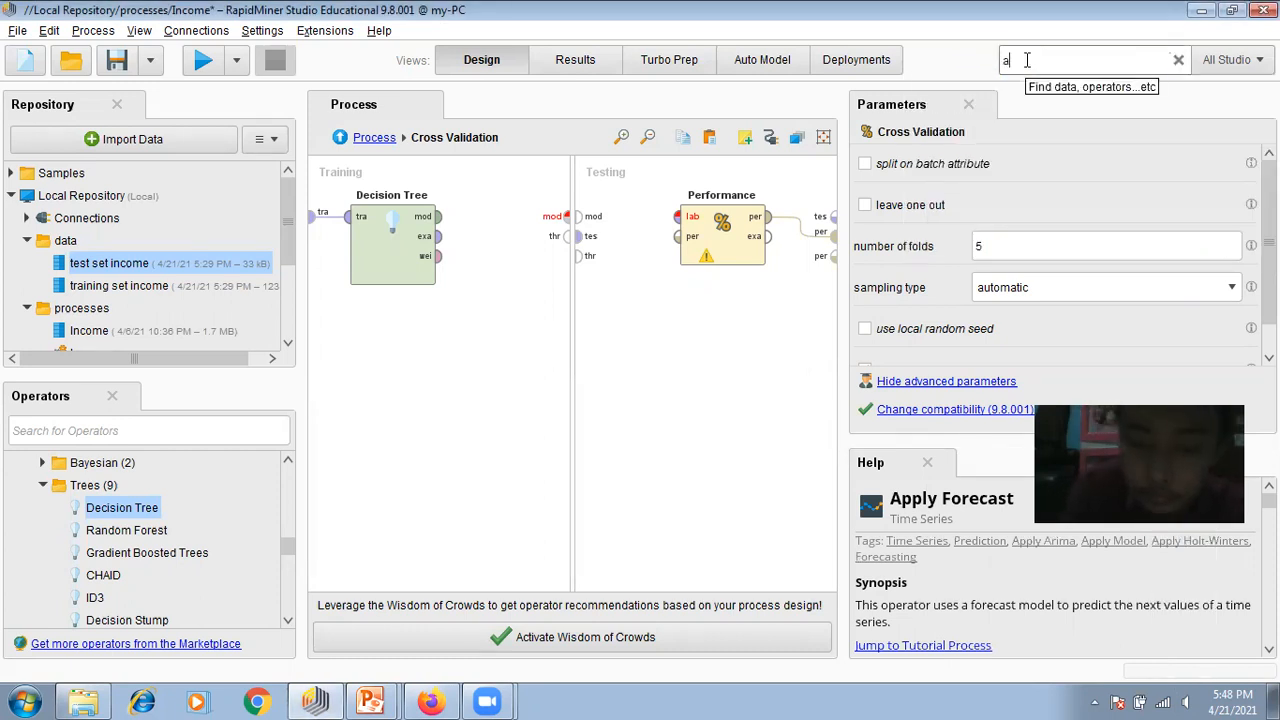
type("ppl")
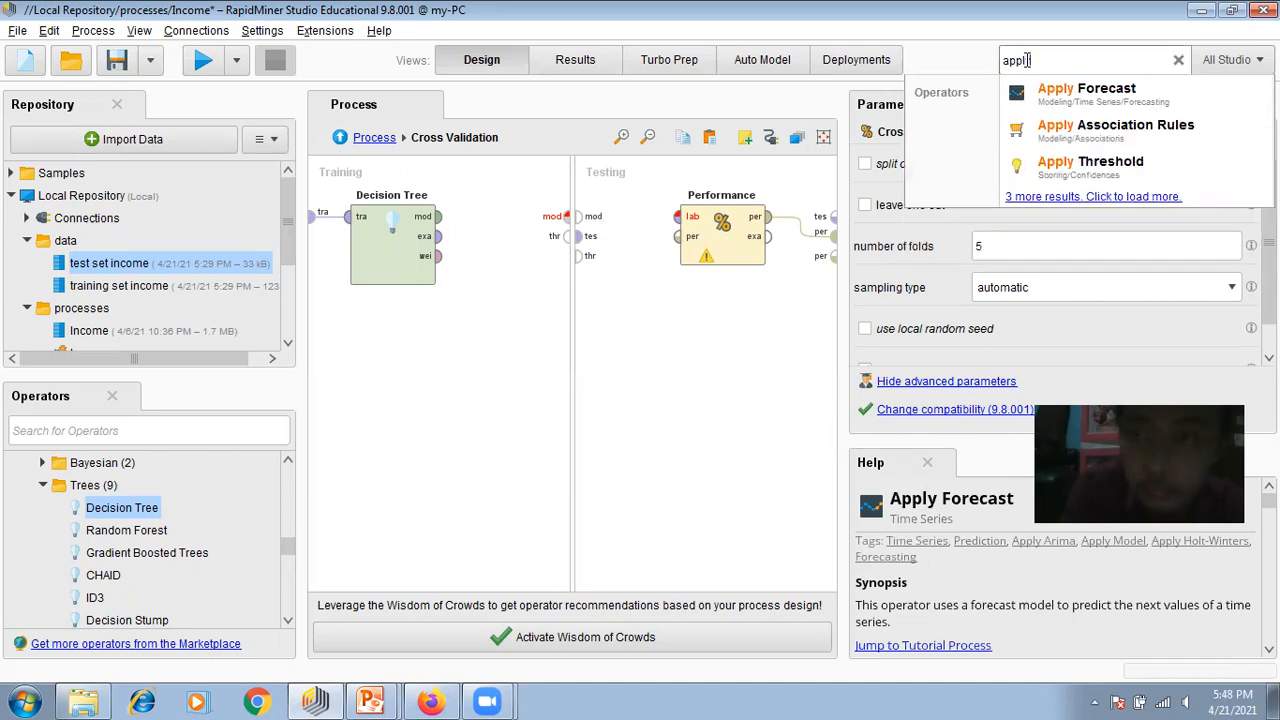
type("y m")
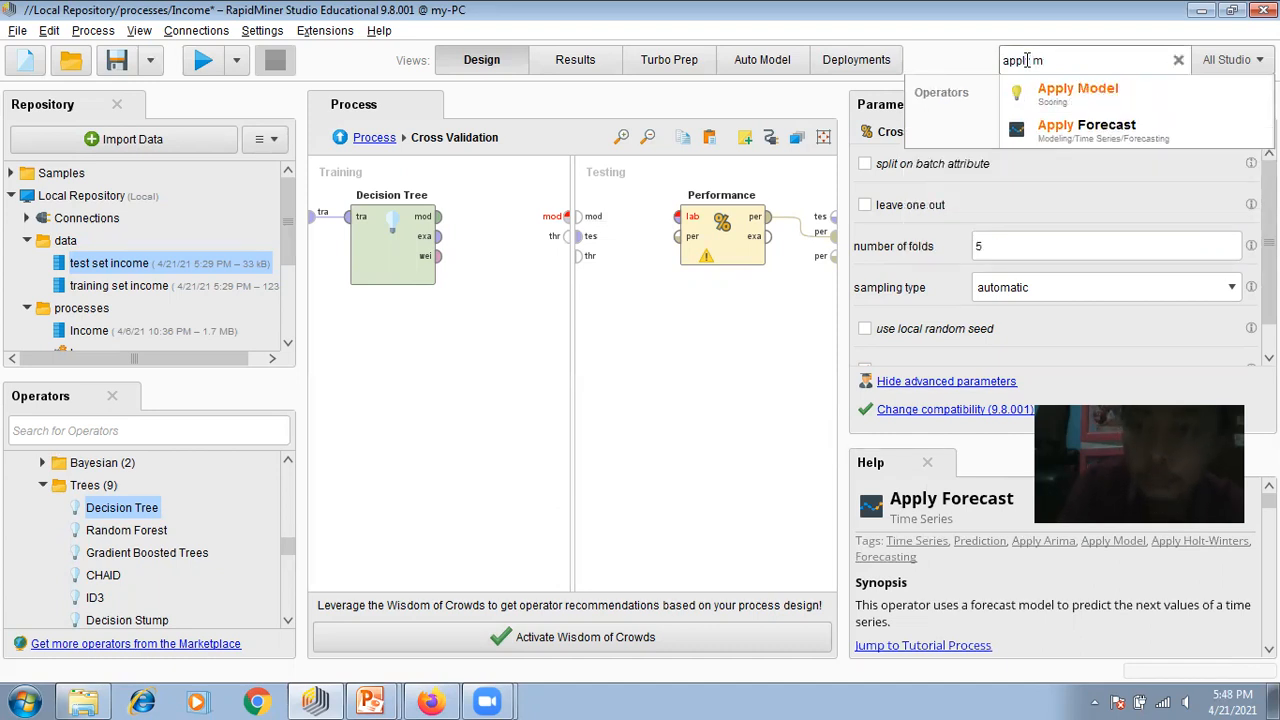
left_click_drag(1022, 86, 615, 273)
left_click_drag(748, 263, 811, 263)
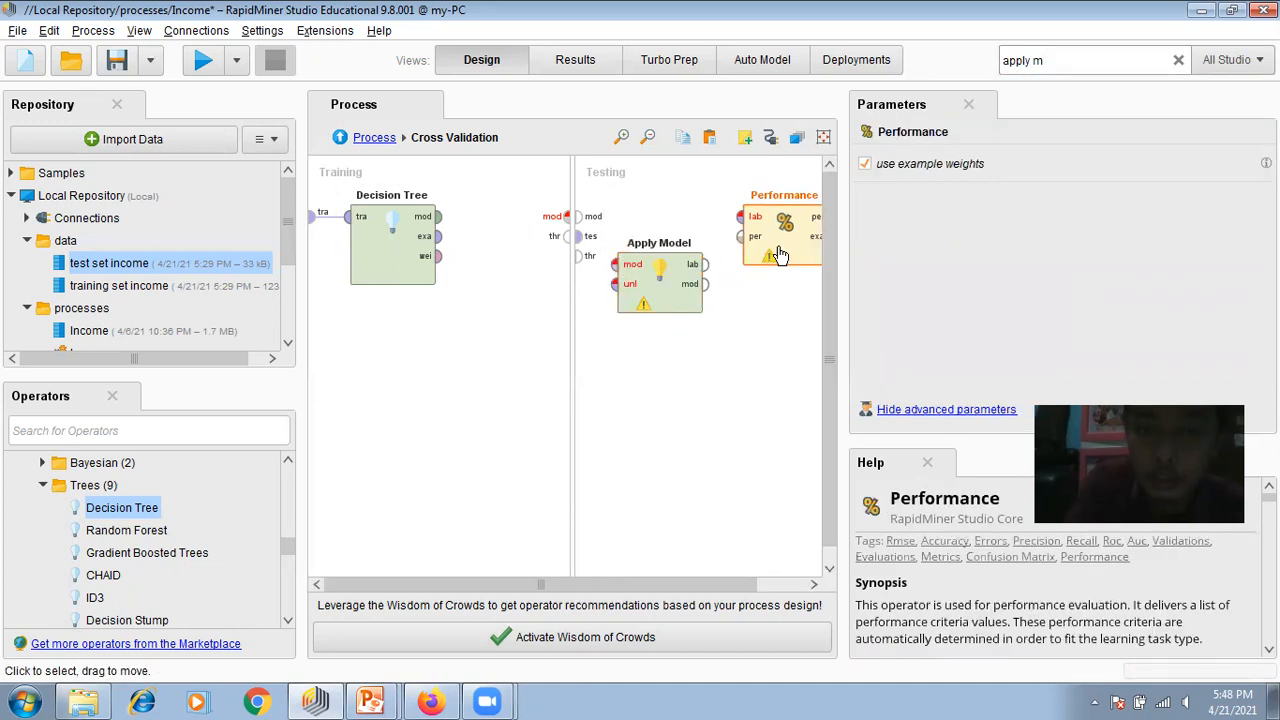
left_click_drag(662, 280, 662, 235)
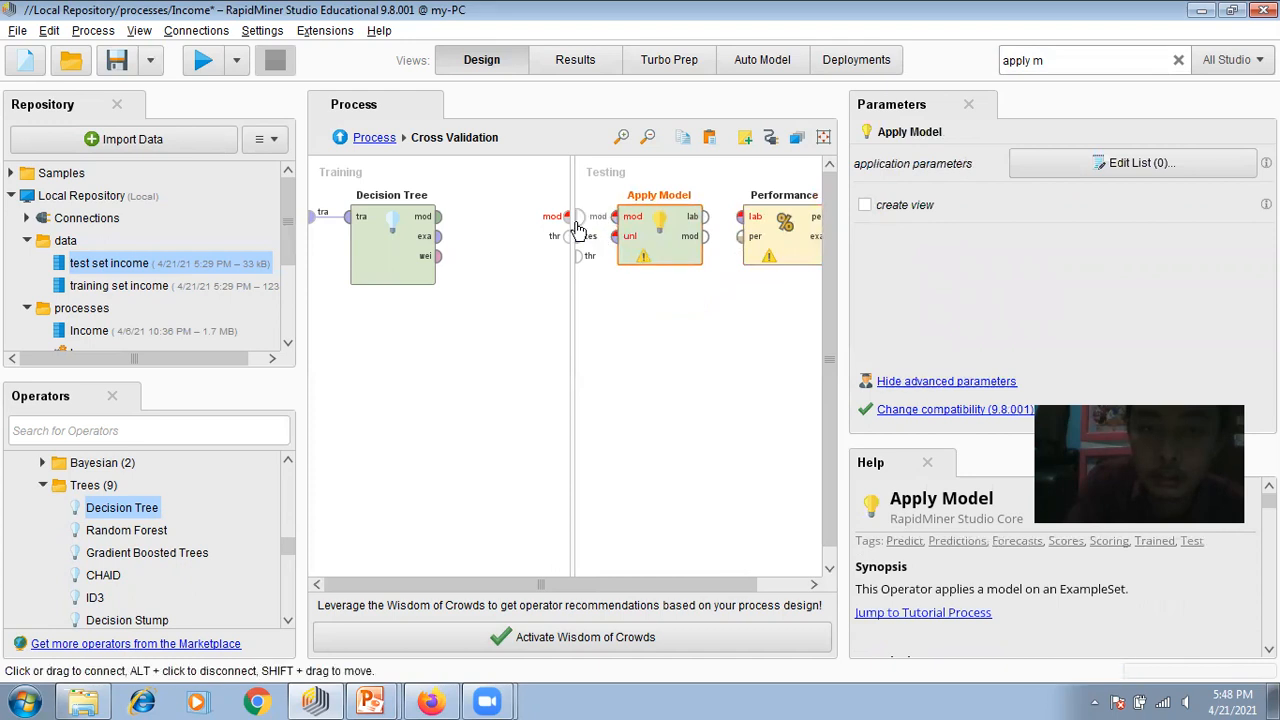
Step: Connect the Testing model port to Apply Model's model input and reconnect the Decision Tree's model output to the Training model port
left_click_drag(580, 217, 614, 220)
left_click_drag(439, 218, 566, 217)
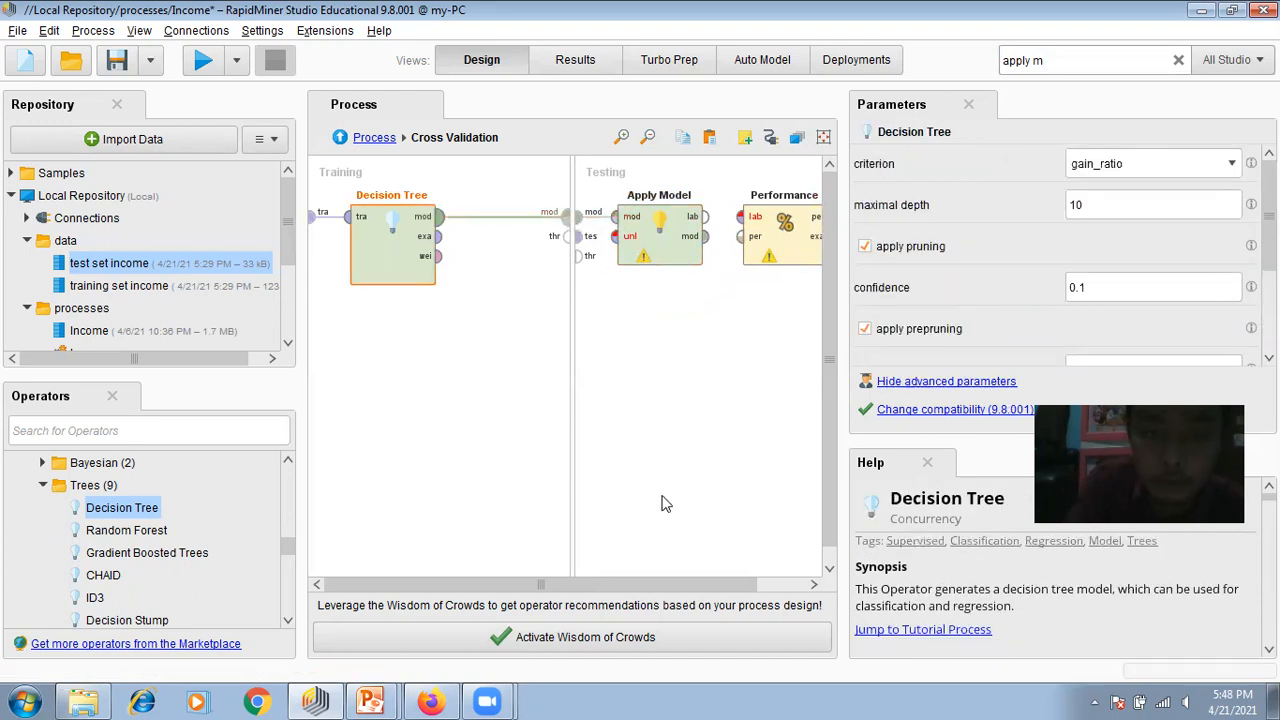
left_click_drag(685, 585, 735, 585)
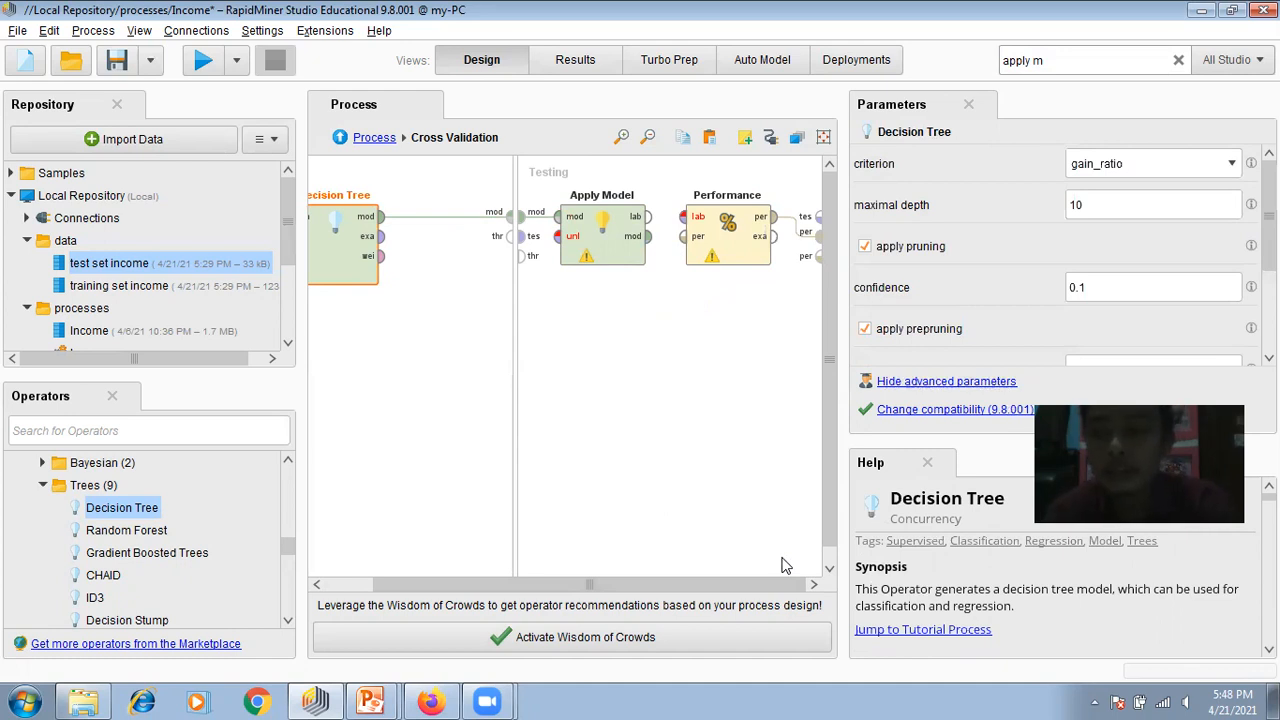
Step: Inside the Cross Validation subprocess, connect Apply Model's labelled data output to Performance's labelled data input
left_click(375, 138)
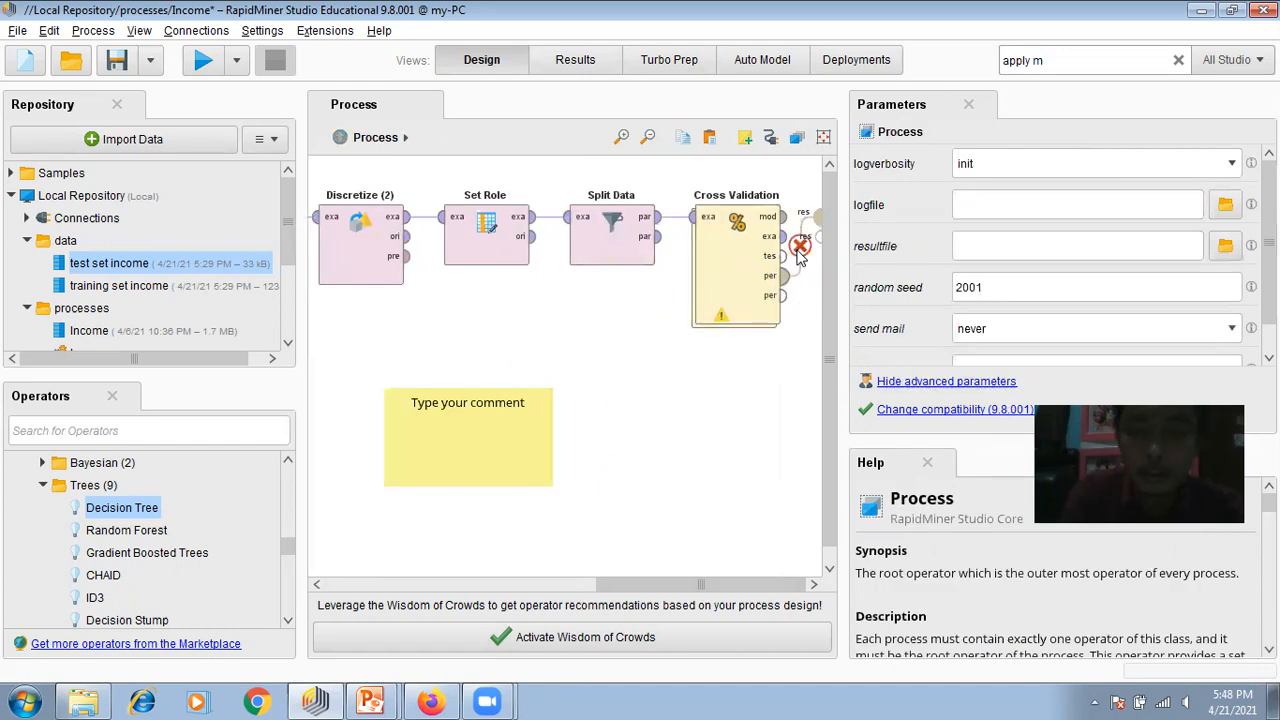
left_click(705, 275)
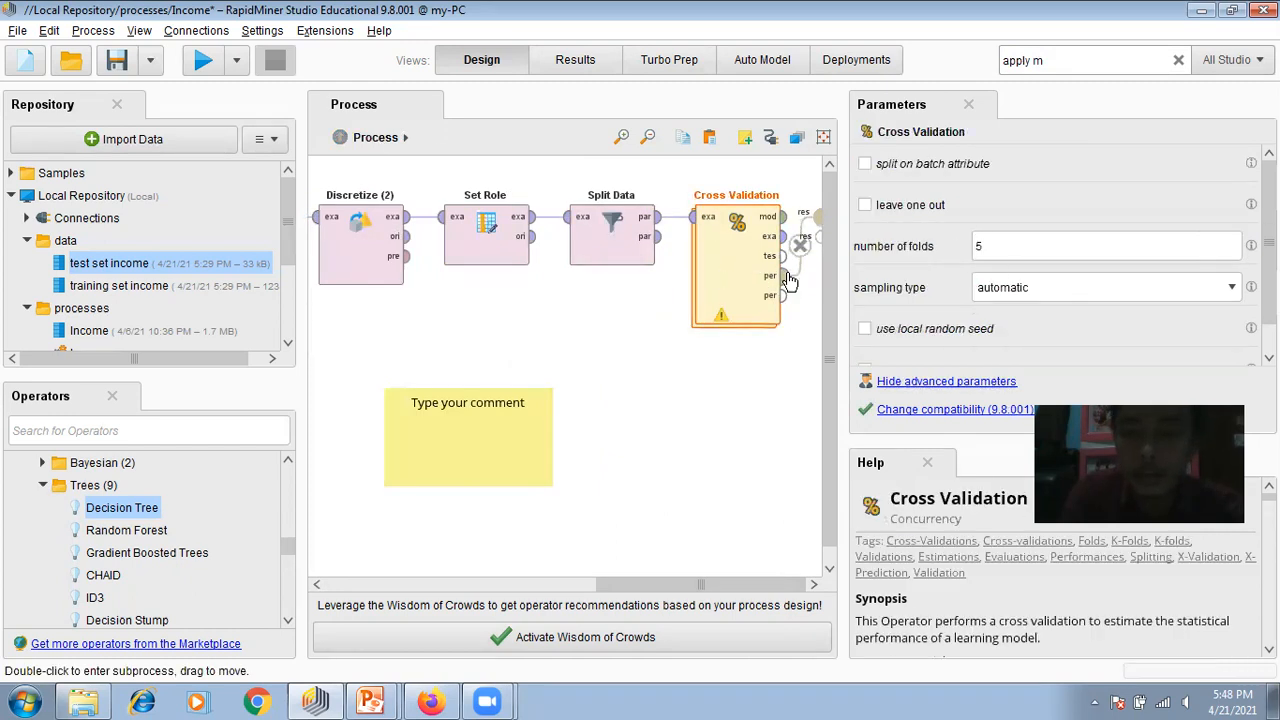
double_click(728, 282)
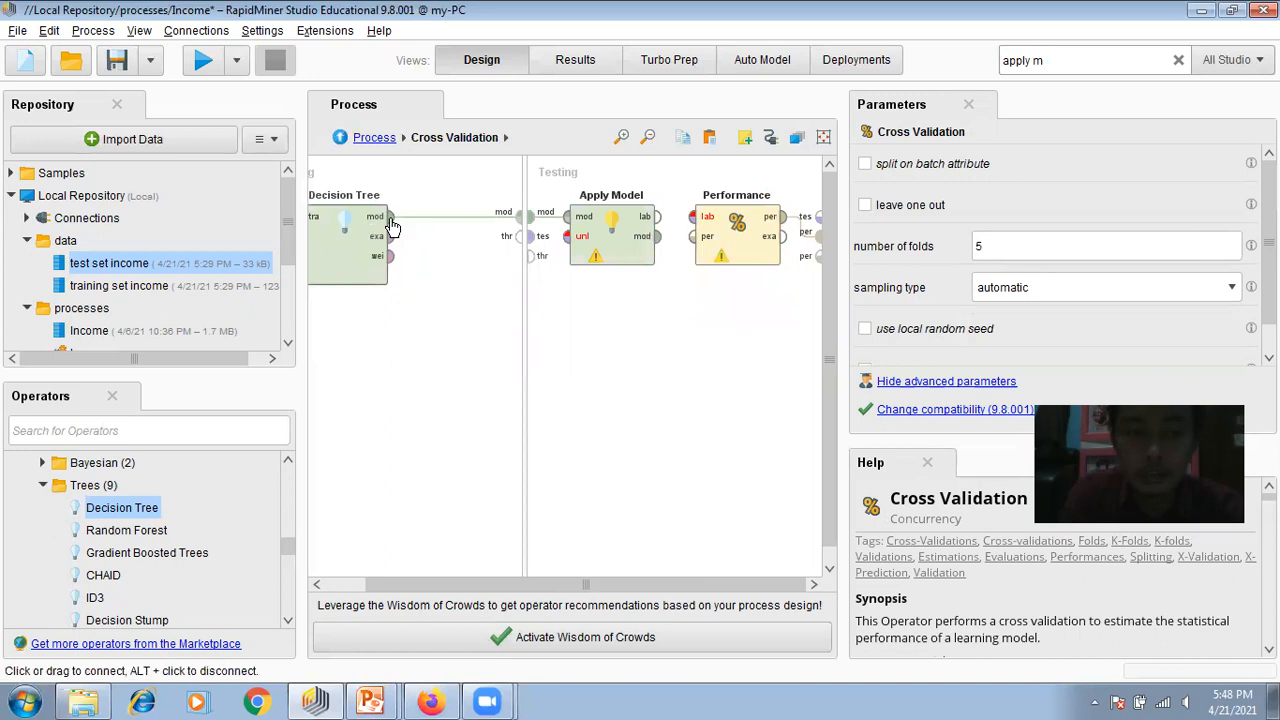
left_click(566, 220)
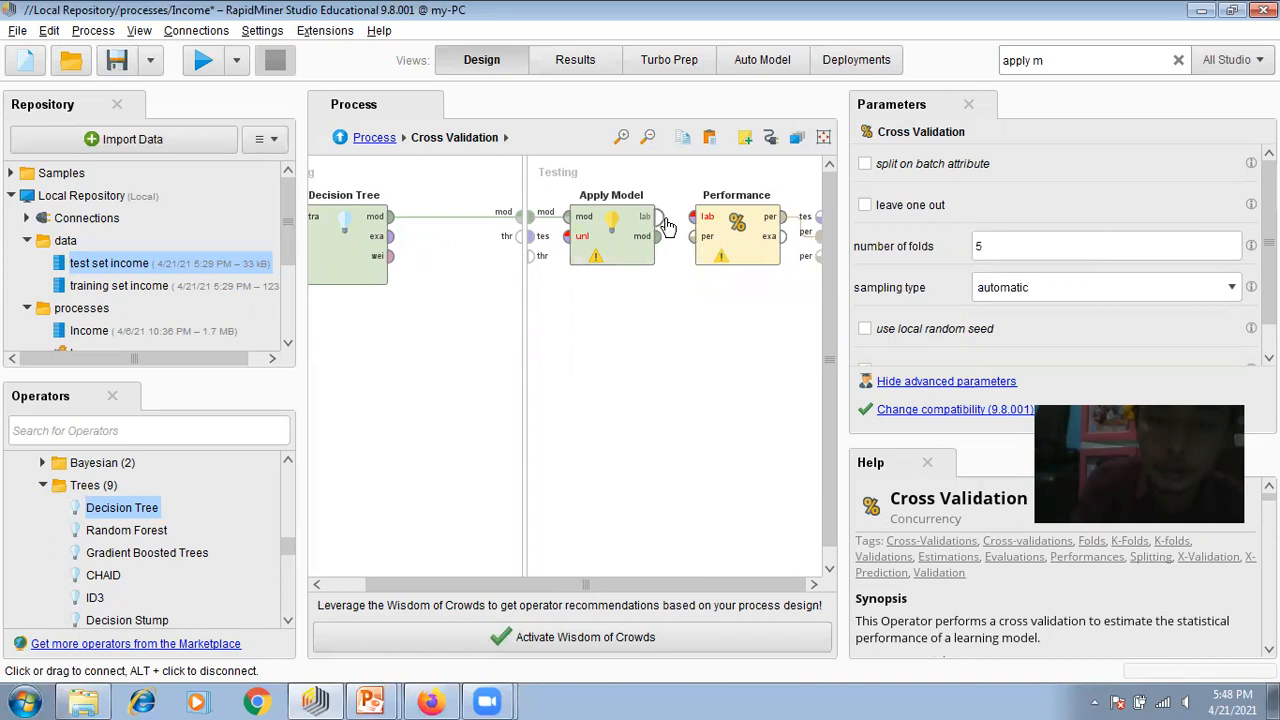
left_click(652, 228)
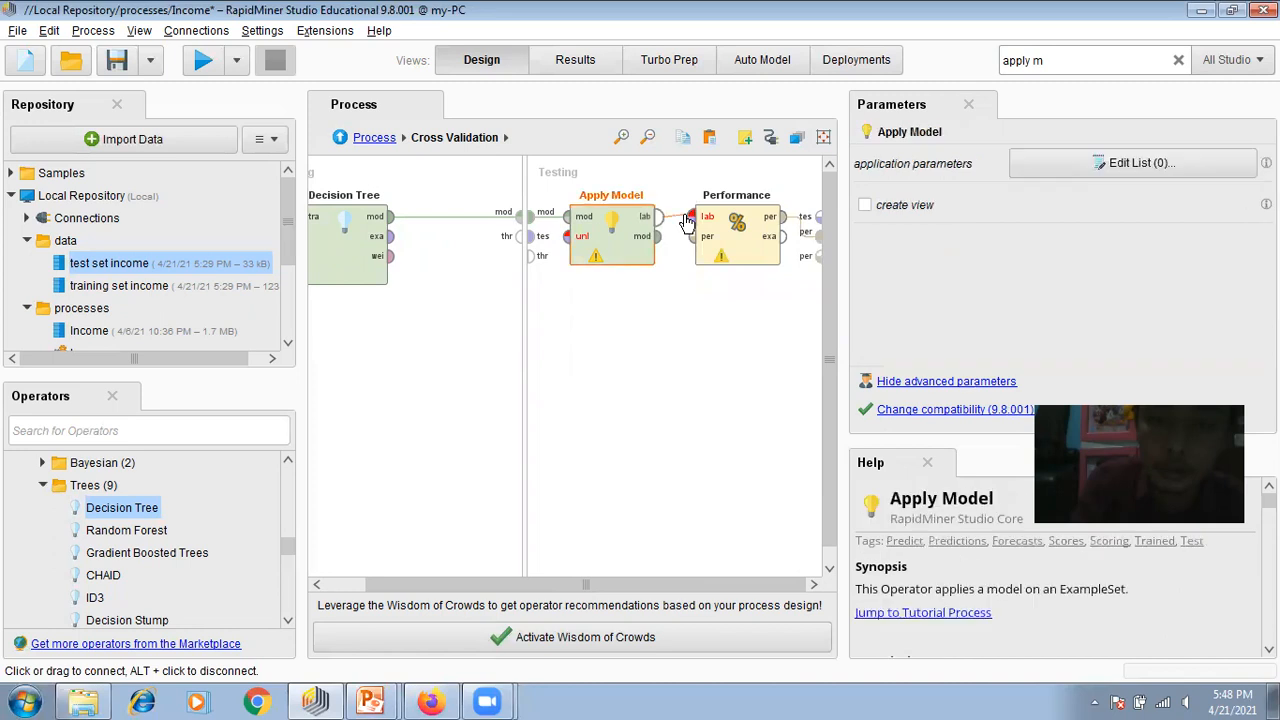
left_click(686, 328)
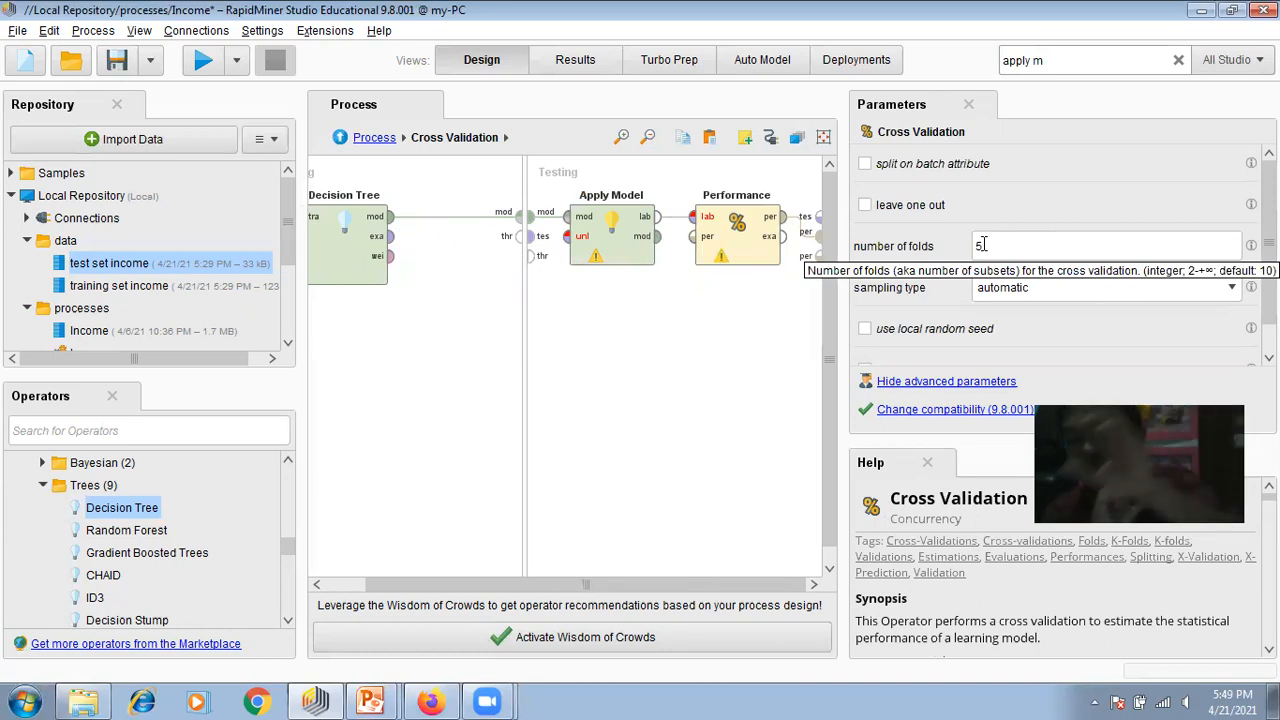
Step: Try to run the Income process, and connect the Testing section's test set port to Apply Model's unlabelled data input
left_click(192, 66)
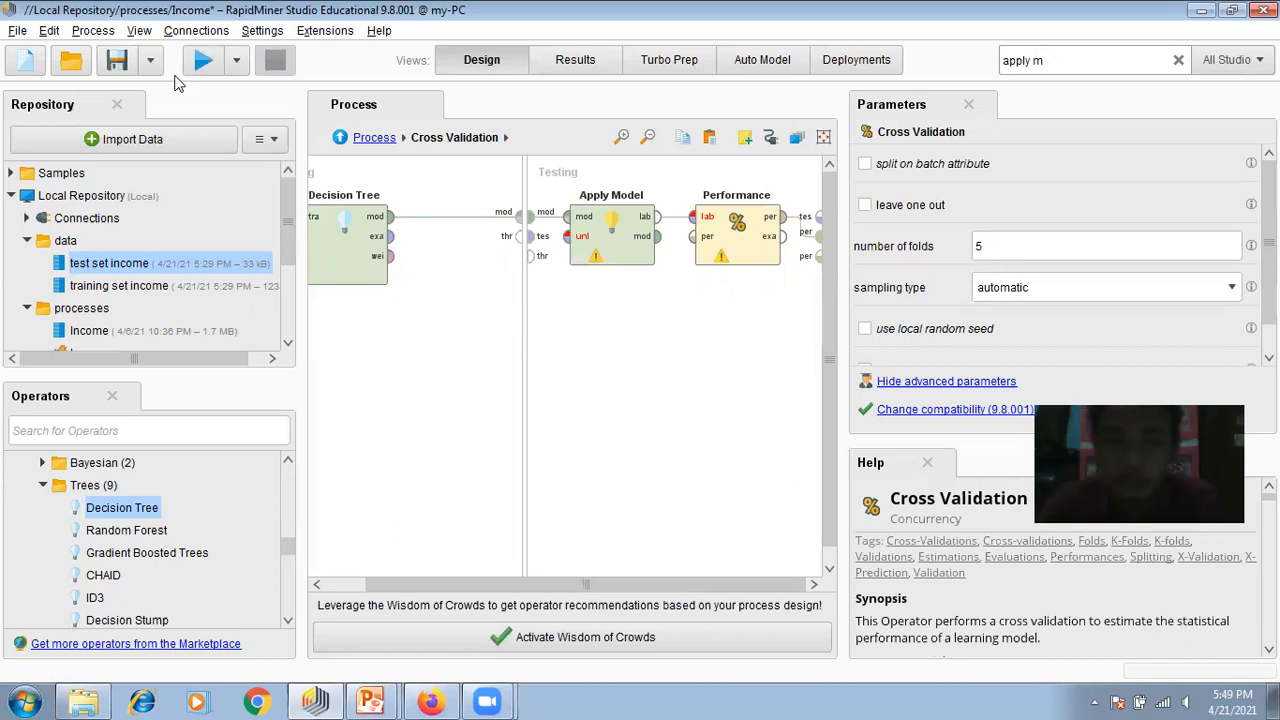
left_click(204, 62)
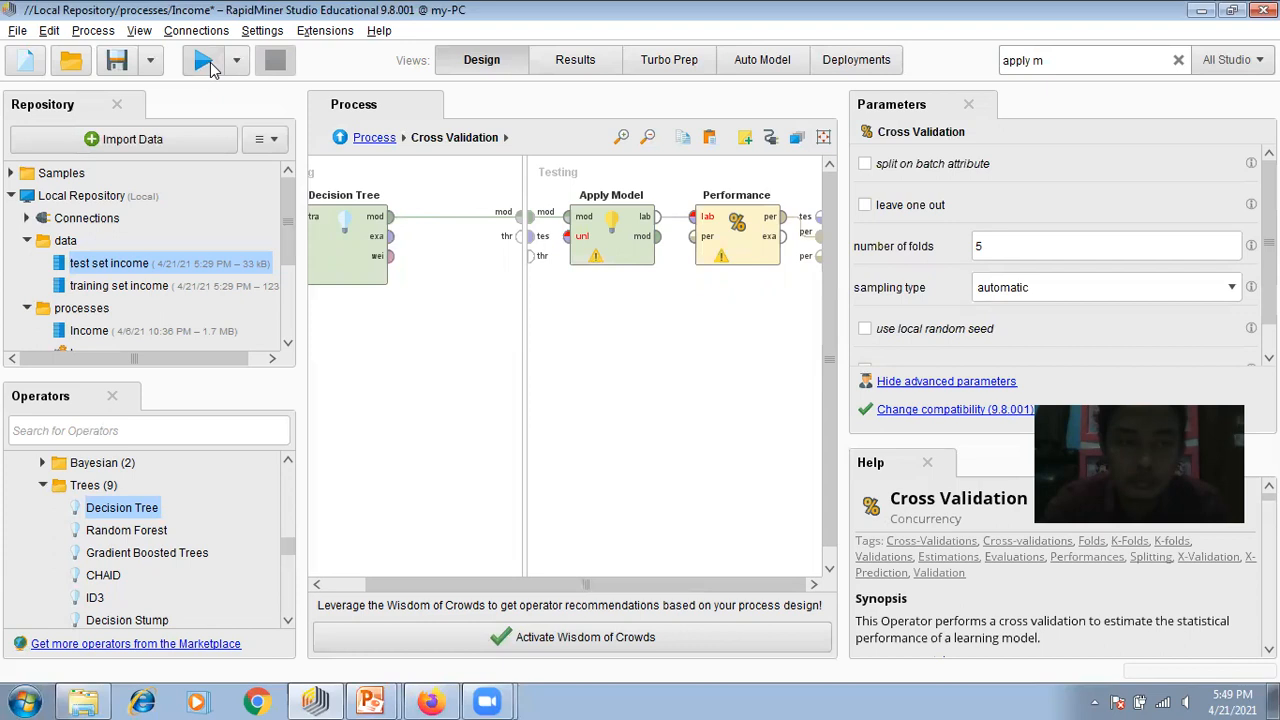
left_click(370, 143)
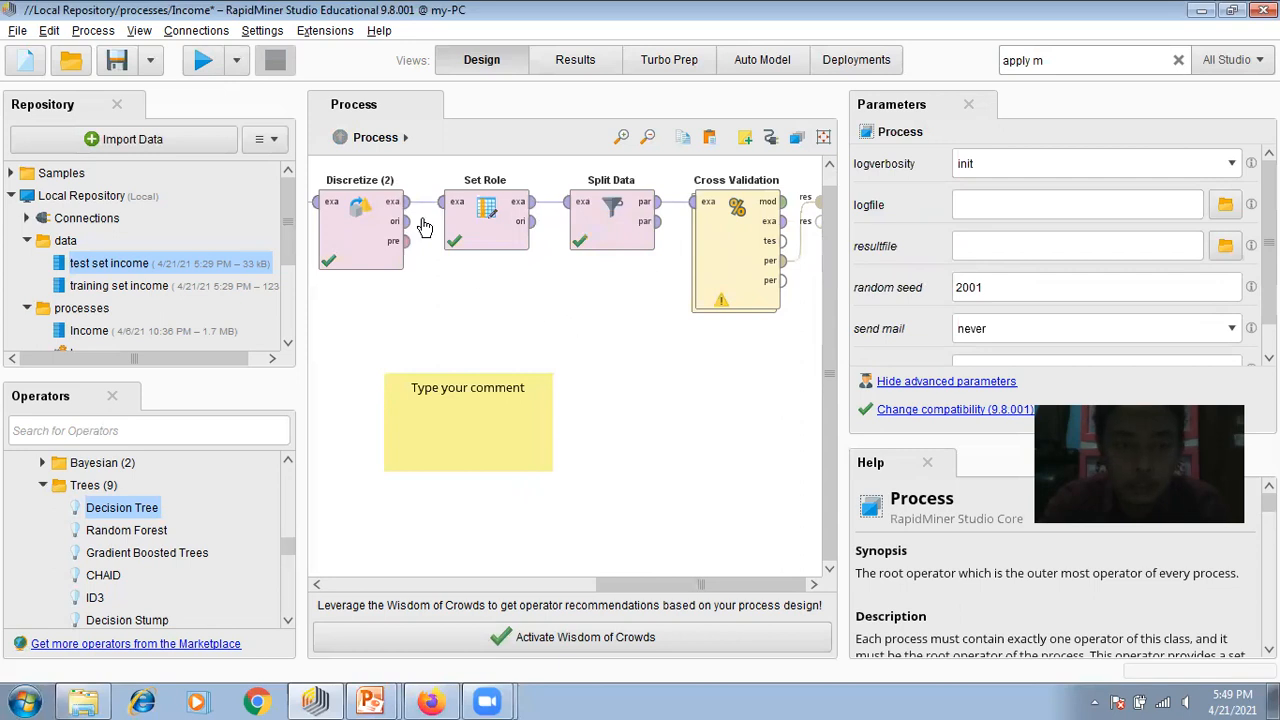
left_click(204, 64)
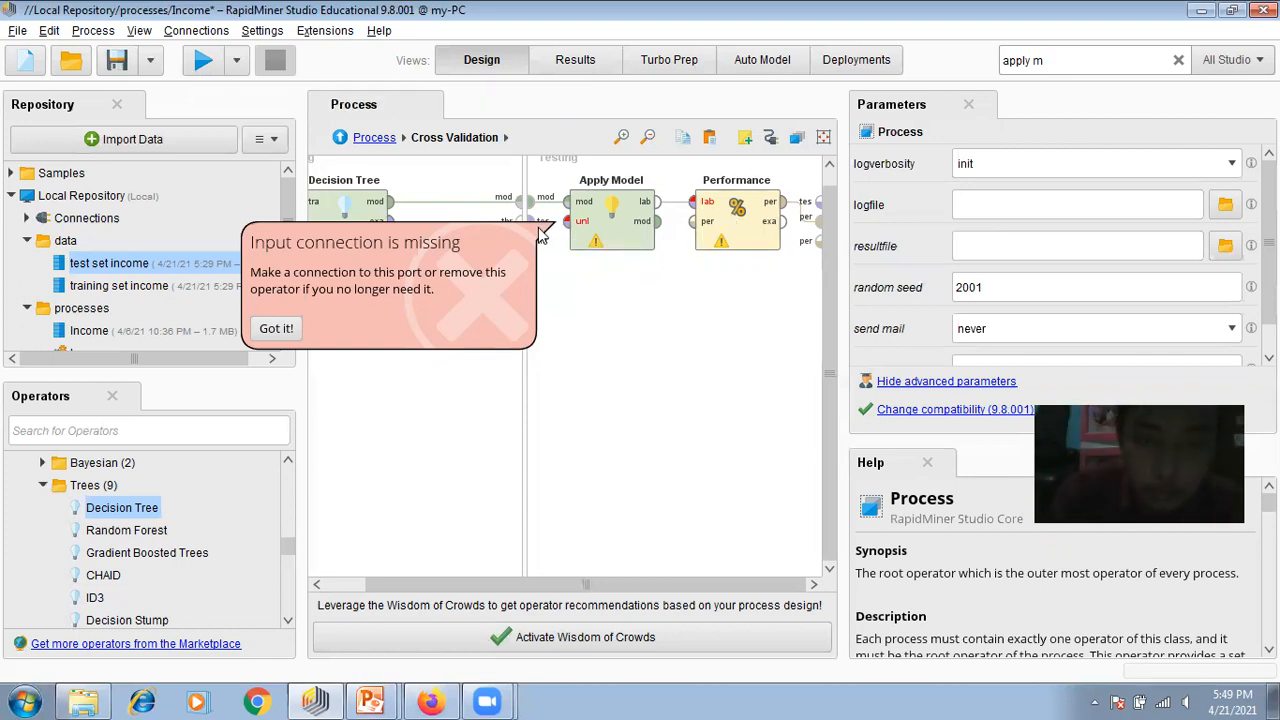
left_click_drag(537, 228, 568, 221)
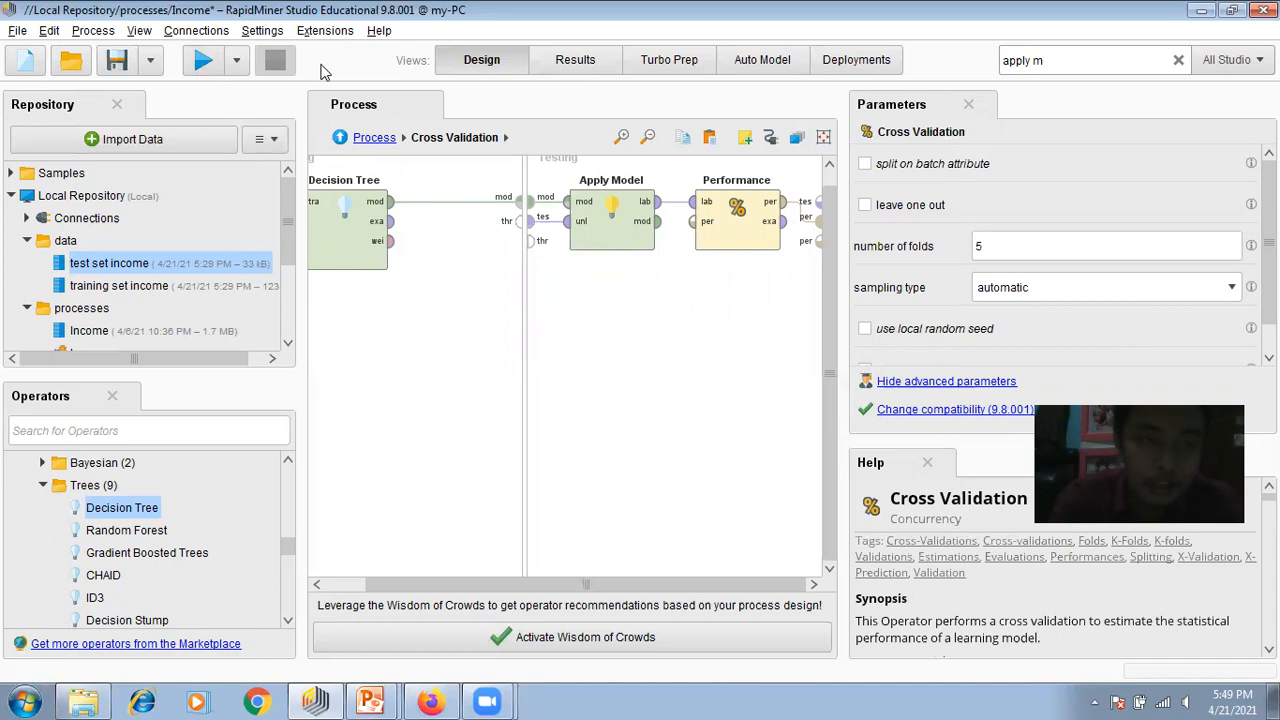
Step: Return to the top-level Income process and run it with the Cross Validation operator
left_click(374, 138)
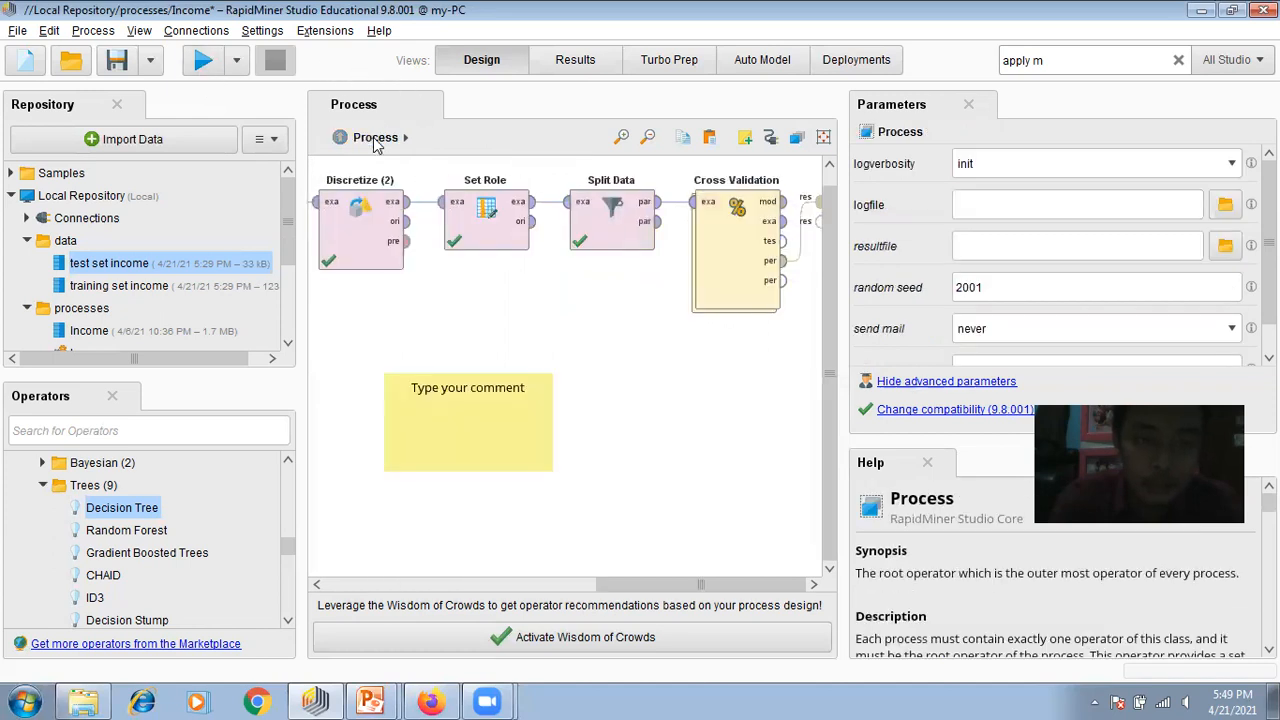
left_click(204, 63)
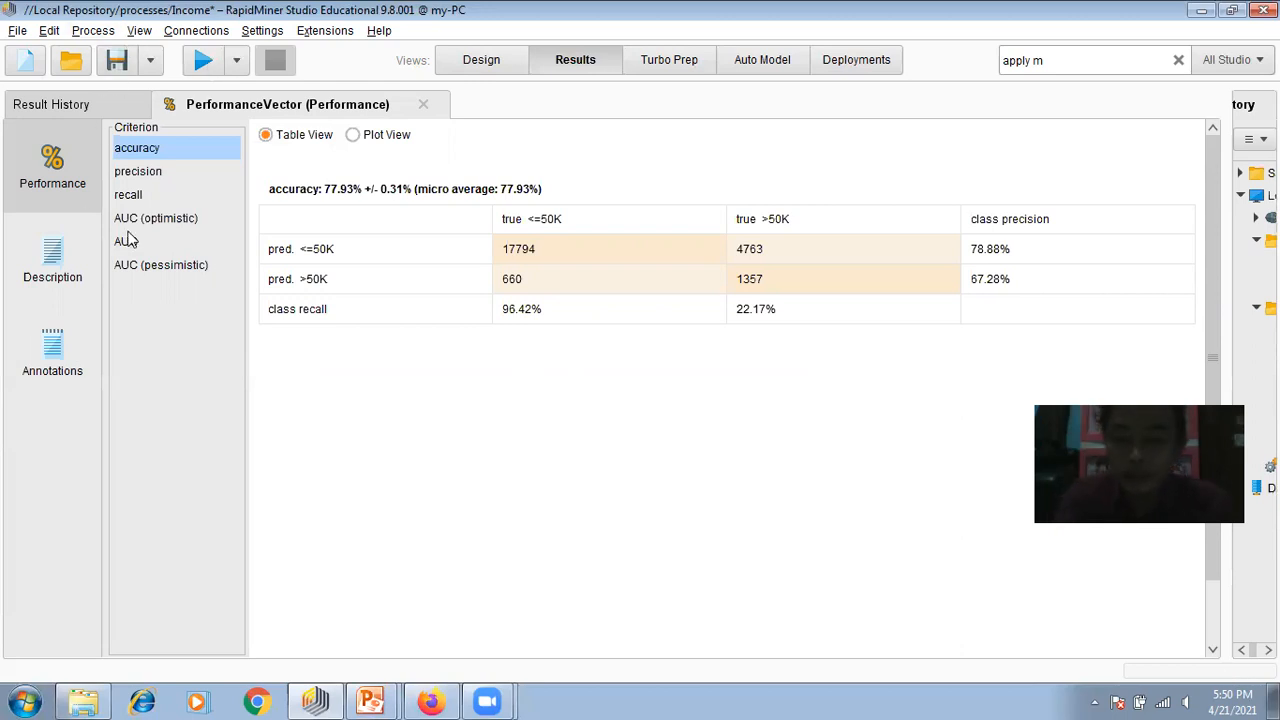
Step: Switch to the M_12_Proses dan Kualitas Klasifikasi presentation in PowerPoint to review the K-fold Cross Validation slide, and return to RapidMiner's performance results
mouse_move(368, 700)
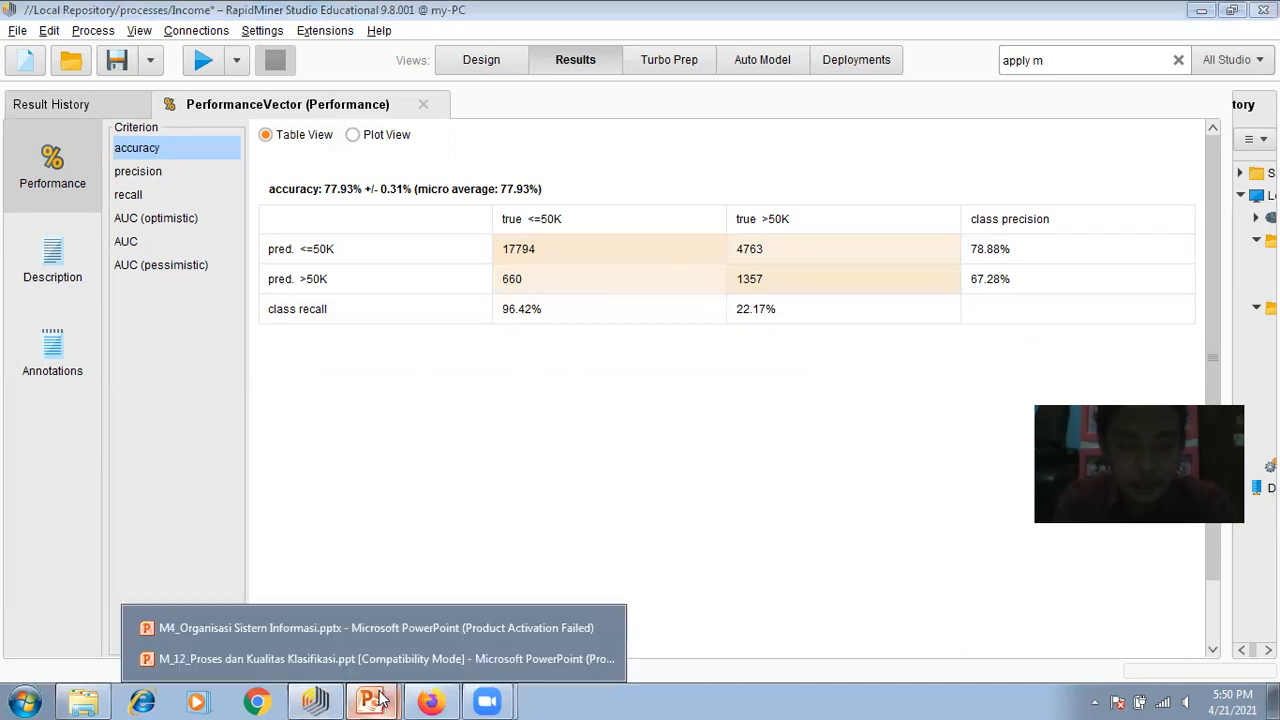
left_click(371, 656)
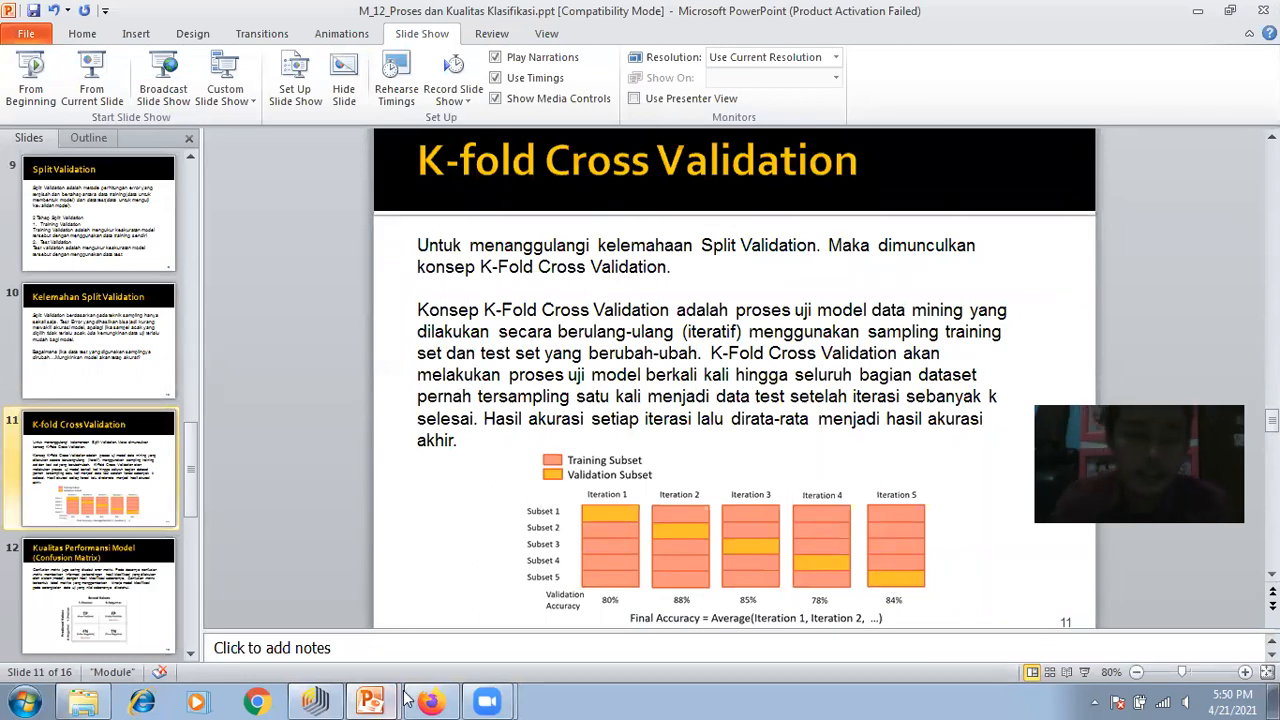
left_click(318, 700)
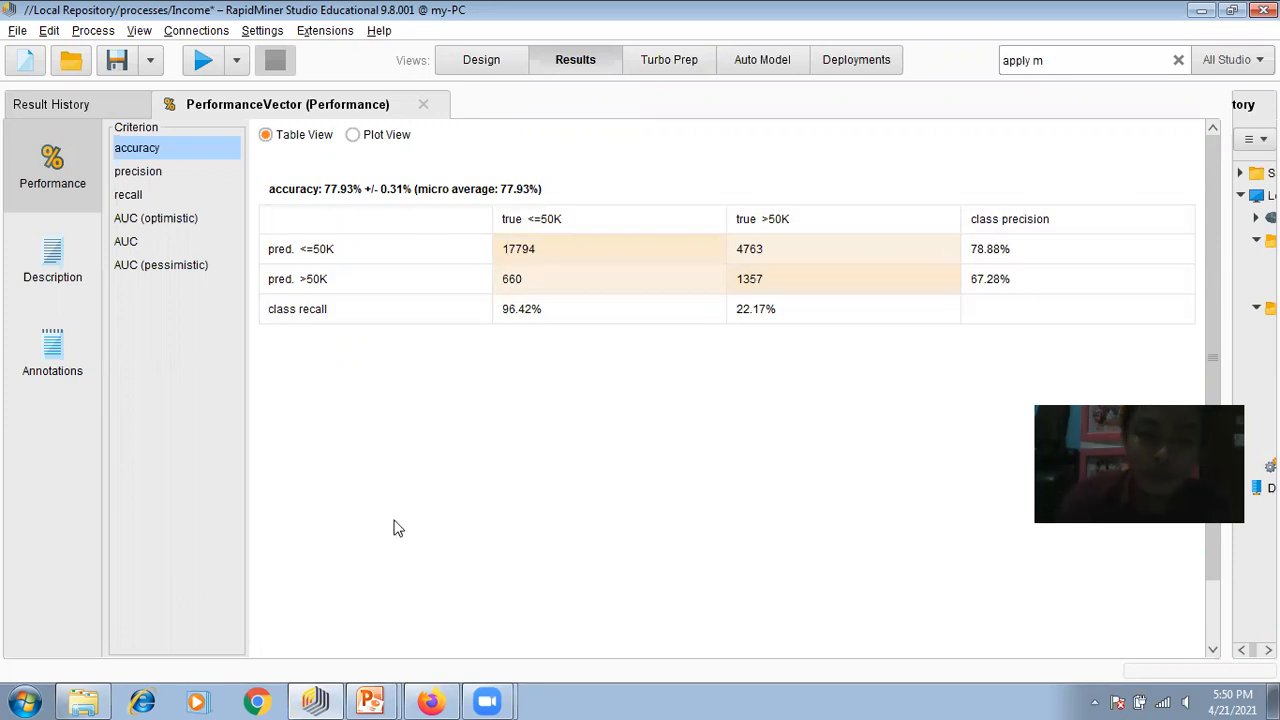
Step: Switch to the M_12_Proses dan Kualitas Klasifikasi presentation in PowerPoint and start the slide show from slide 12, the Confusion Matrix slide
left_click(368, 700)
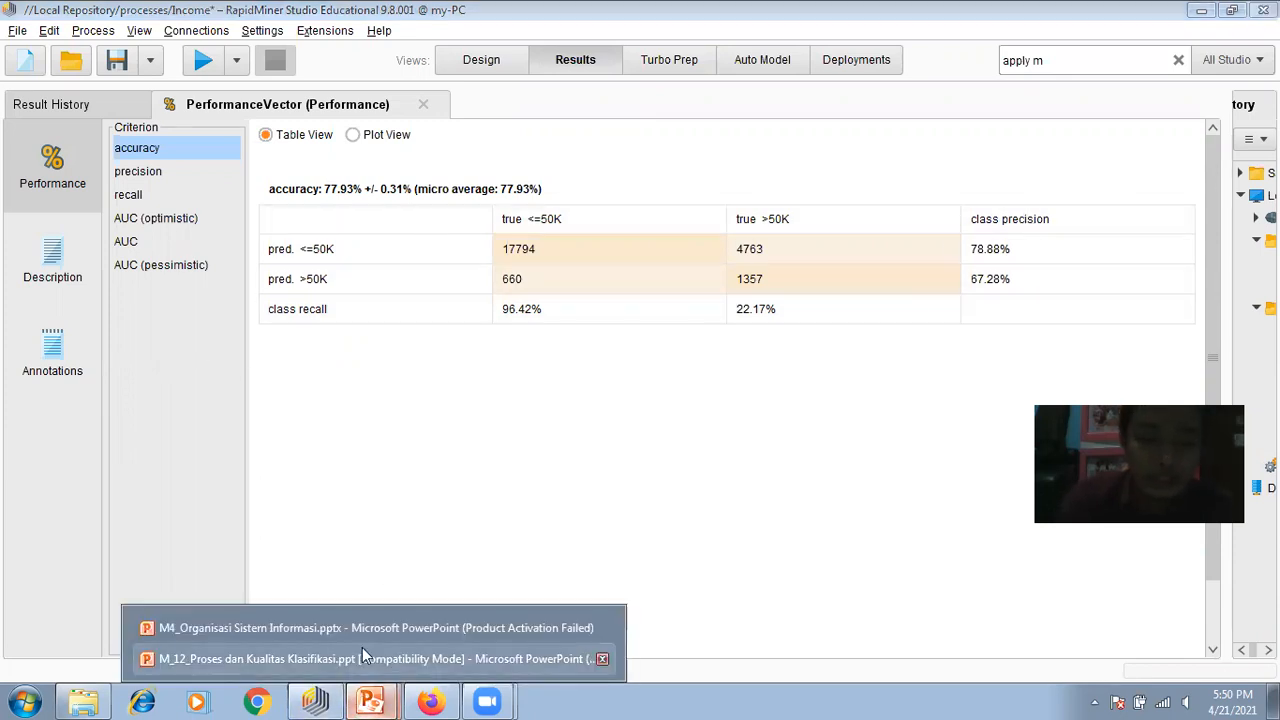
left_click(362, 650)
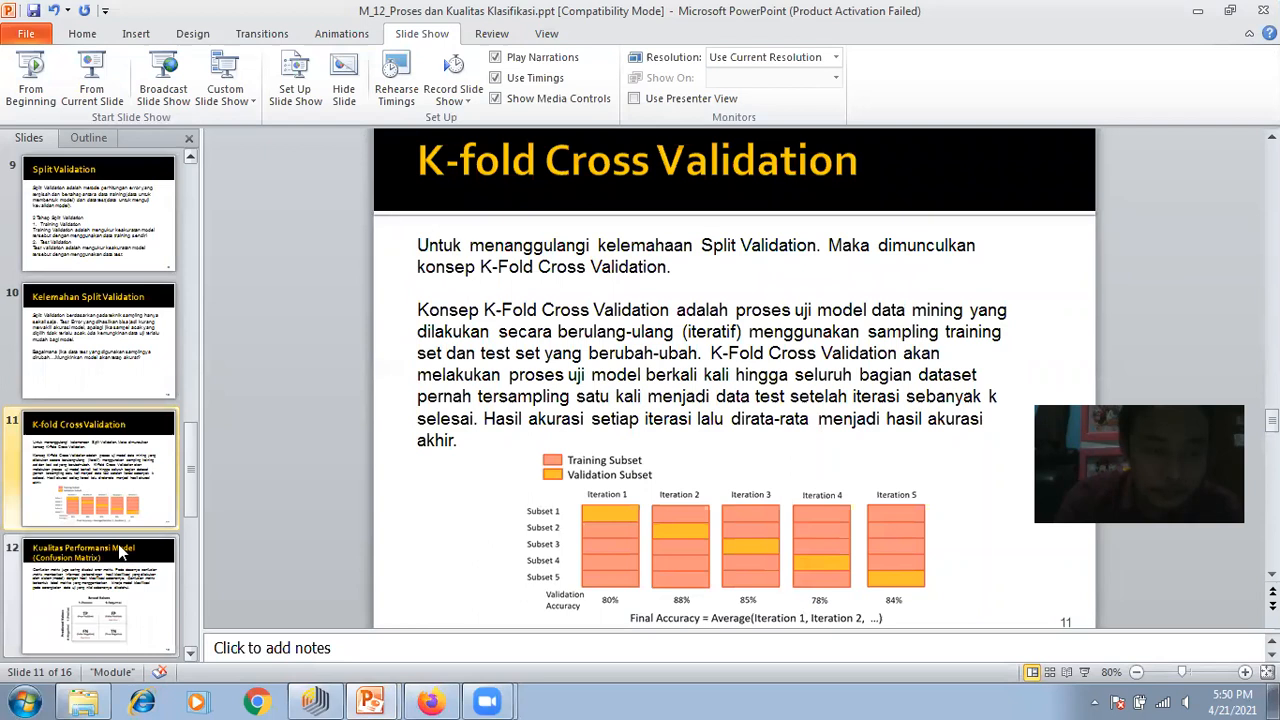
left_click(112, 612)
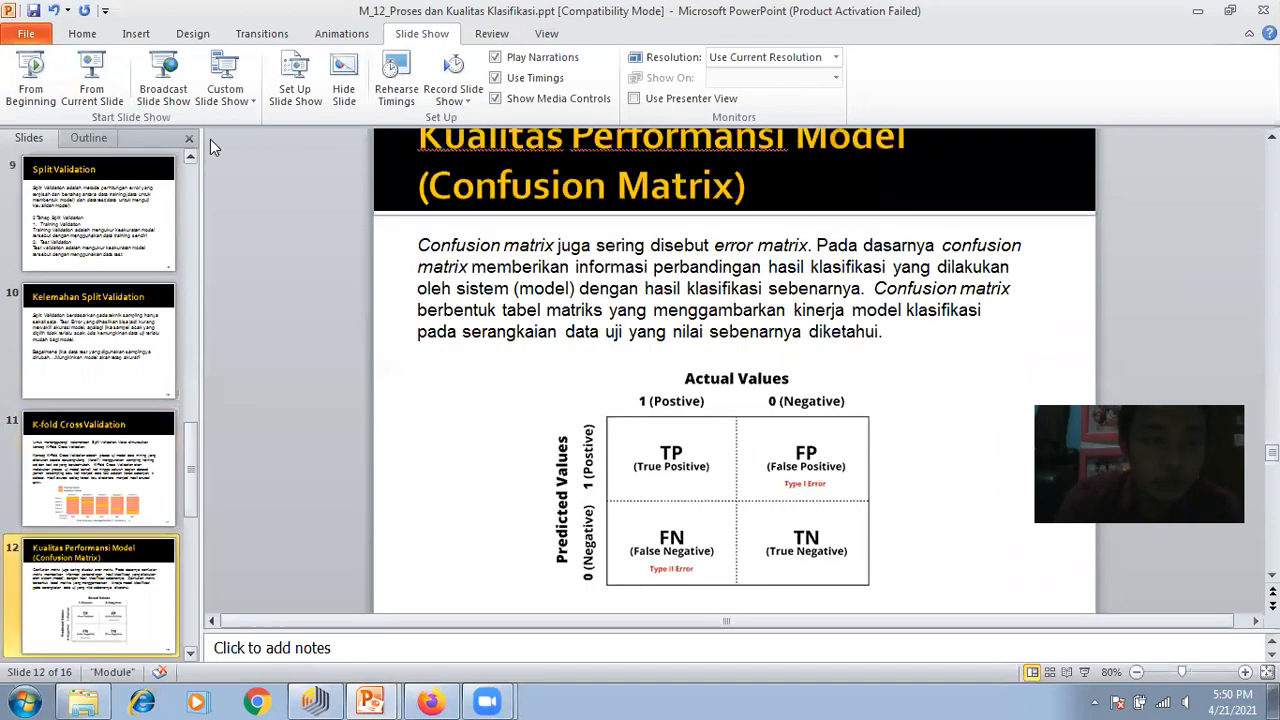
left_click(94, 84)
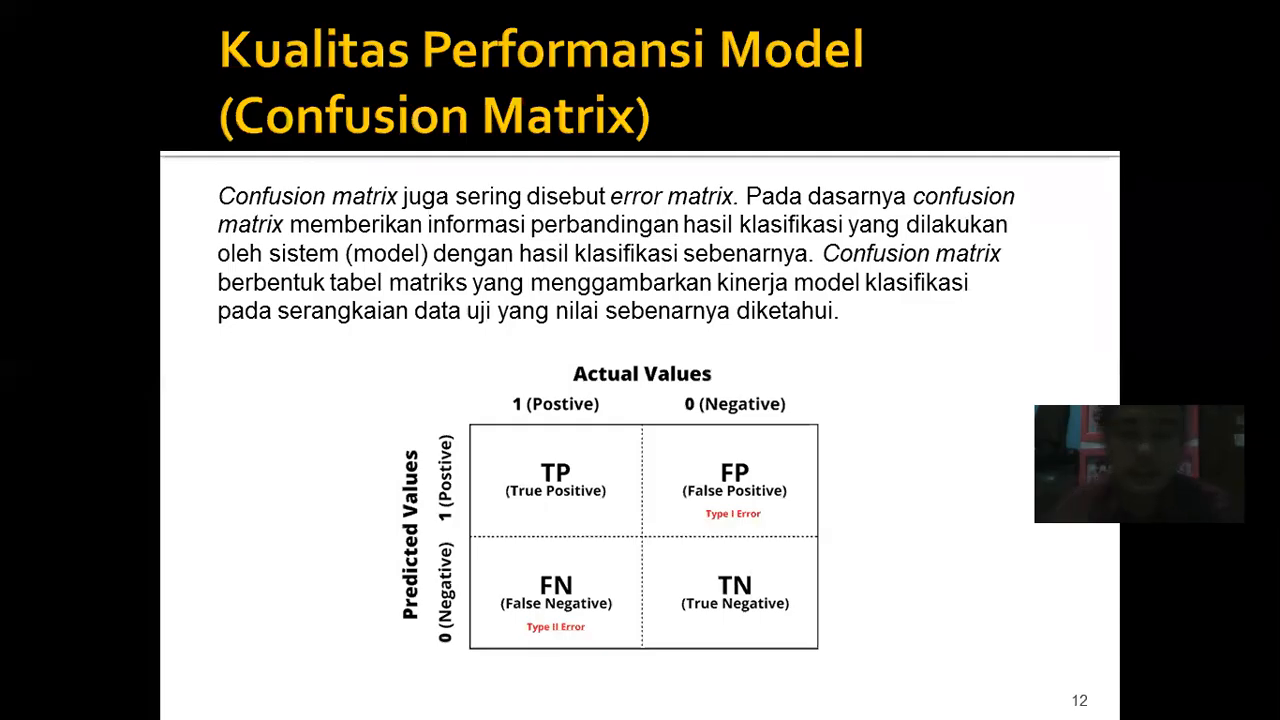